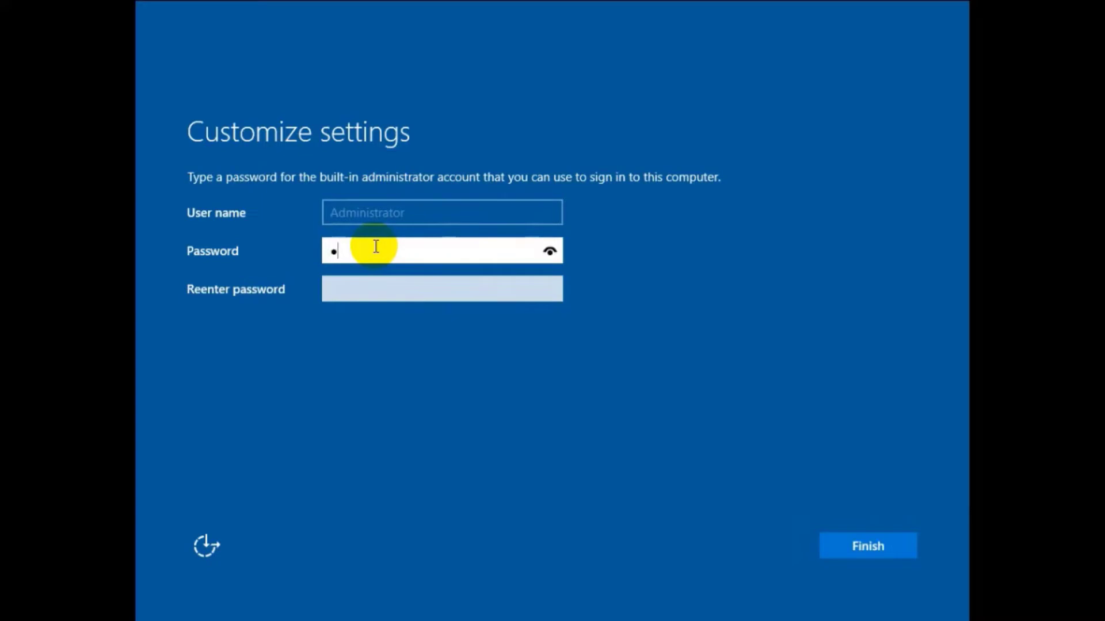
Step: Enter and confirm the built-in Administrator password, then finish Windows Server Setup
type("••••••••••••")
key("Tab")
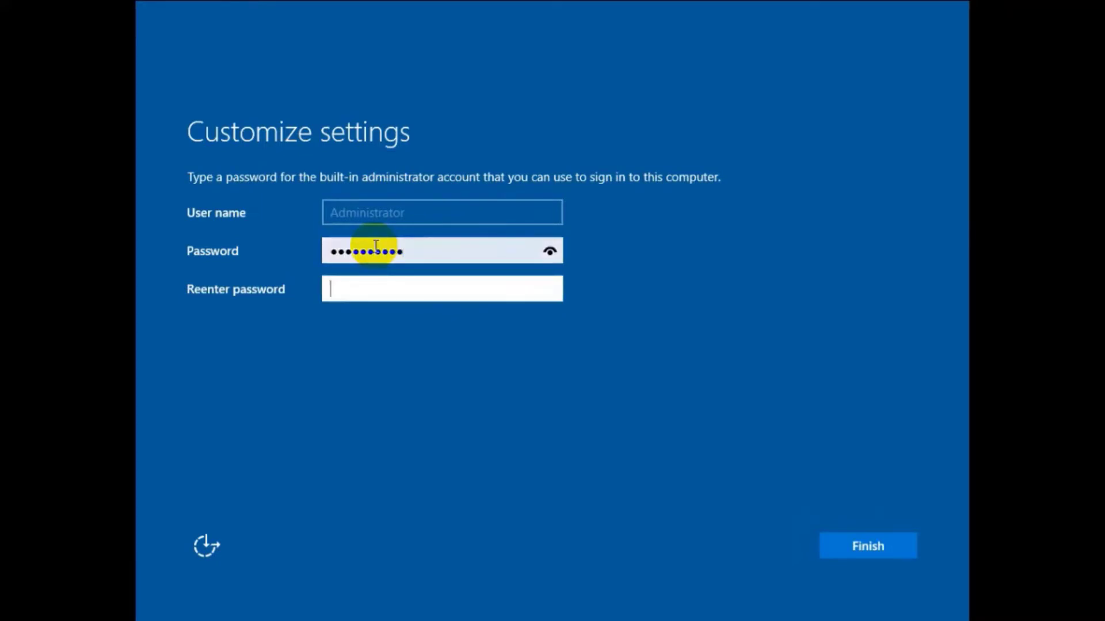
type("•••••••••••")
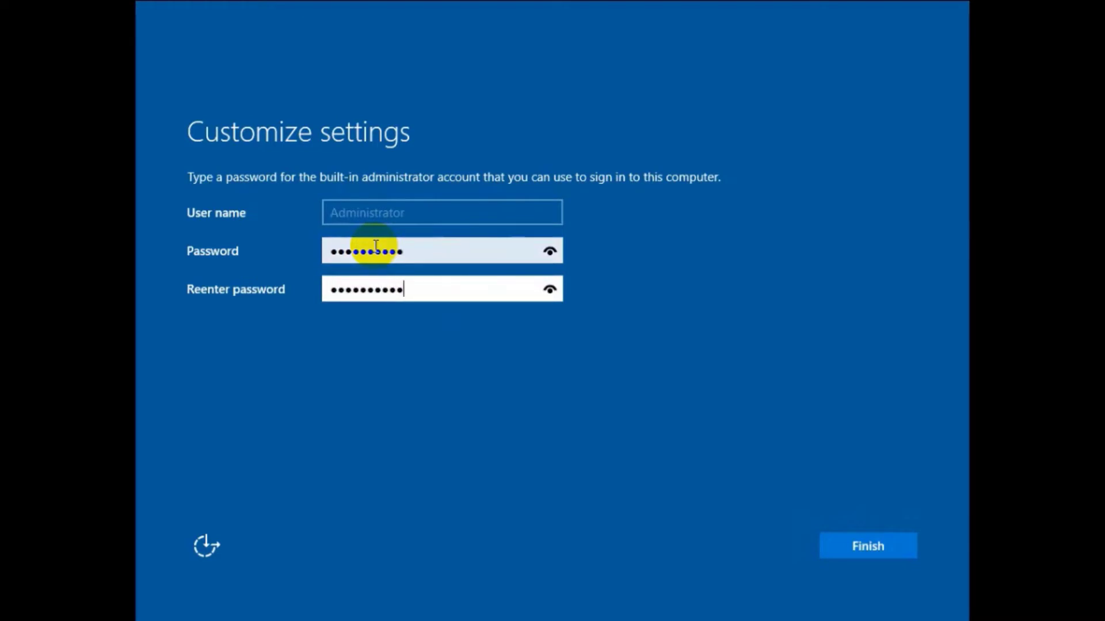
left_click(856, 547)
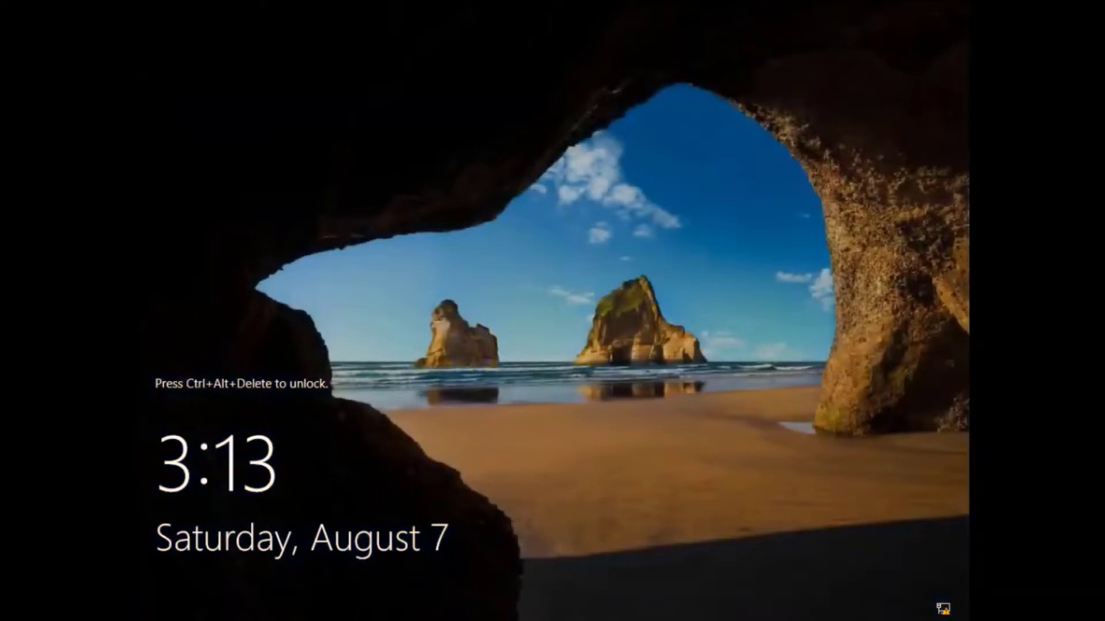
Step: Unlock with Ctrl+Alt+Delete and sign in as Administrator using the account password
key("ctrl+alt+Delete")
left_click(505, 385)
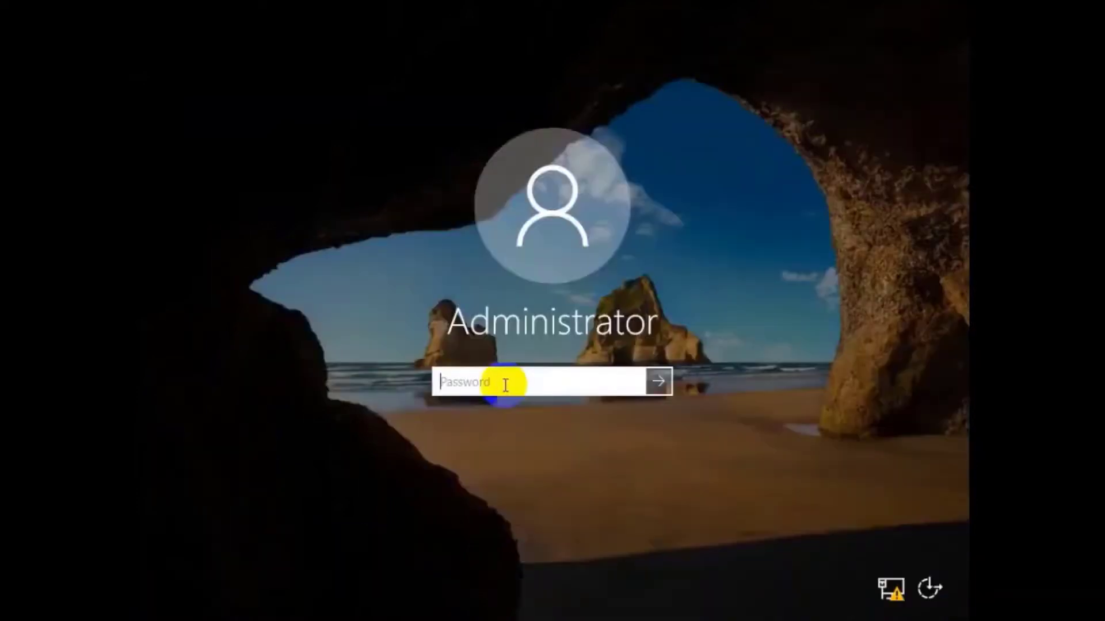
type("••••••••••")
key("Return")
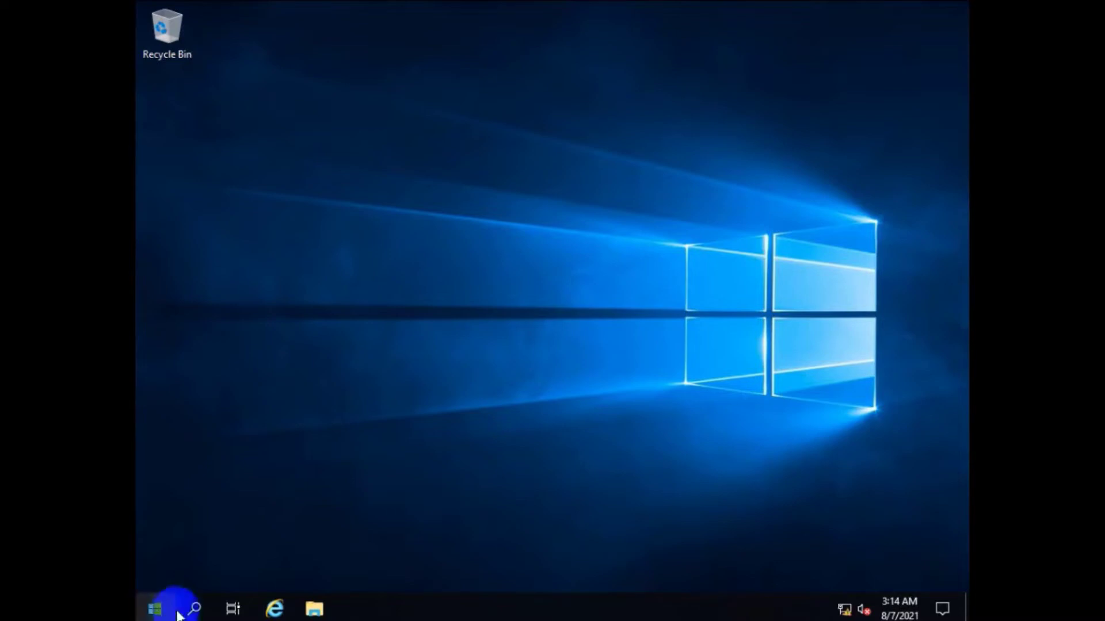
Step: Launch Server Manager from its tile in the Start menu
left_click(154, 611)
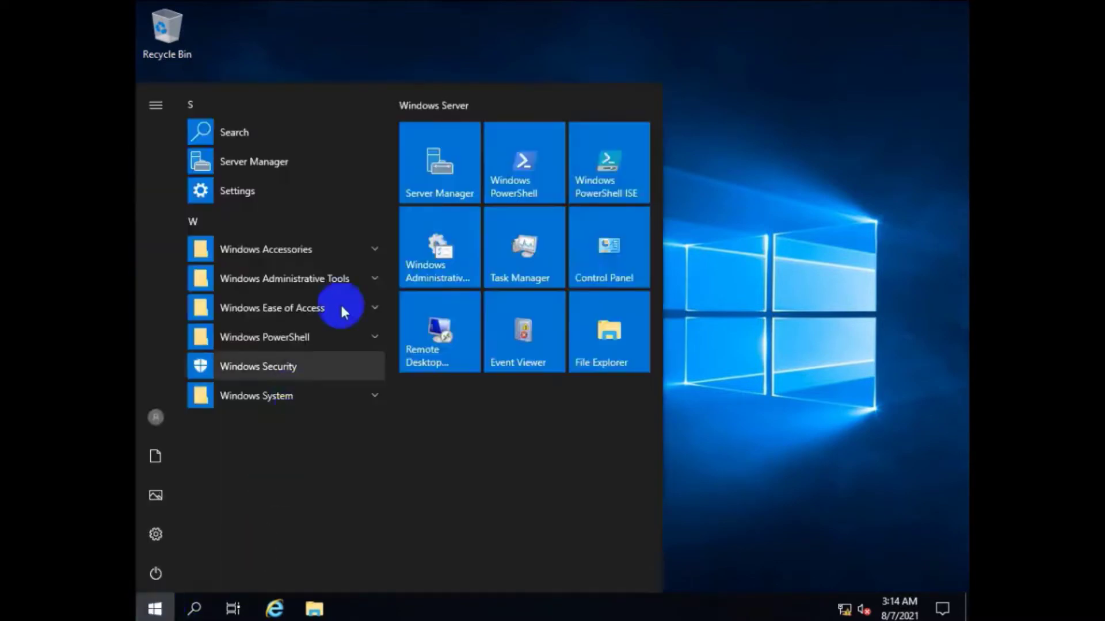
left_click(430, 165)
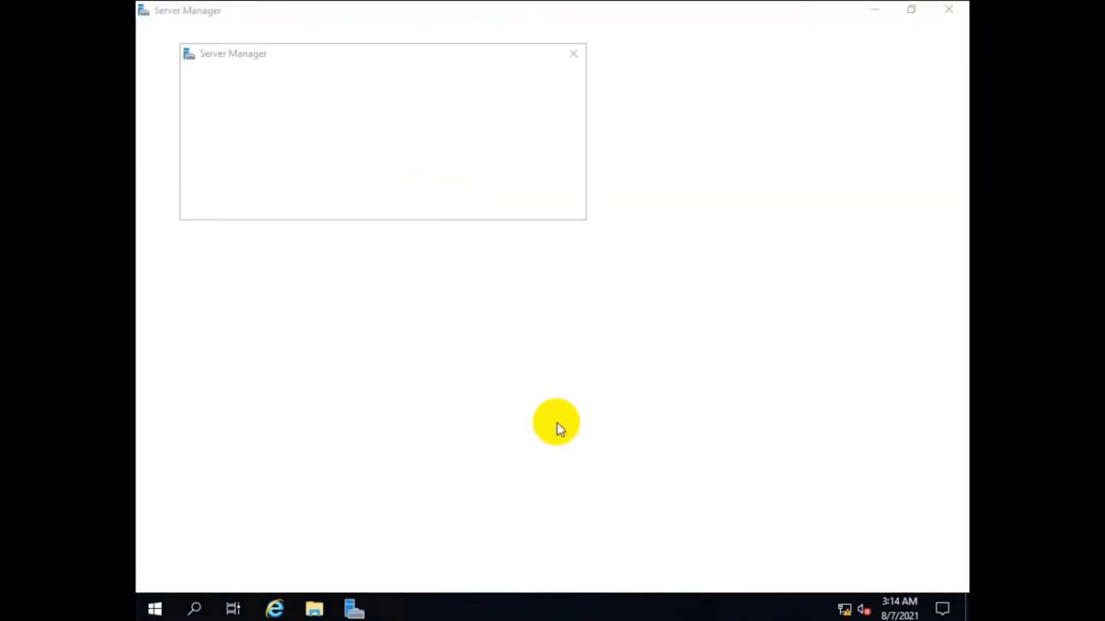
Step: Dismiss the Windows Admin Center prompt permanently and show the Local Server properties
left_click(215, 203)
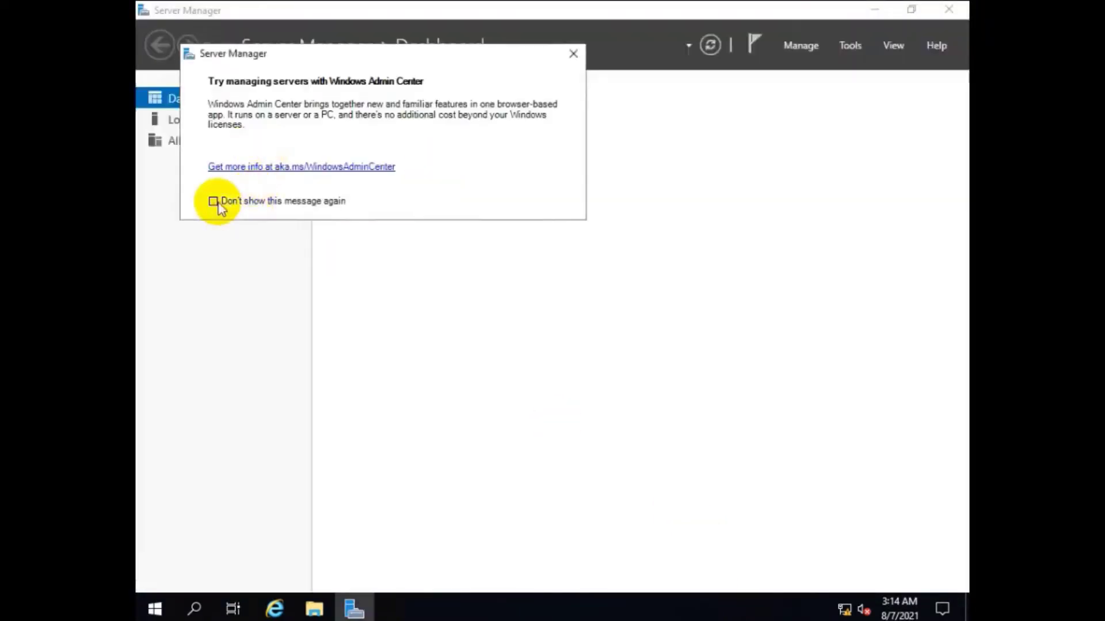
left_click(568, 55)
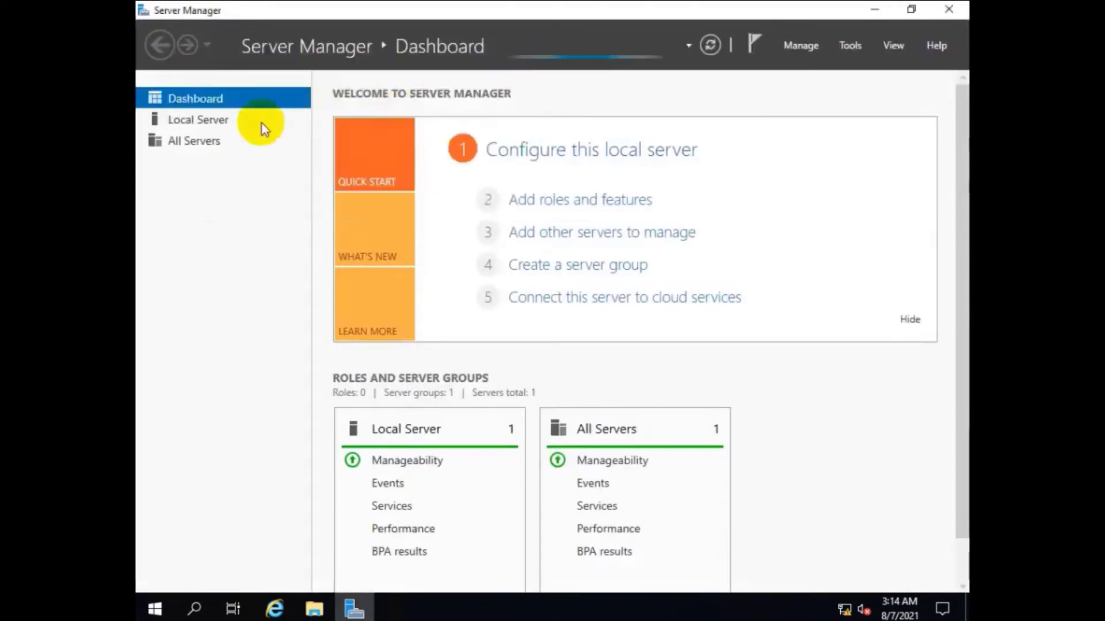
left_click(198, 119)
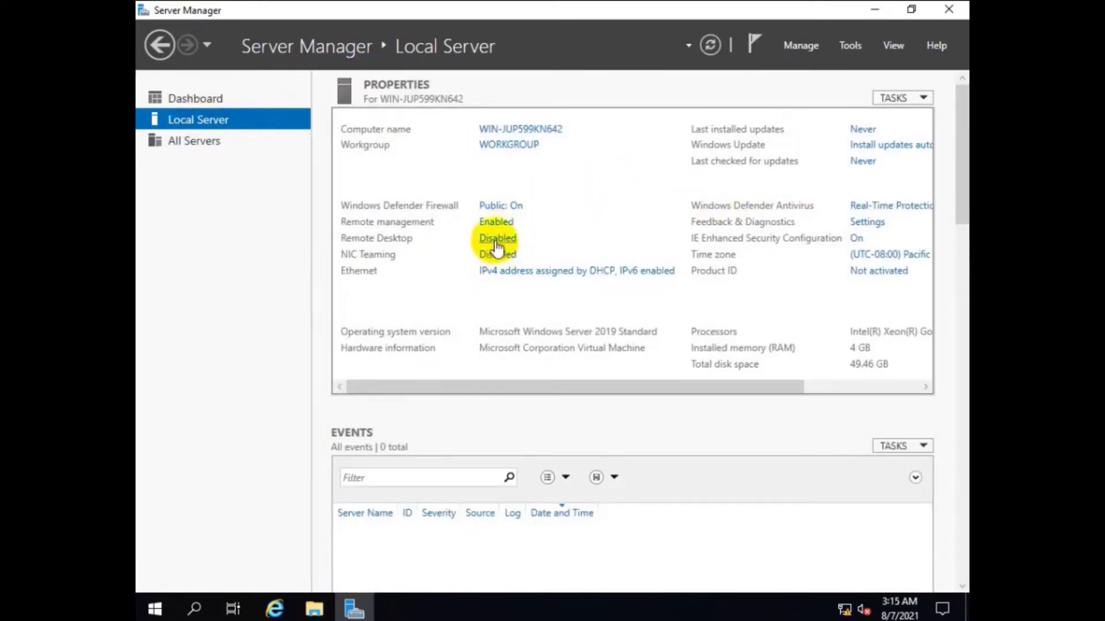
Step: Allow Remote Desktop connections without Network Level Authentication and apply the change
left_click(496, 238)
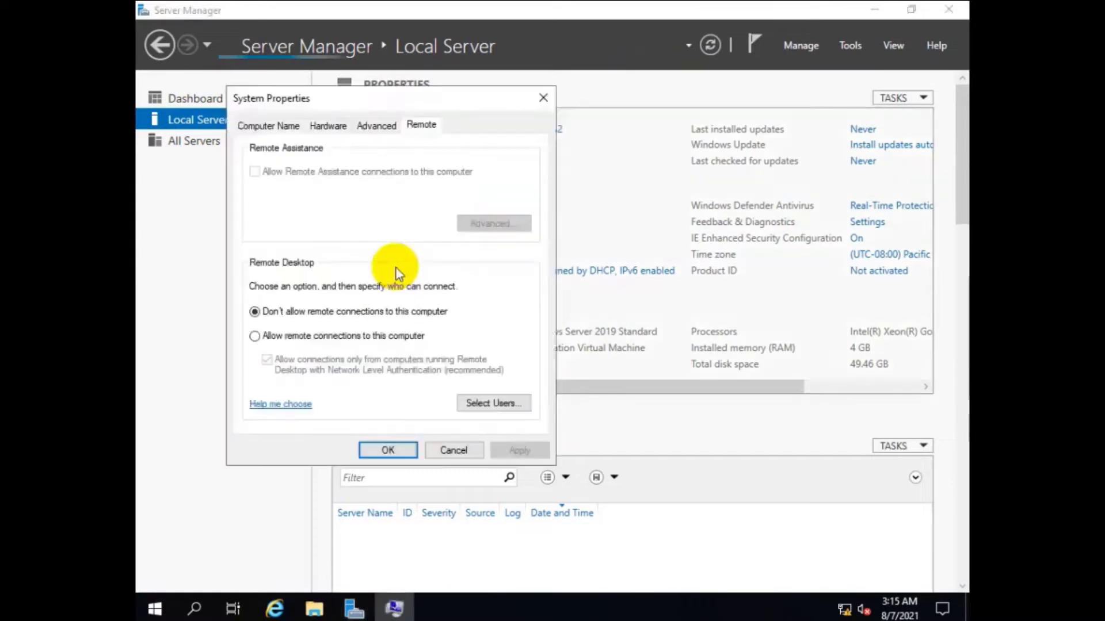
left_click(294, 340)
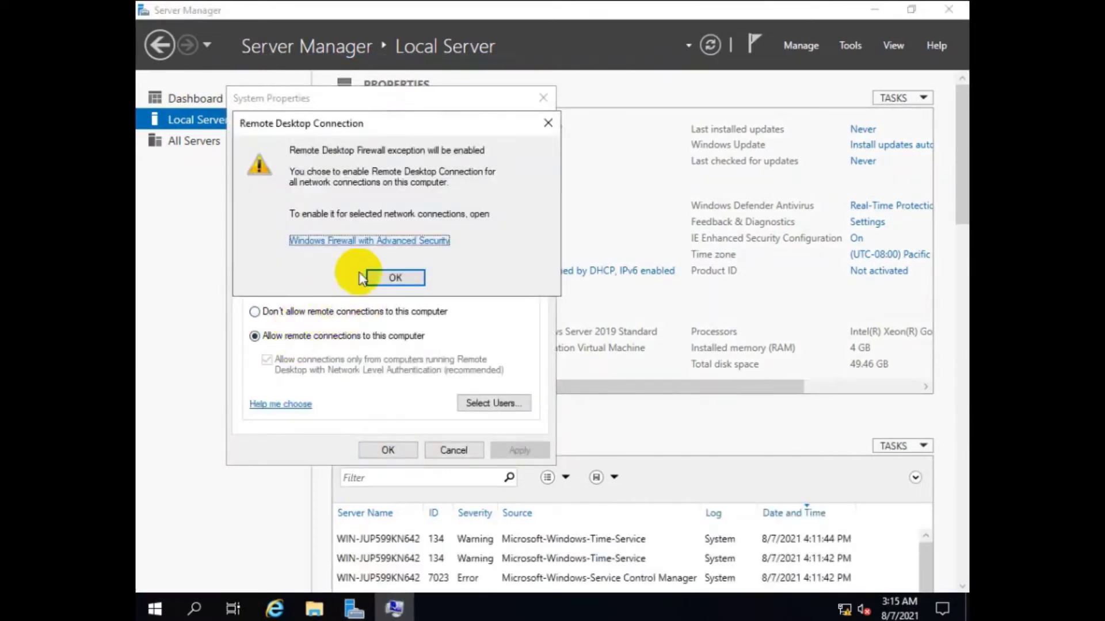
left_click(395, 277)
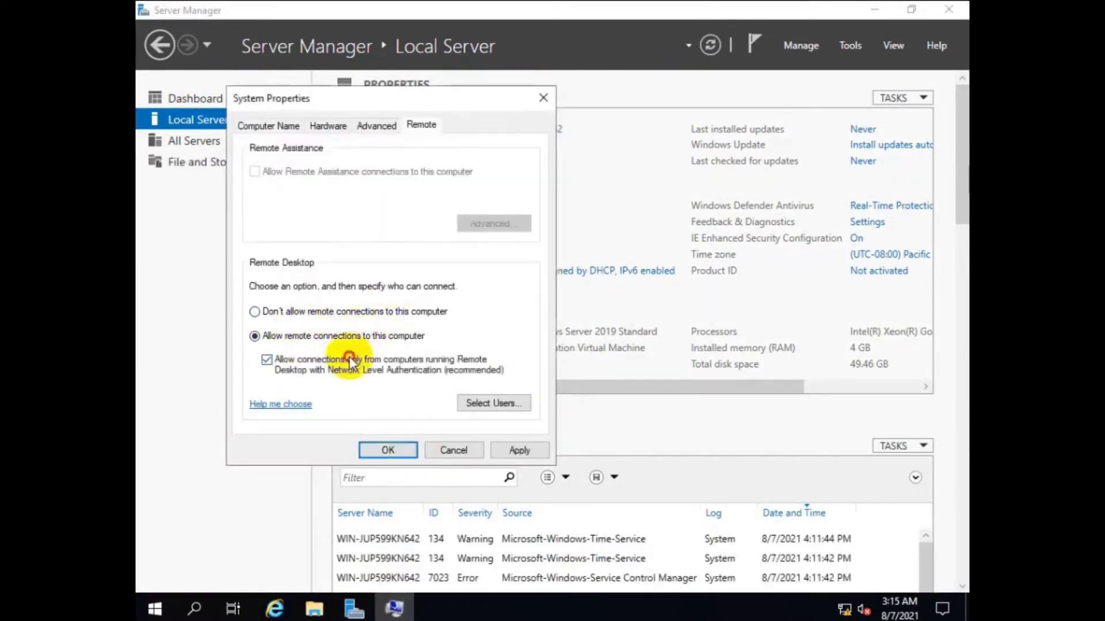
left_click(281, 359)
left_click(517, 449)
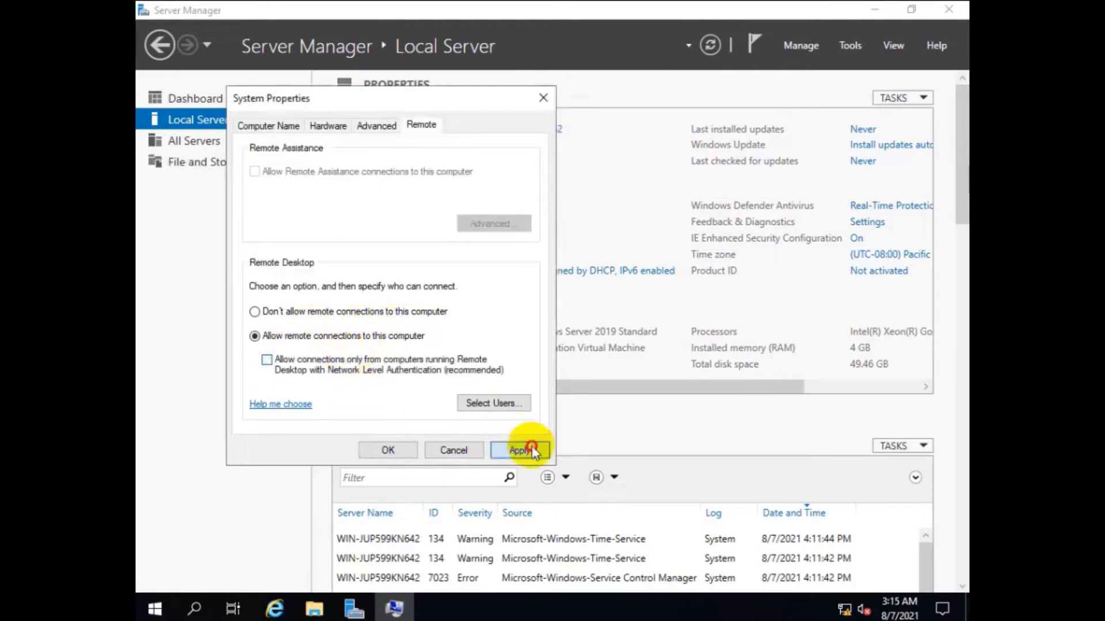
left_click(385, 450)
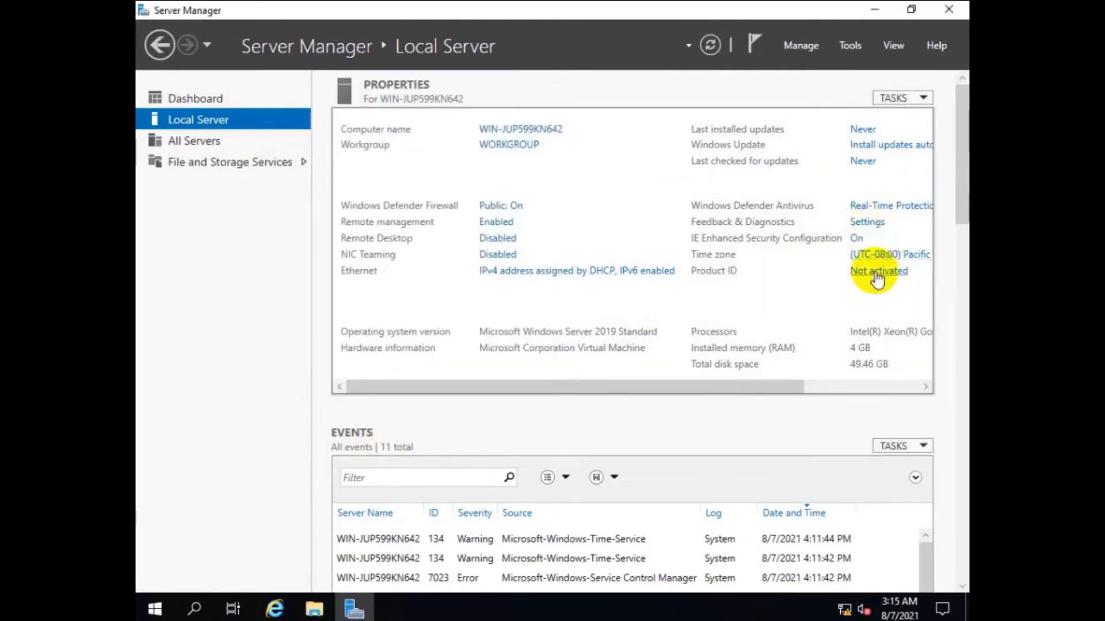
Step: Change the server's time zone to (UTC+06:00) Dhaka and refresh the Local Server properties
left_click(889, 254)
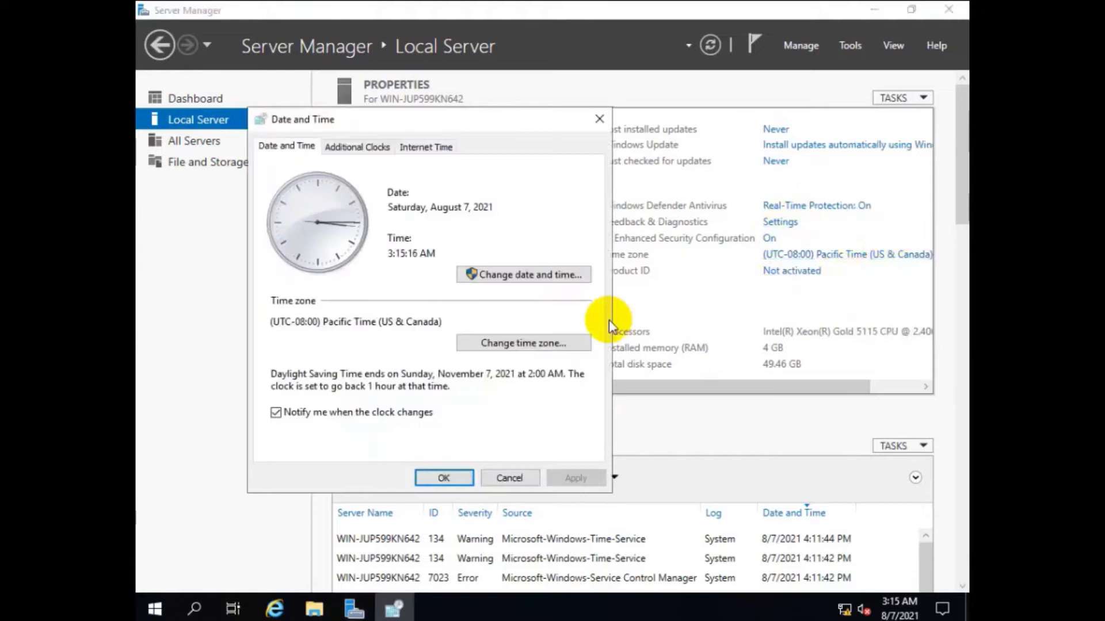
left_click(498, 344)
left_click(469, 217)
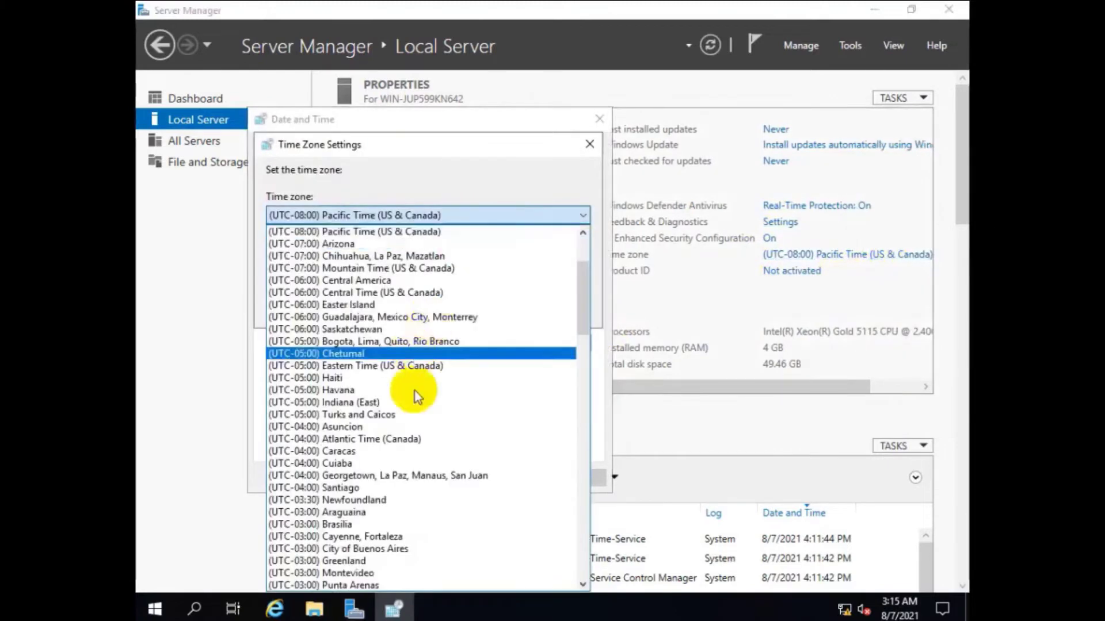
scroll(423, 403, "down", 20)
scroll(423, 405, "down", 5)
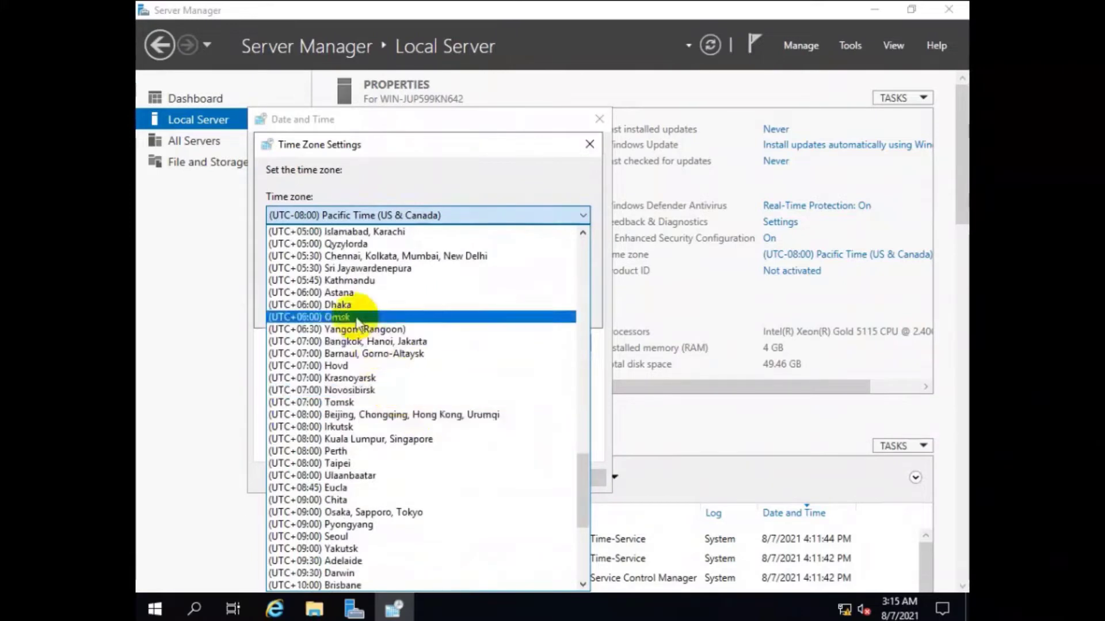
left_click(345, 305)
left_click(485, 306)
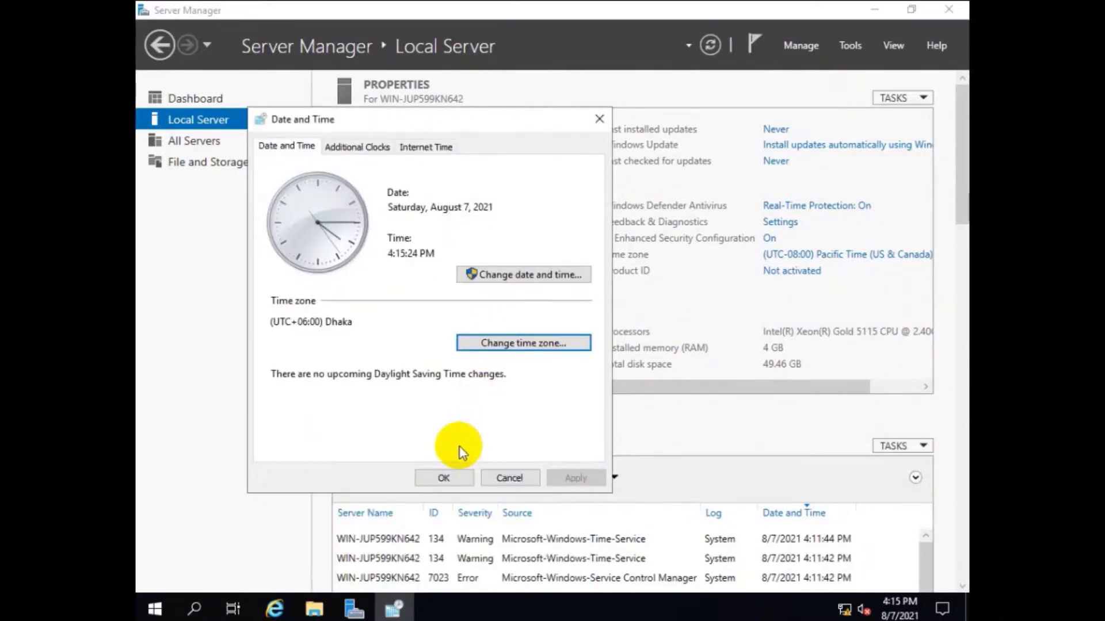
left_click(442, 477)
left_click(710, 45)
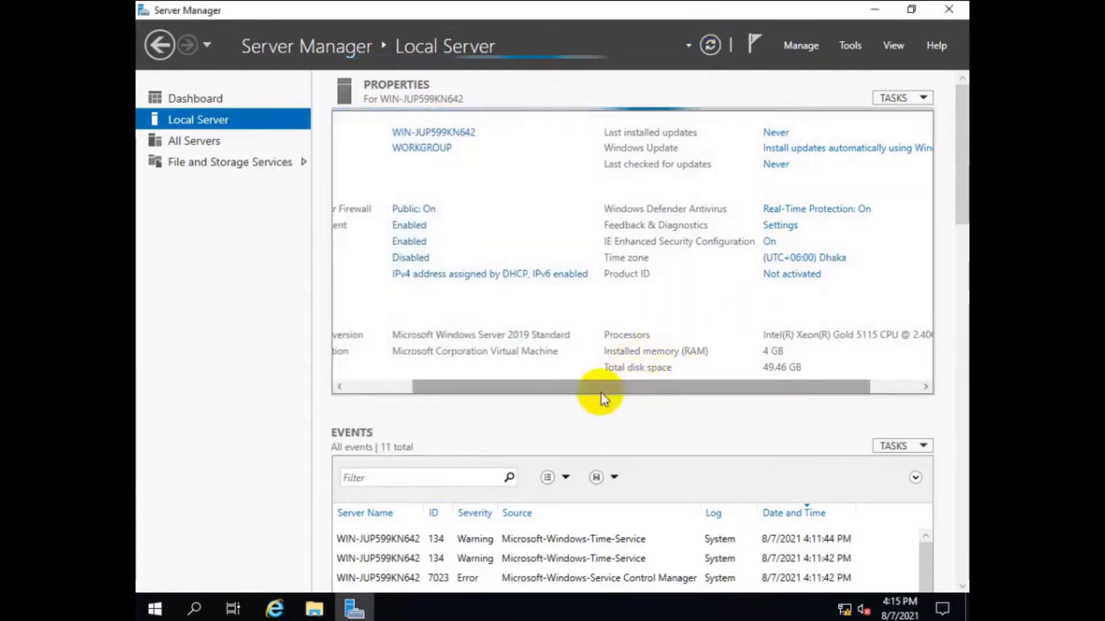
left_click_drag(592, 387, 451, 382)
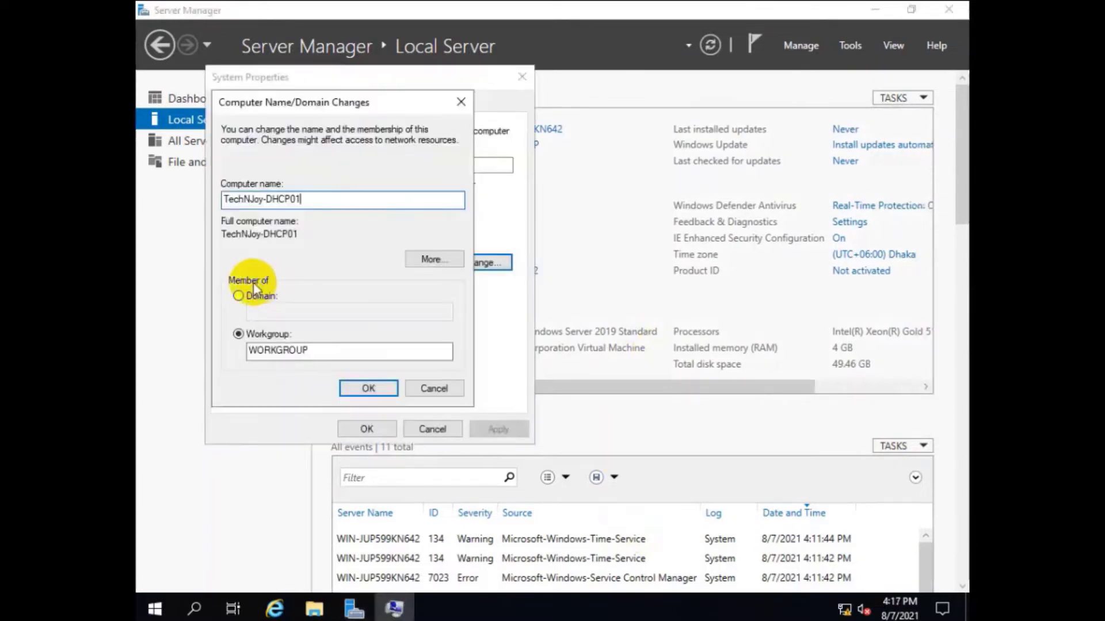
Step: Make the computer a member of the technjoy.tech domain
left_click(257, 295)
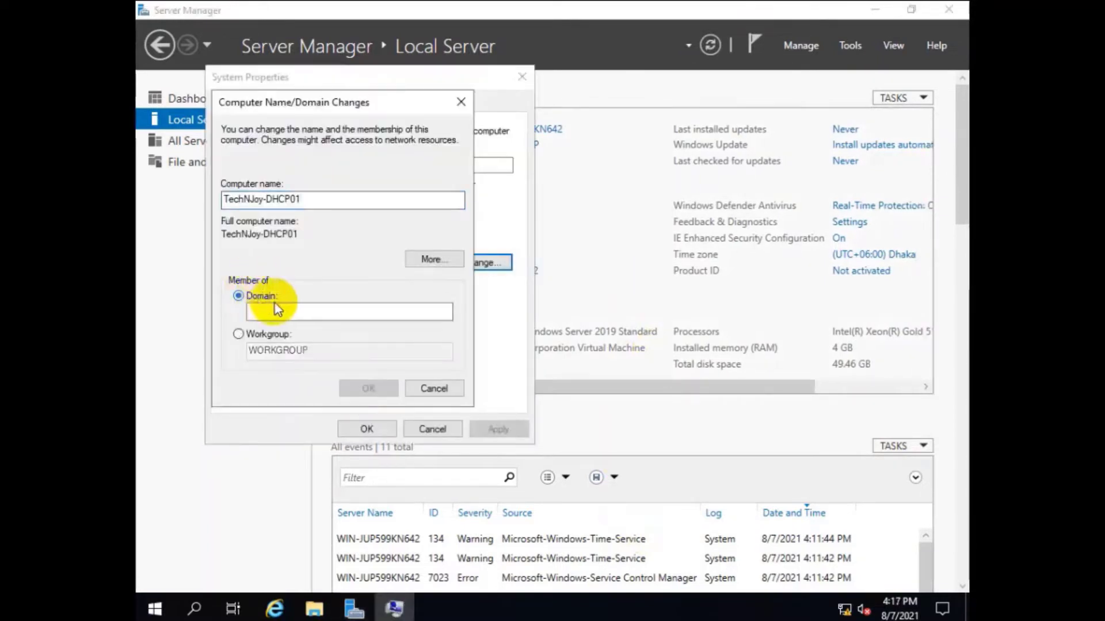
left_click(276, 313)
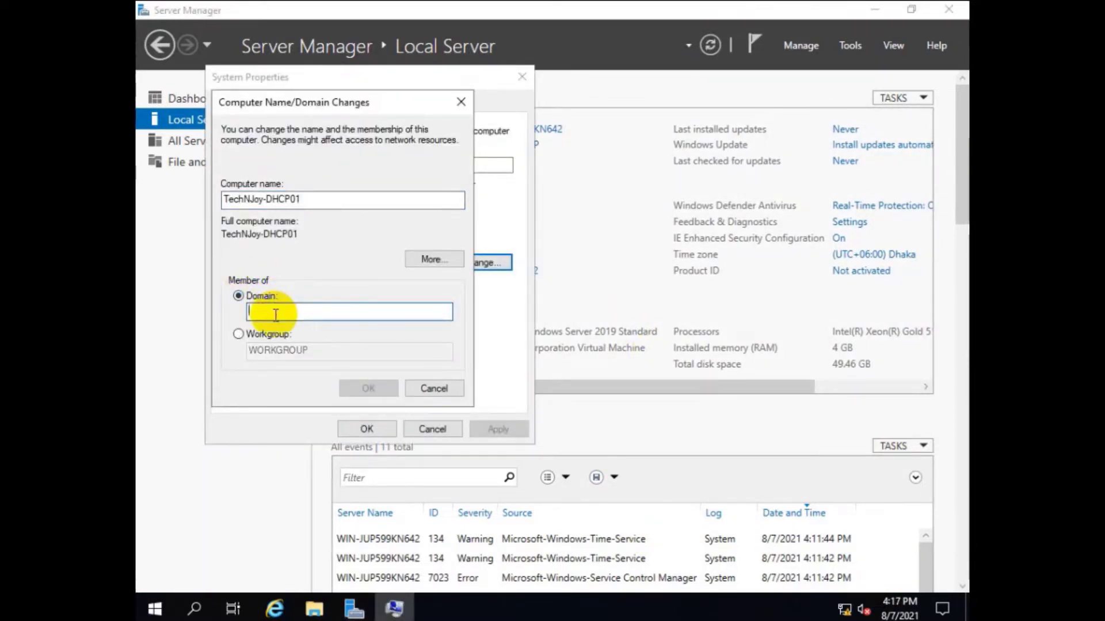
type("te")
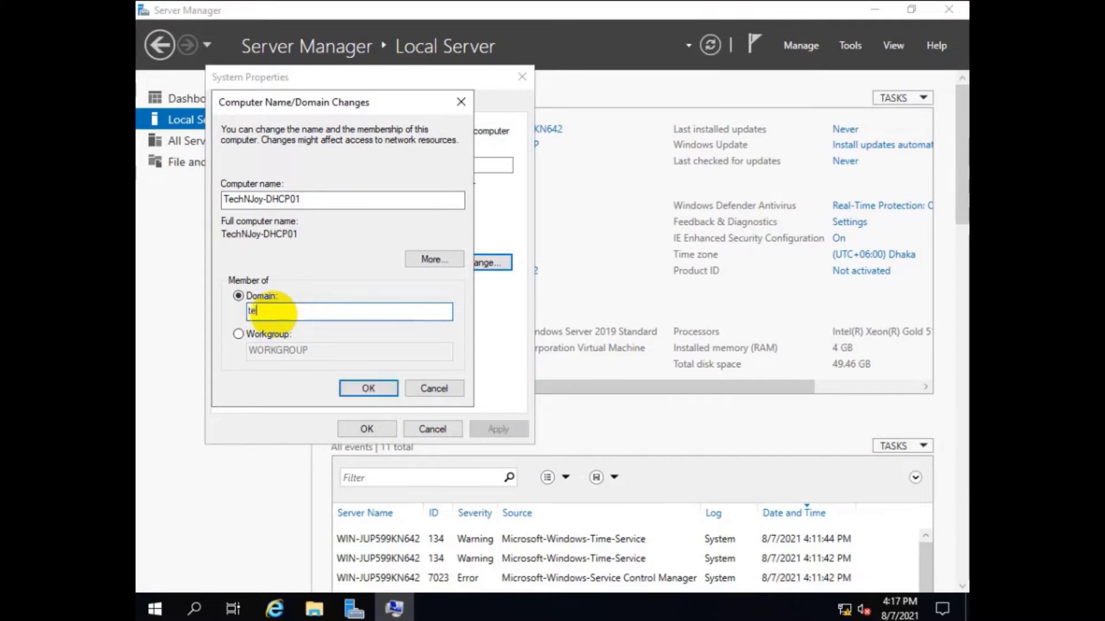
type("chn")
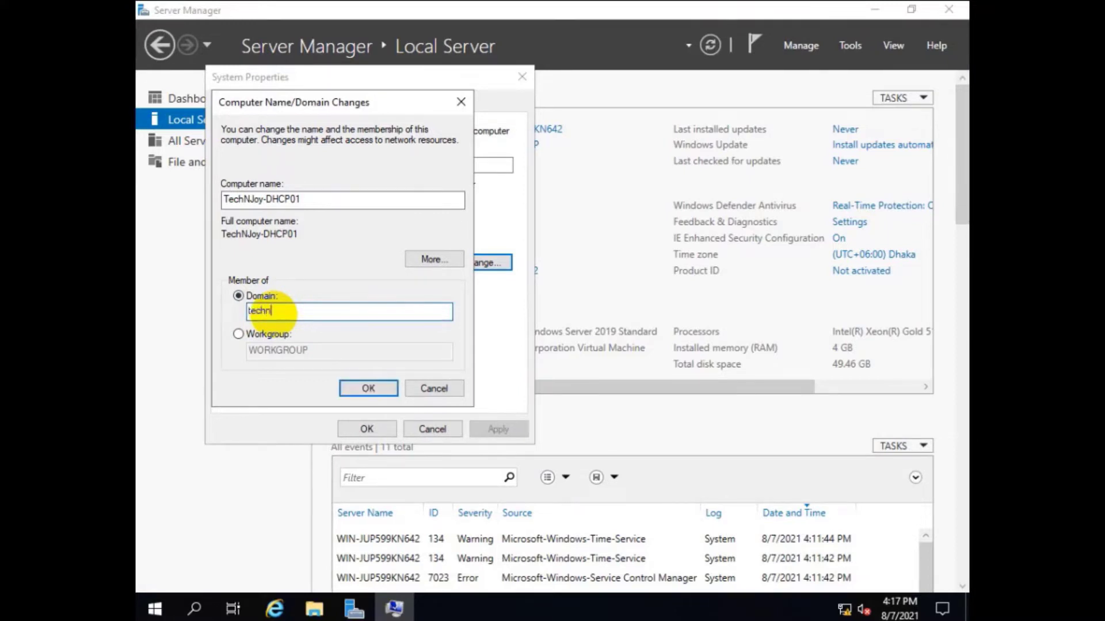
type("joy.tech")
left_click(273, 311)
key("Return")
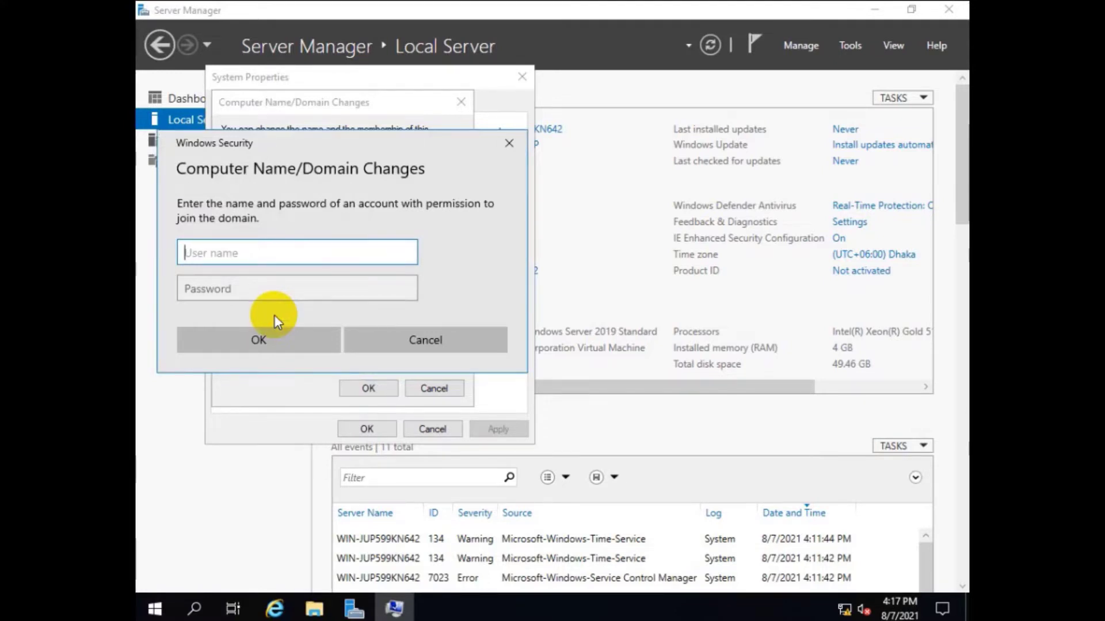
Step: Authenticate as technjoy\Administrator, acknowledge the welcome and restart notices, and close System Properties
type("technjoy\\Admini")
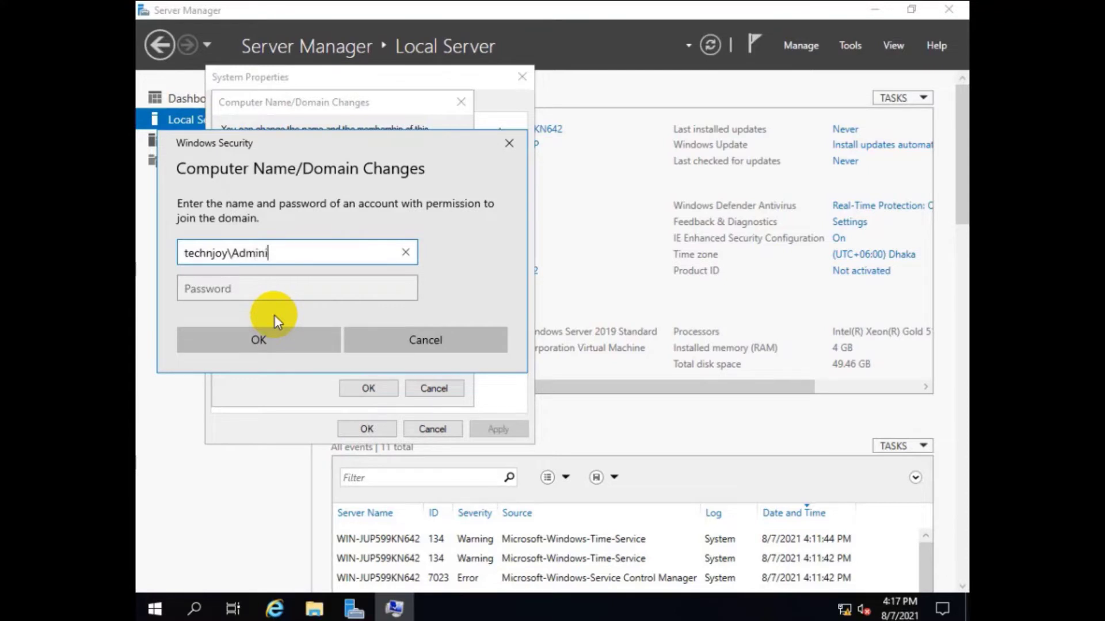
type("strator")
key("Tab")
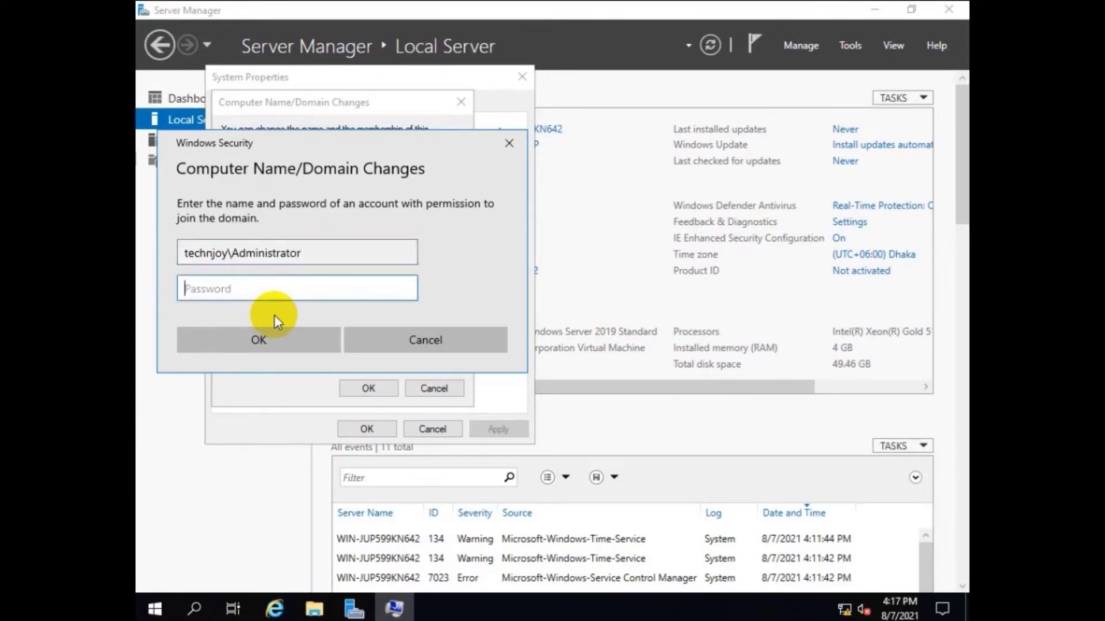
type("••••••••")
left_click(274, 316)
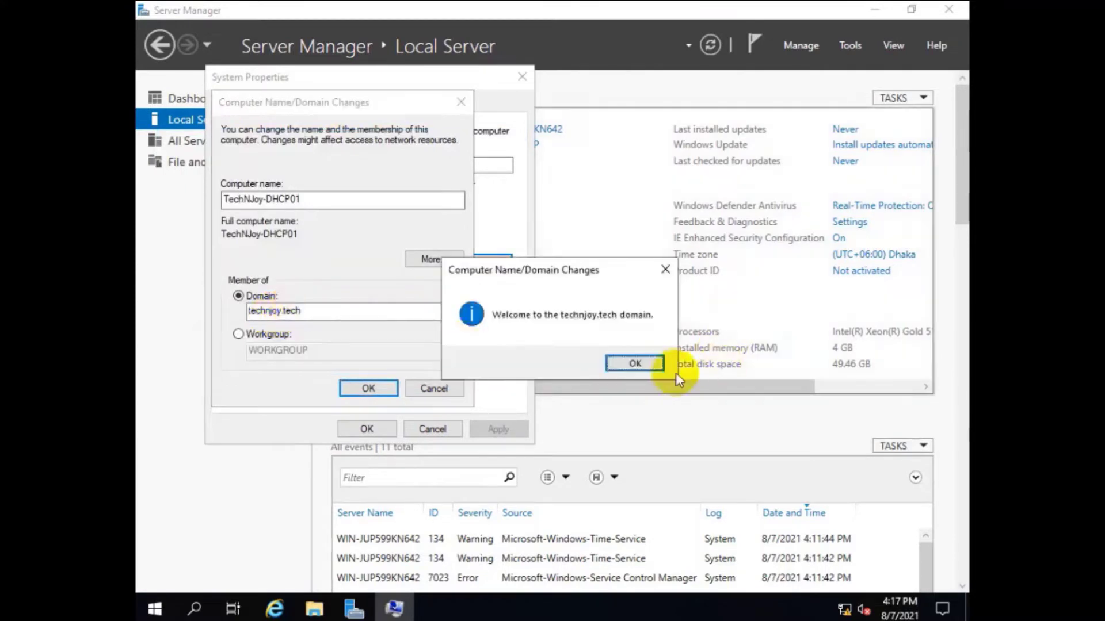
left_click(639, 367)
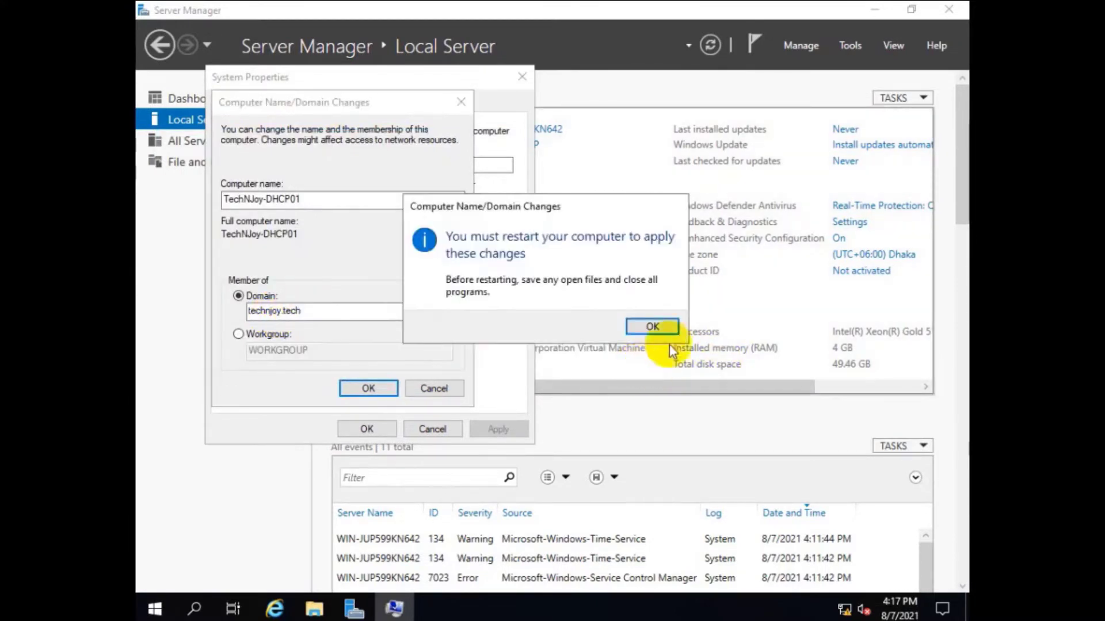
left_click(656, 327)
left_click(367, 430)
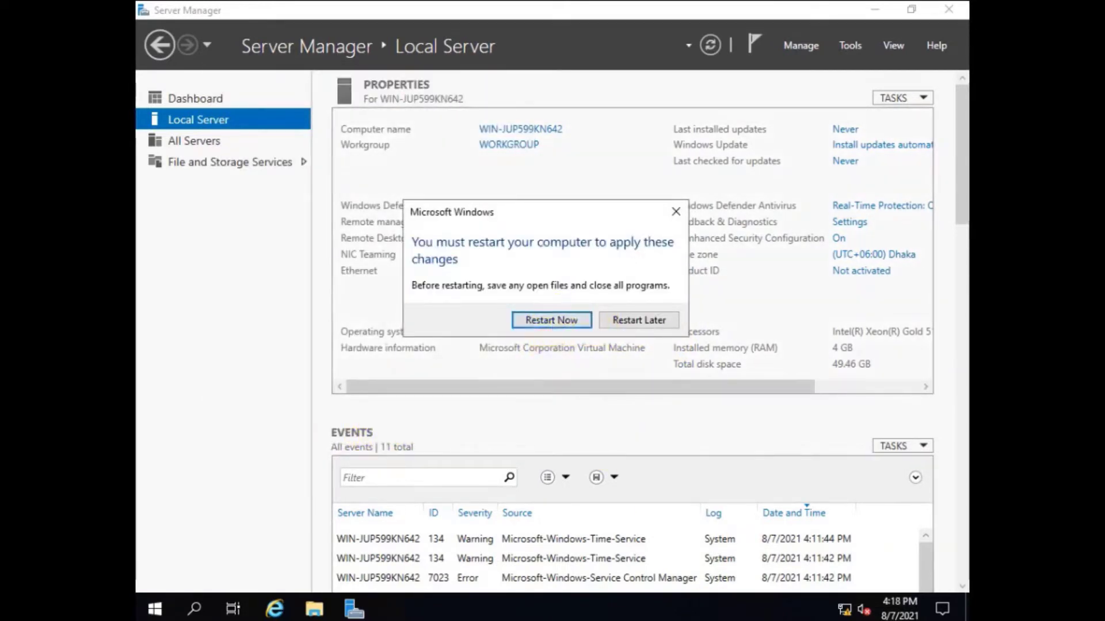
Step: Restart the server to apply the domain join, then browse the Tools menu
left_click(562, 319)
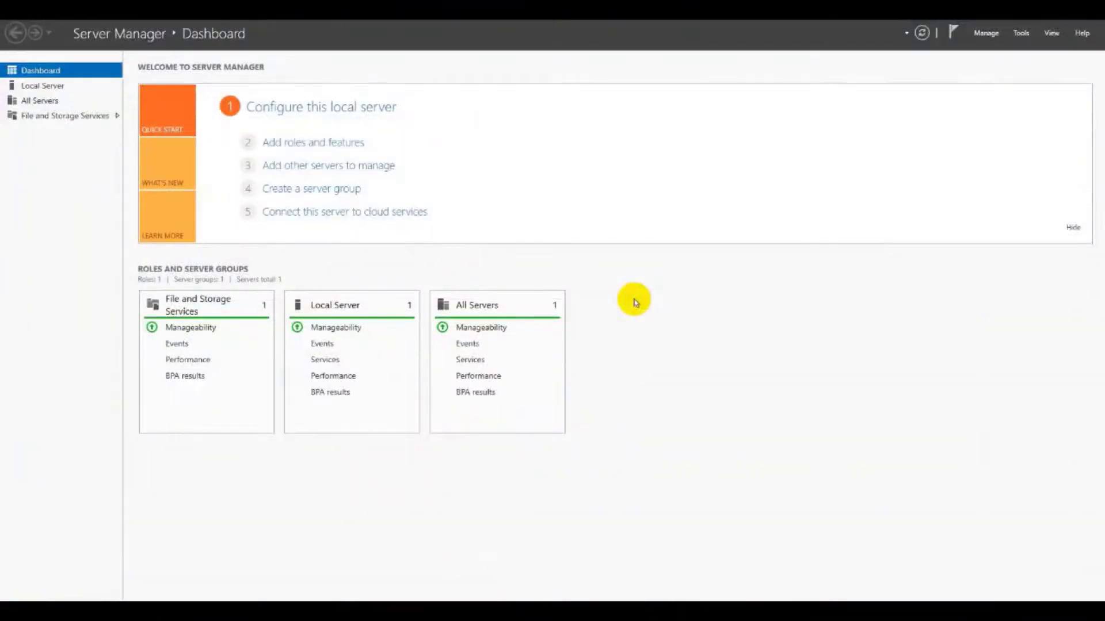
left_click(1021, 33)
left_click(1021, 33)
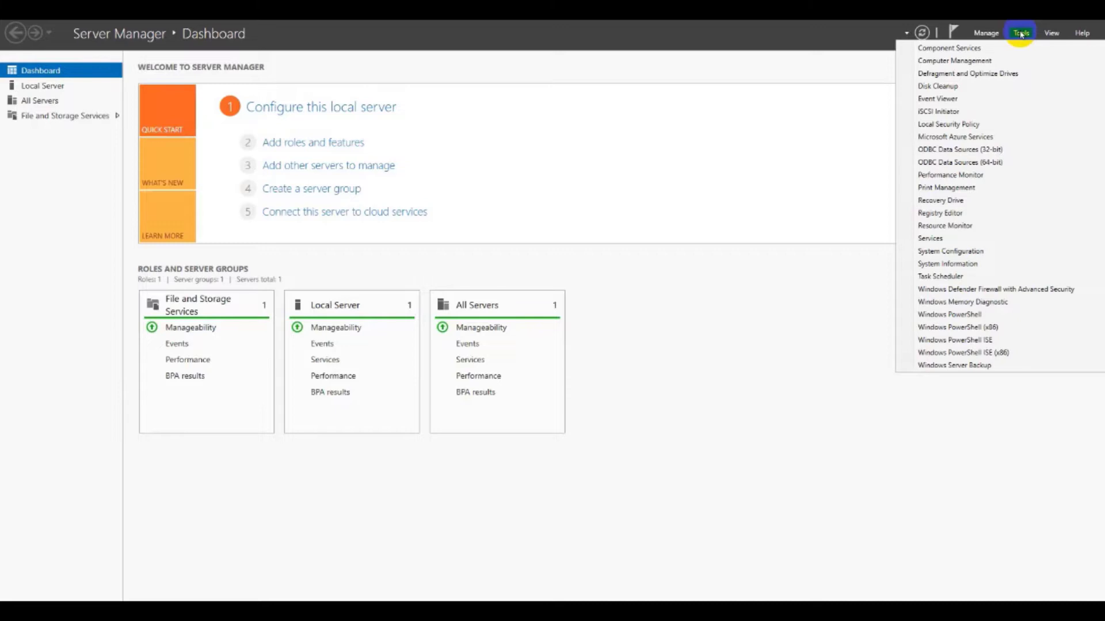
Step: Open and close the Add Roles and Features wizard, ending on the Manage menu
left_click(986, 33)
left_click(996, 48)
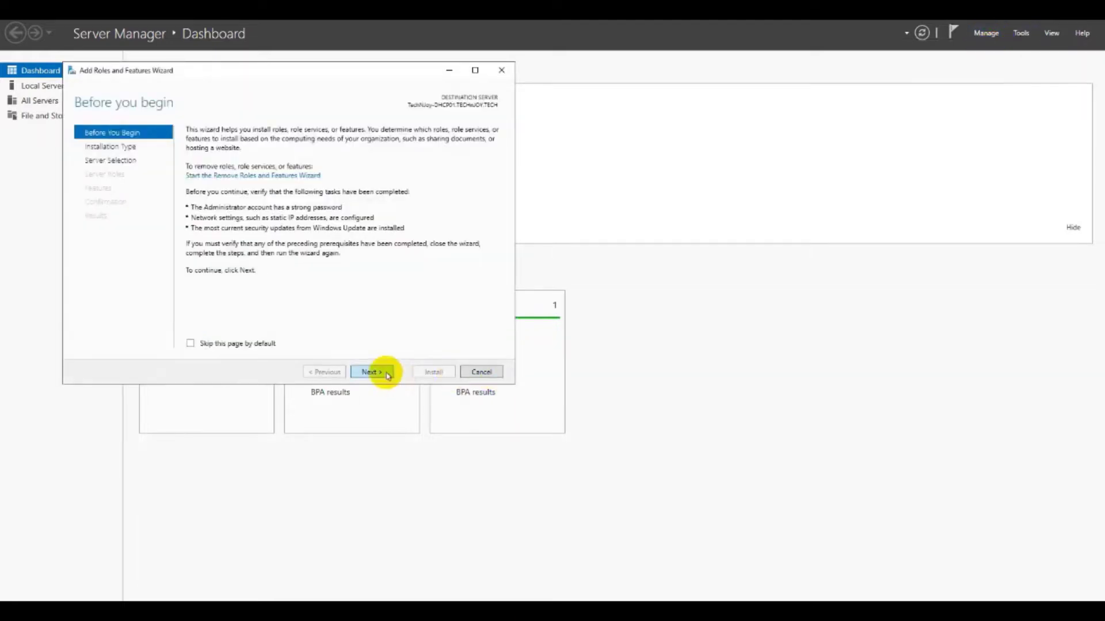
left_click(503, 71)
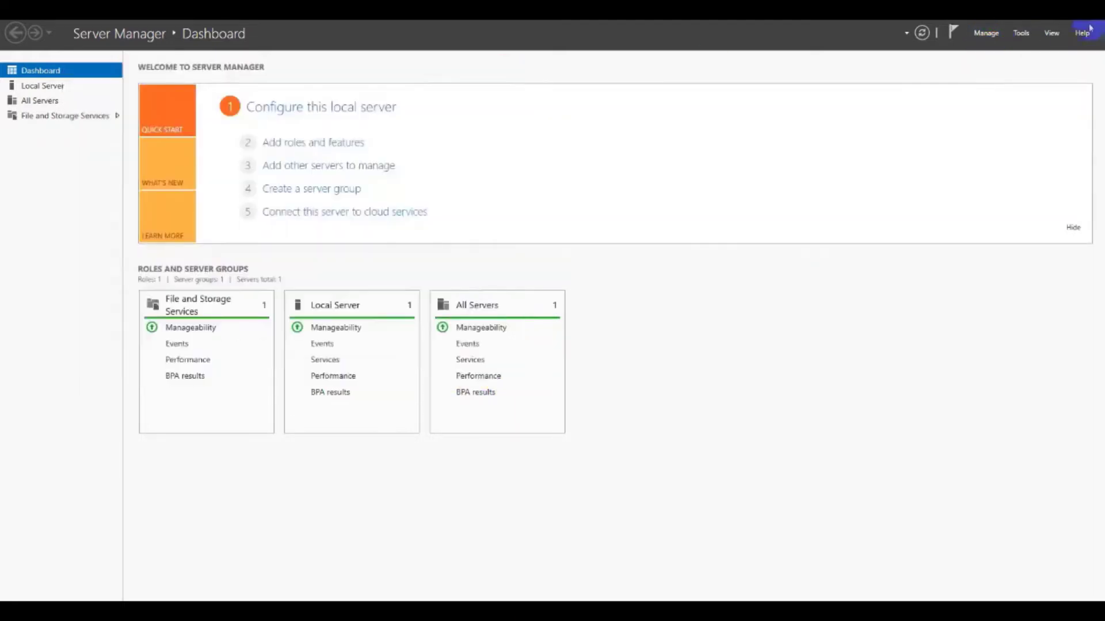
left_click(1021, 32)
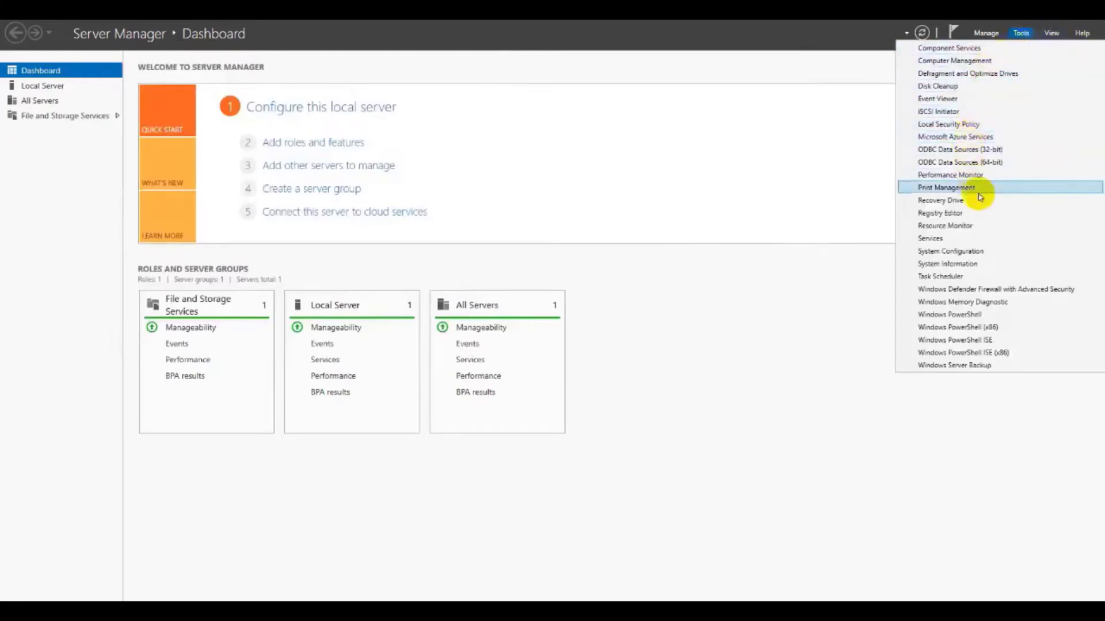
left_click(985, 35)
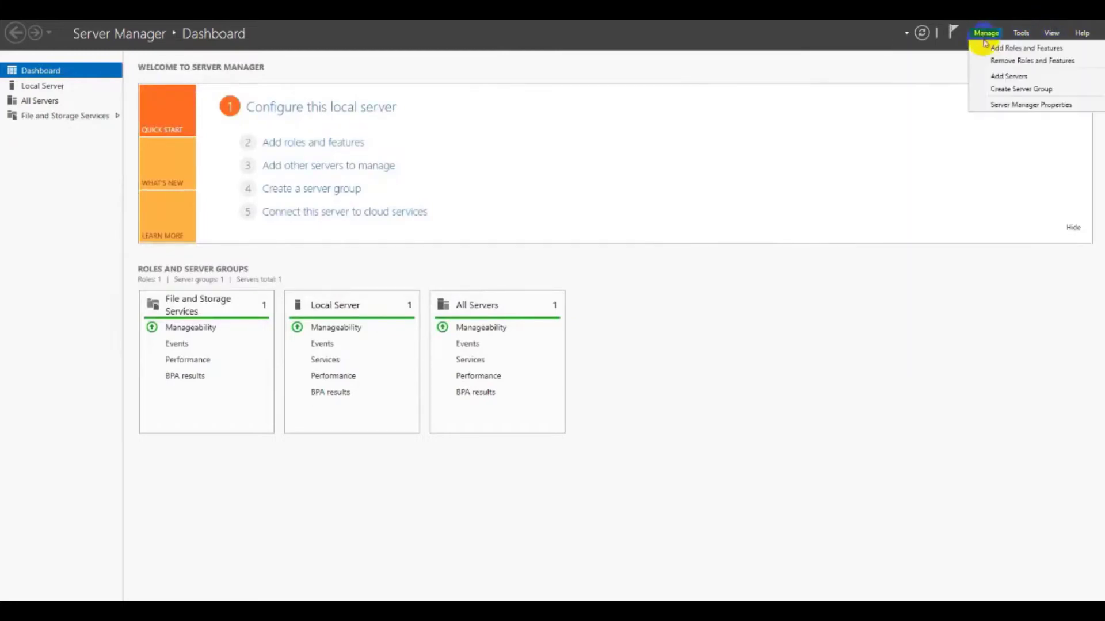
Step: Run a role-based install on the local server, selecting DHCP Server with its management tools
left_click(986, 48)
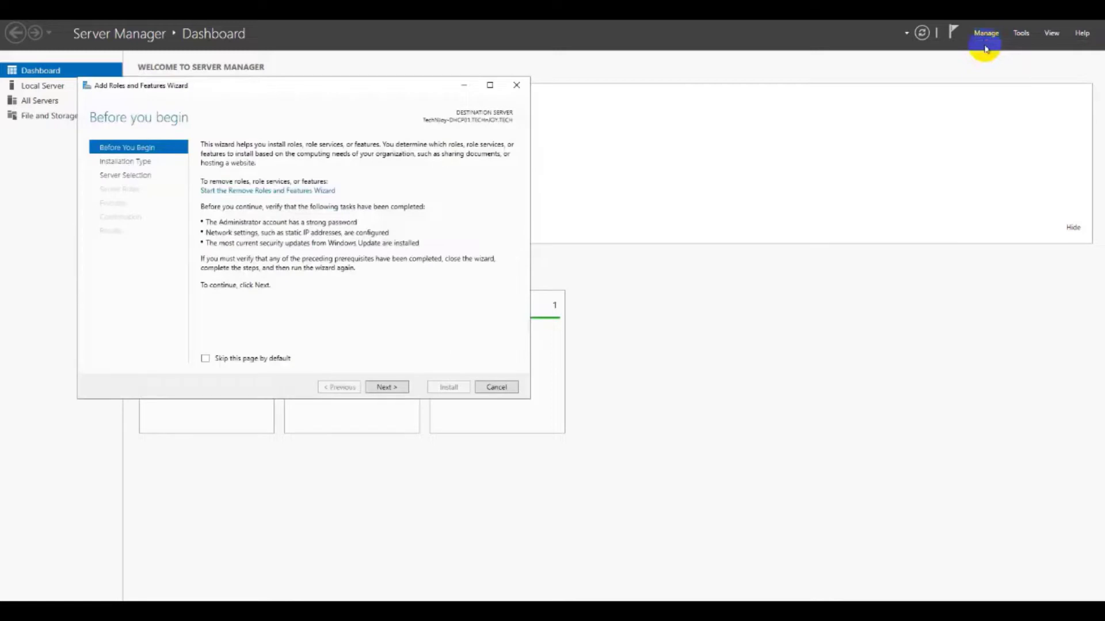
left_click(395, 387)
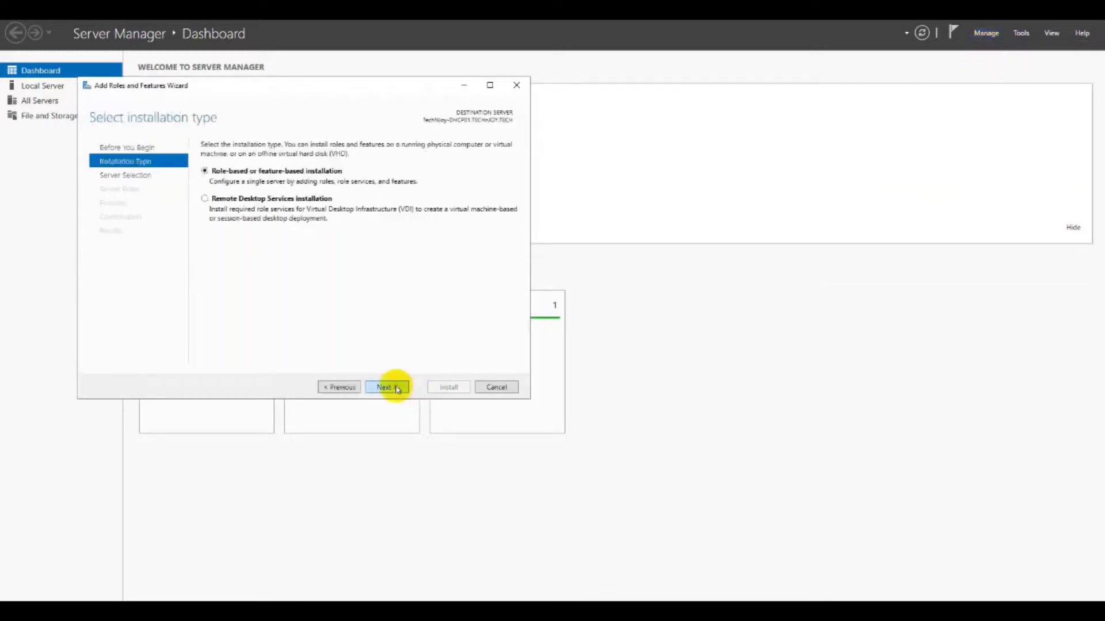
left_click(396, 389)
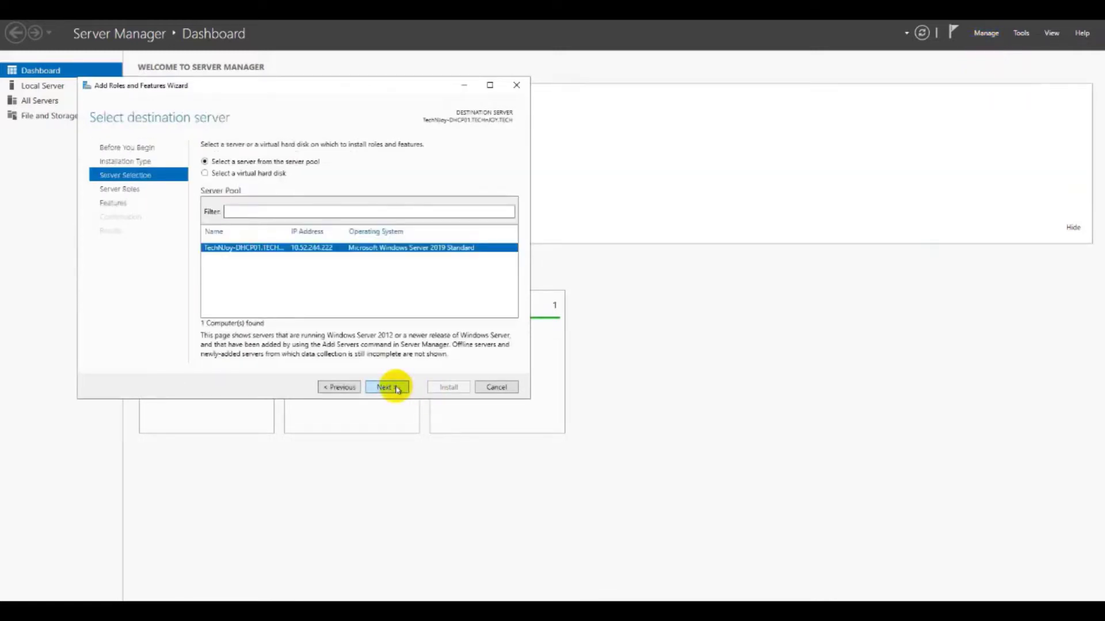
left_click(395, 388)
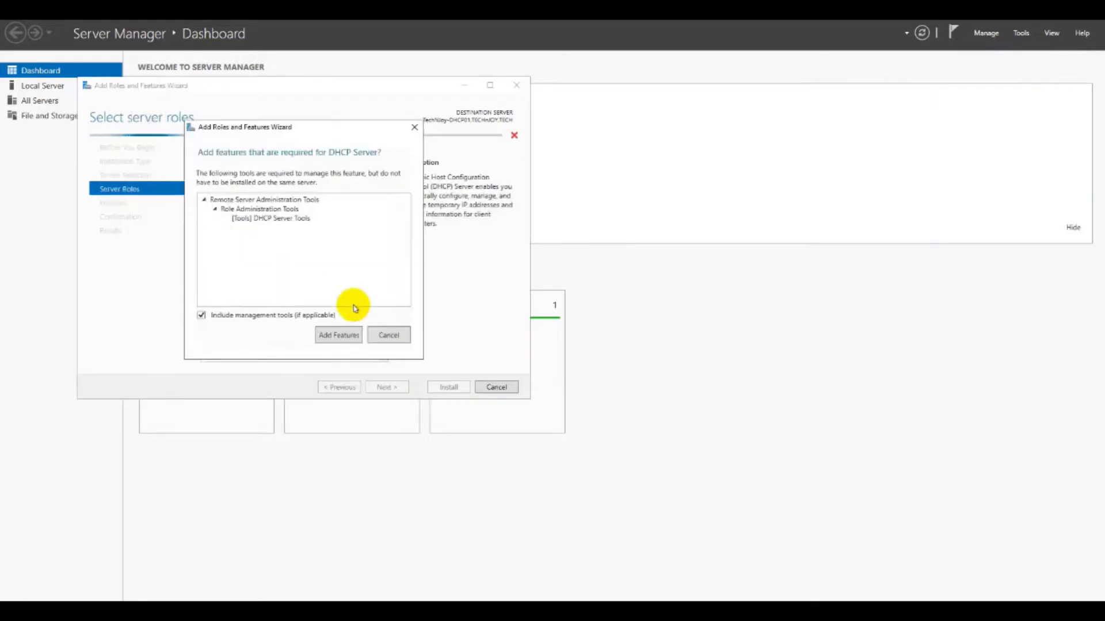
left_click(338, 332)
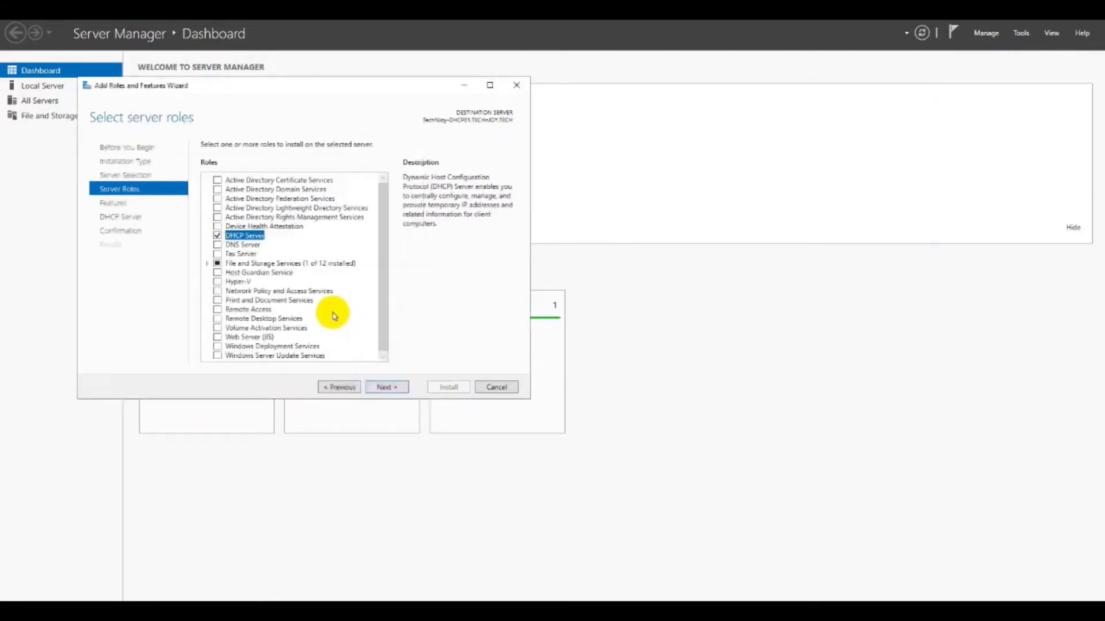
scroll(334, 308, "down", 1)
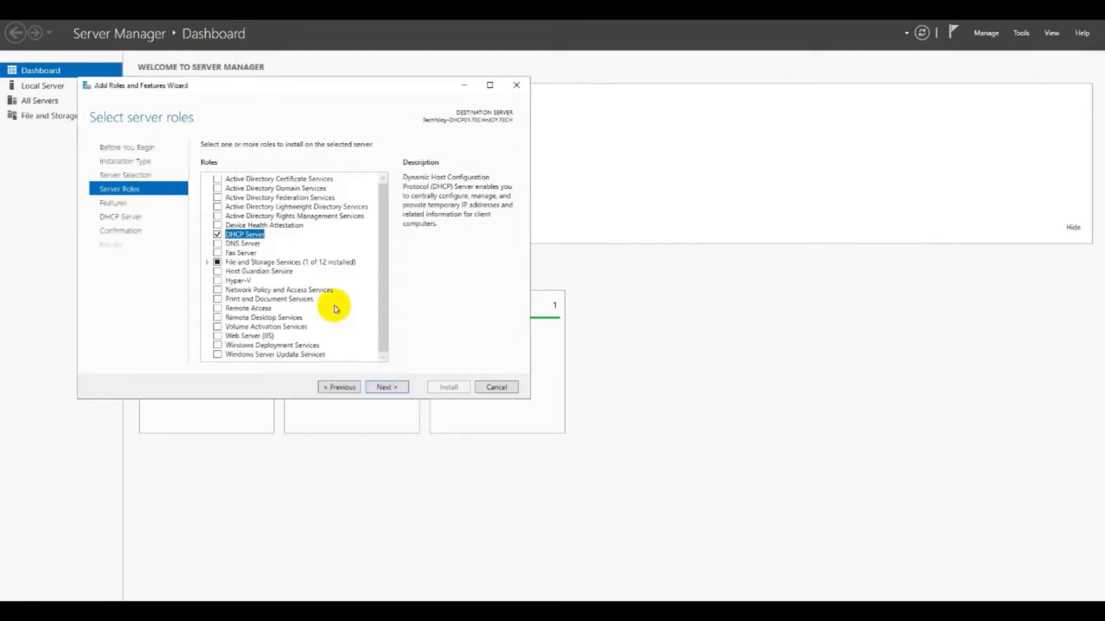
left_click(384, 387)
left_click(379, 388)
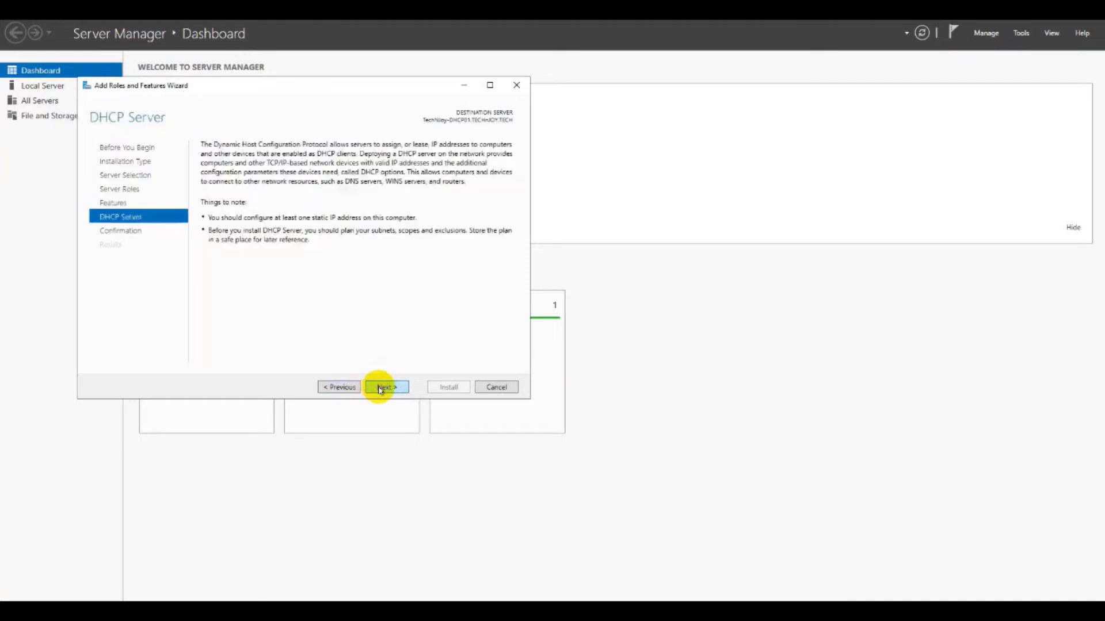
left_click(380, 388)
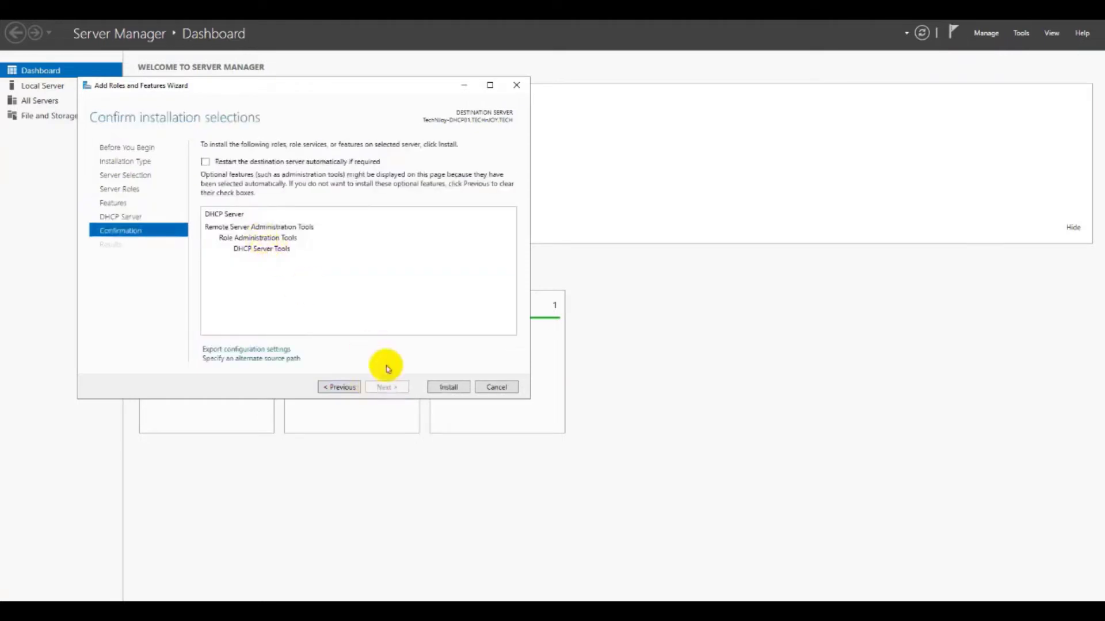
Step: Install the DHCP Server role and DHCP Server Tools and wait for success
left_click(447, 388)
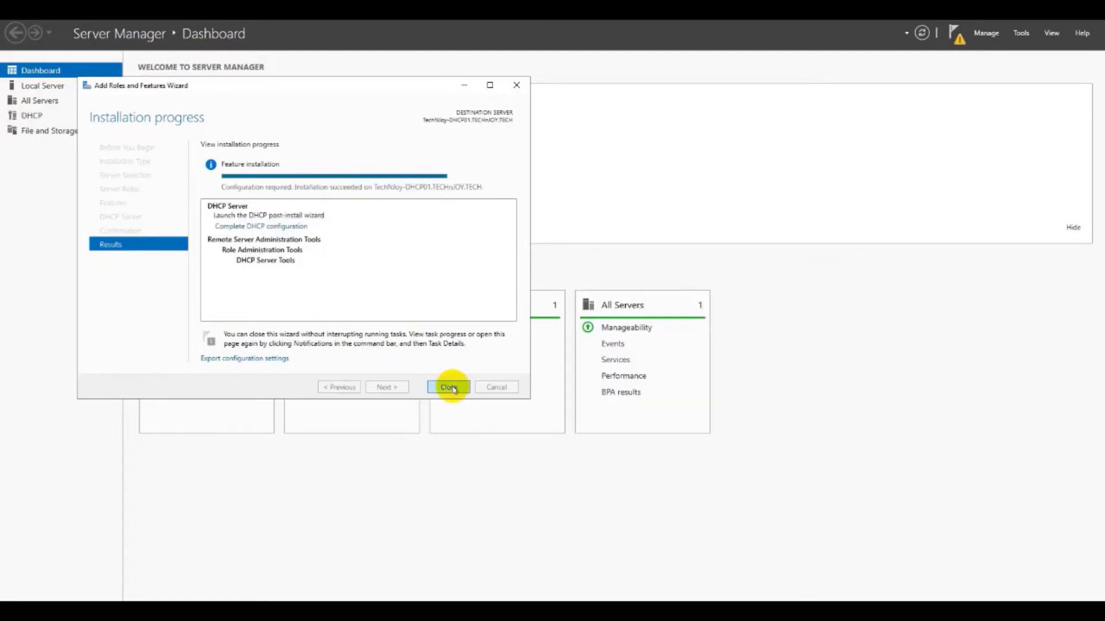
Step: Close the installer, refresh the dashboard, and launch 'Complete DHCP configuration' from notifications
left_click(449, 388)
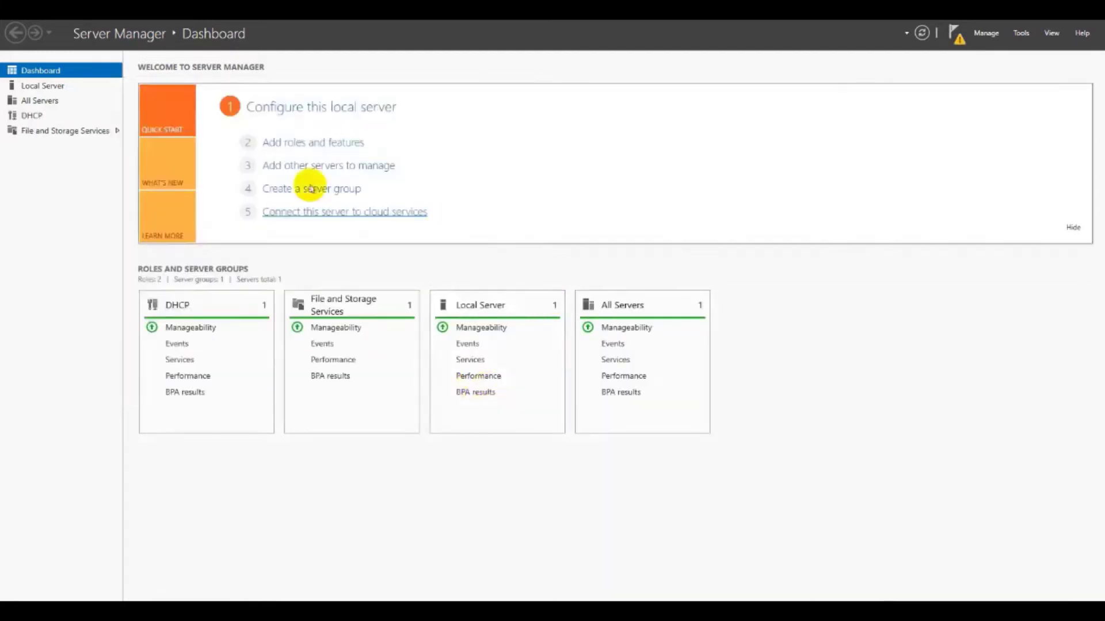
left_click(922, 33)
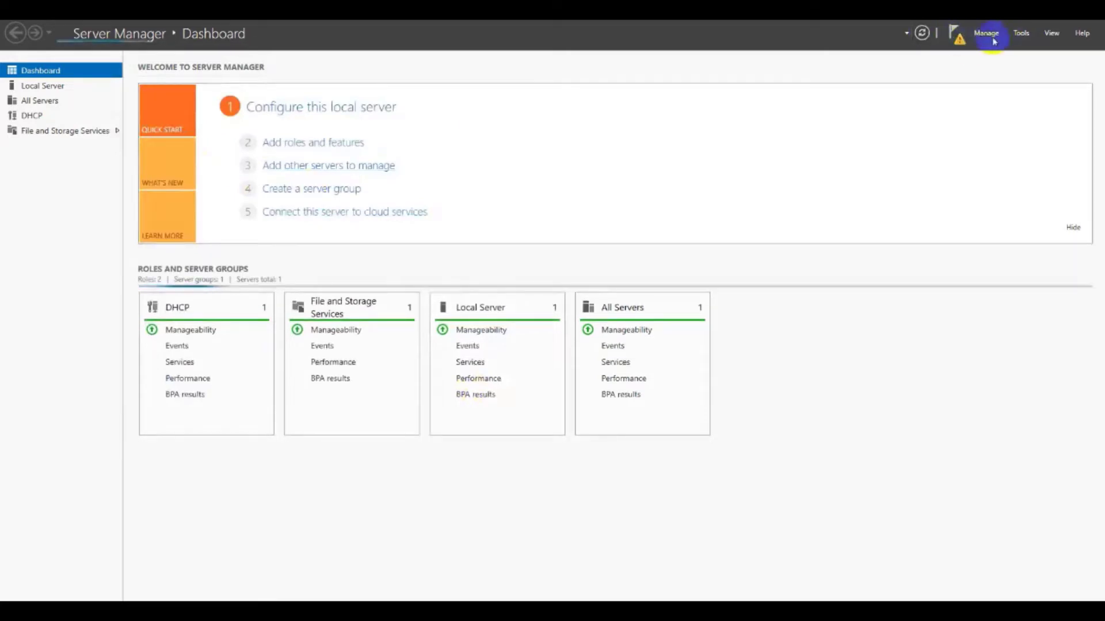
left_click(956, 35)
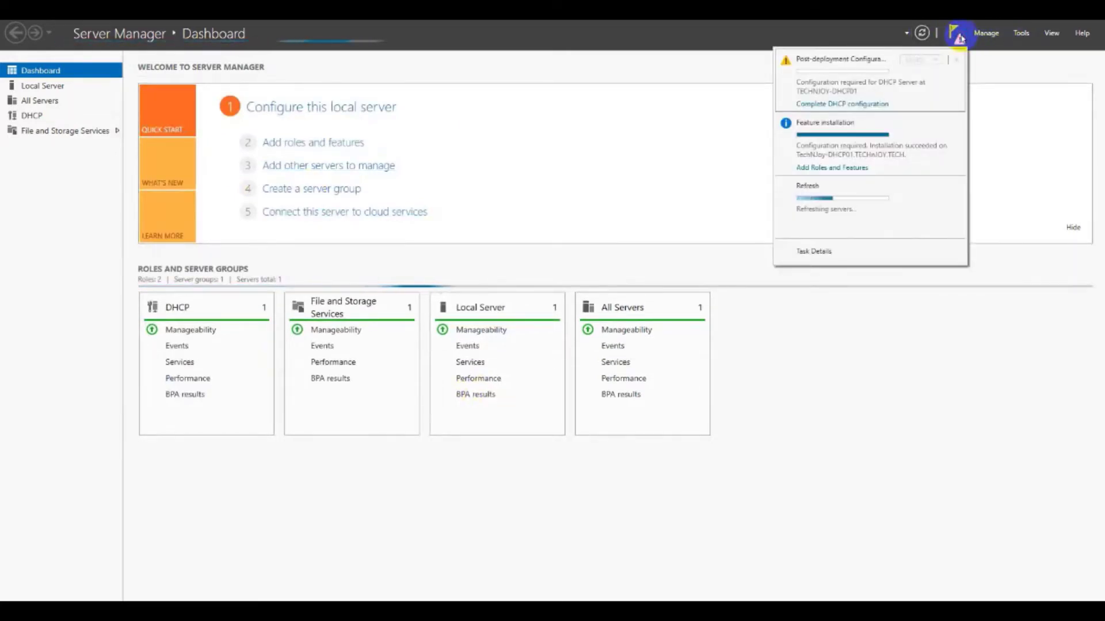
left_click(883, 105)
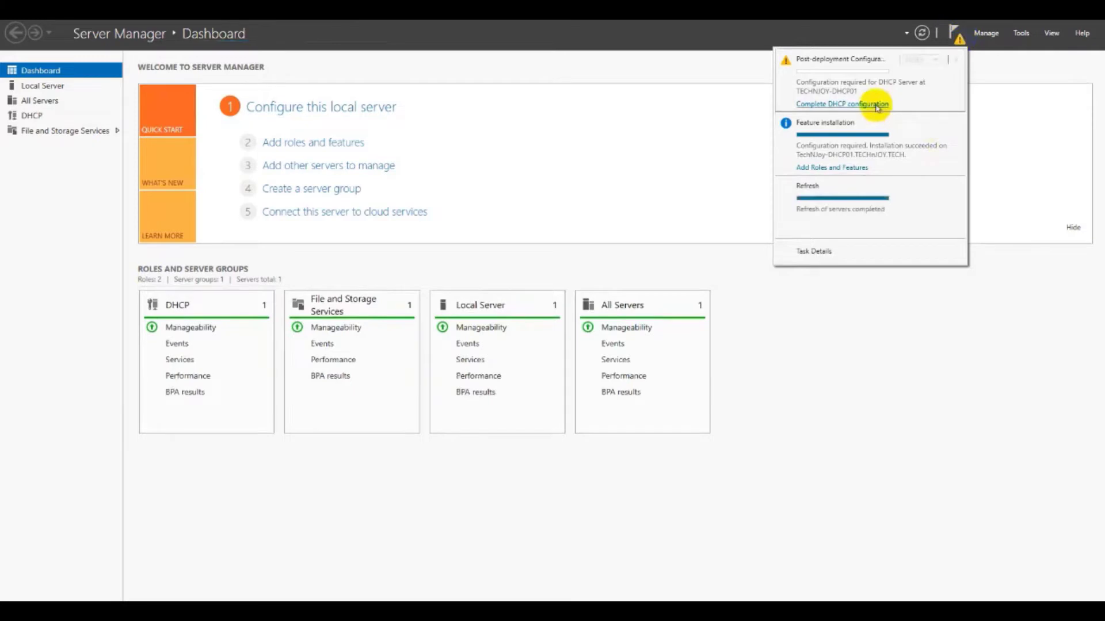
left_click(1019, 33)
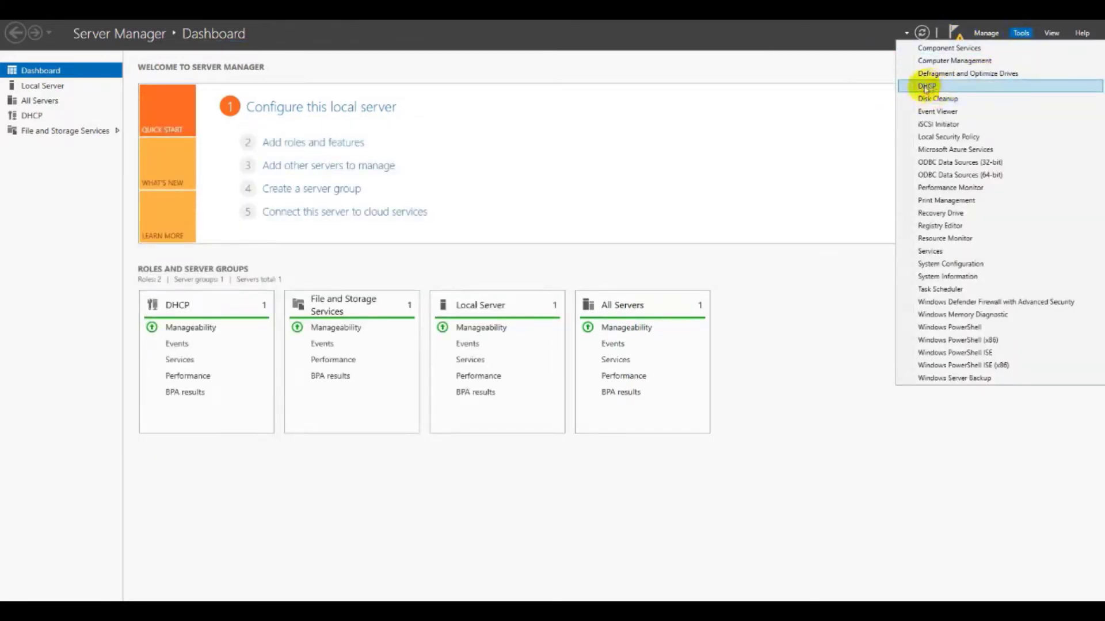
left_click(985, 32)
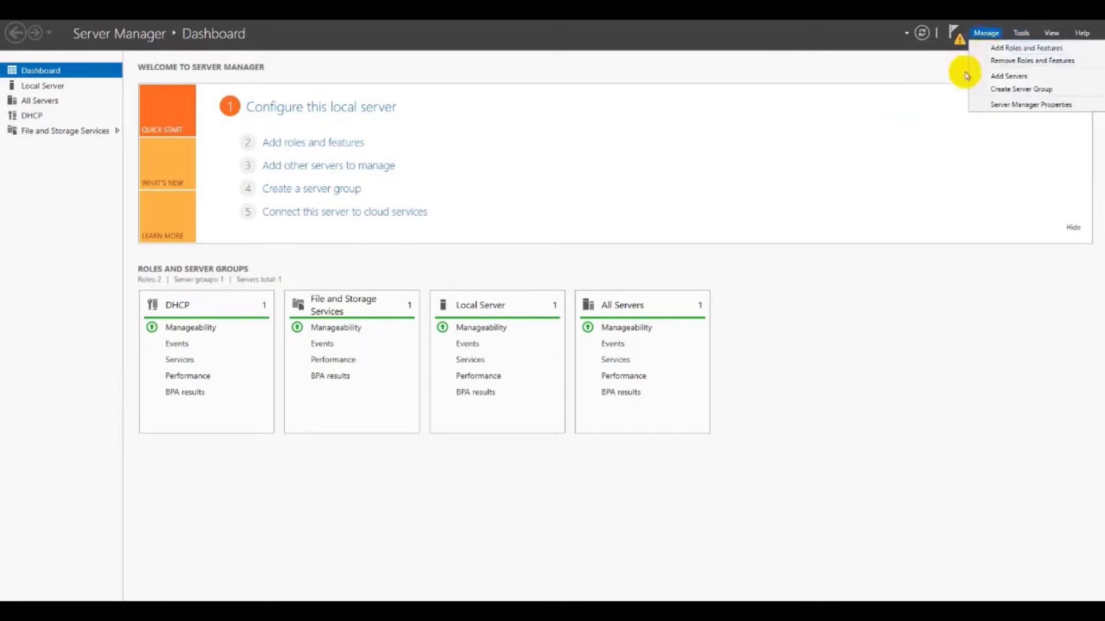
left_click(953, 32)
left_click(876, 105)
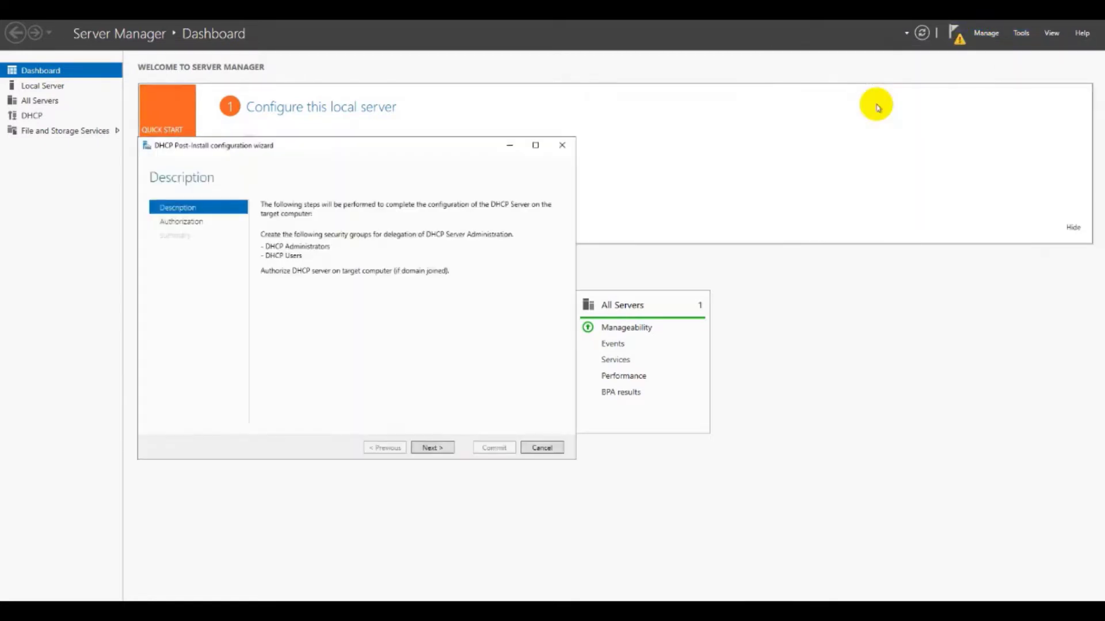
Step: Commit the DHCP post-install configuration on the first server, creating security groups and authorizing it
left_click(444, 449)
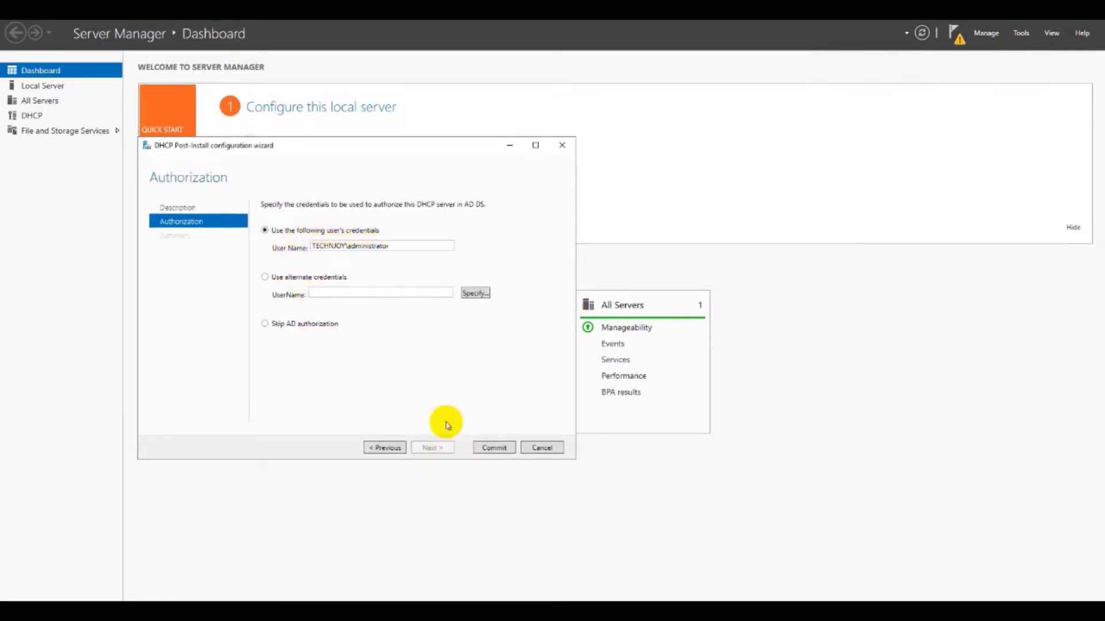
left_click(495, 448)
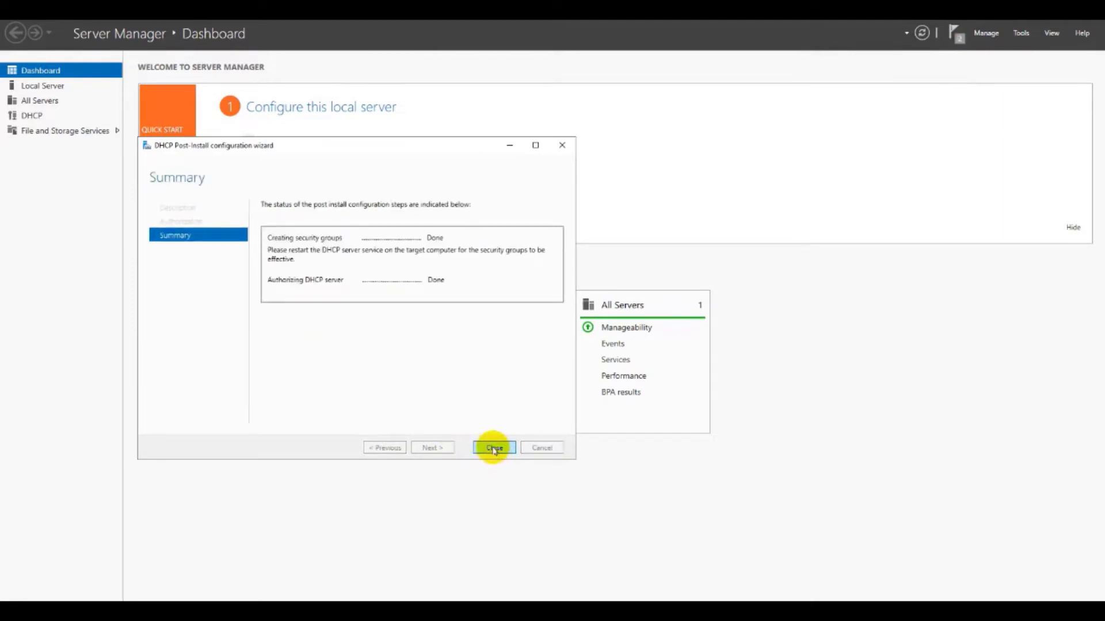
left_click(493, 448)
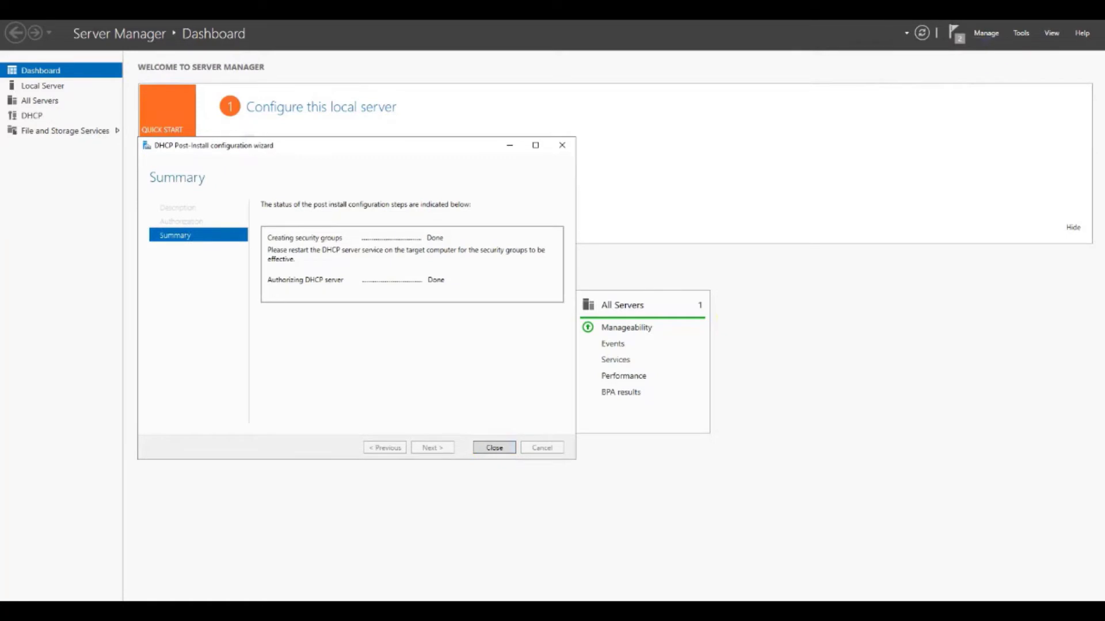
Step: Check the DHCP console, expanding the server to see its IPv4 and IPv6 nodes
left_click(1021, 36)
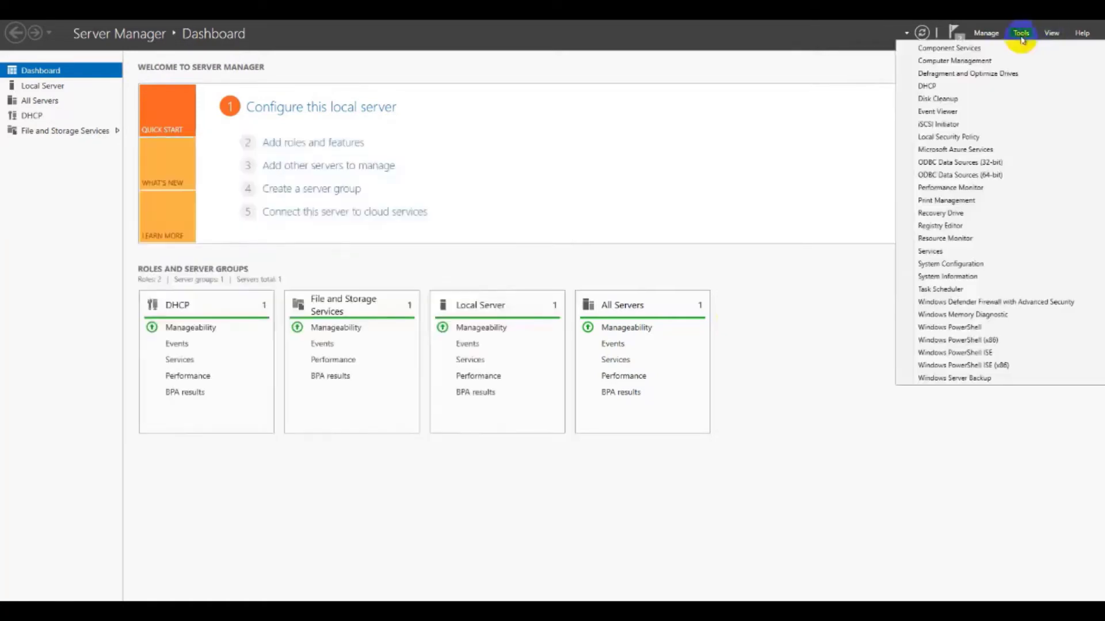
left_click(939, 88)
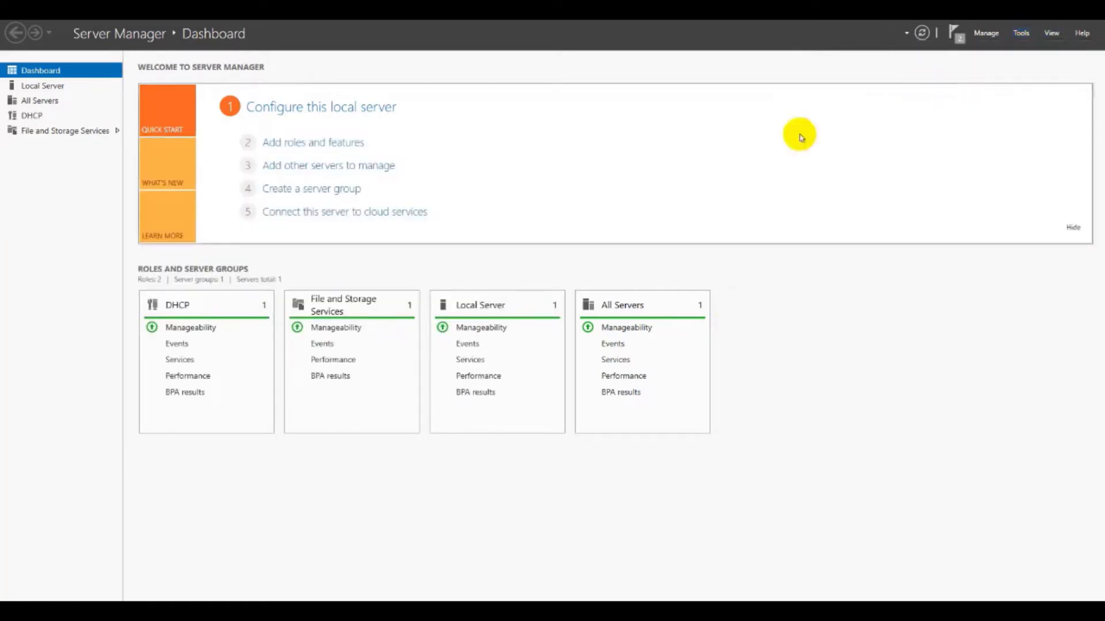
double_click(88, 105)
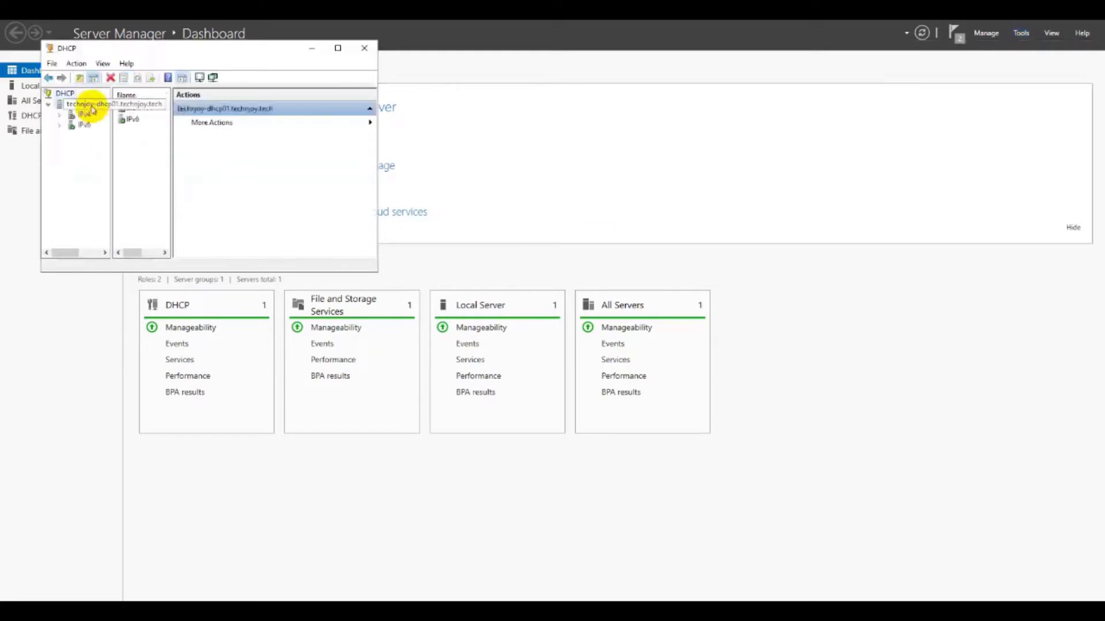
left_click(364, 48)
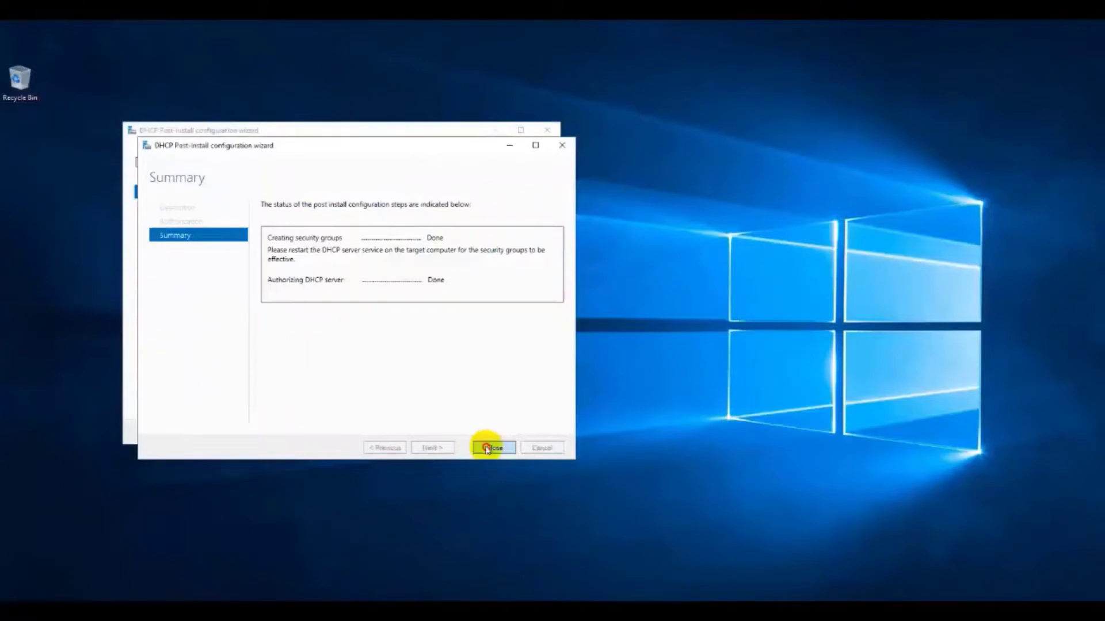
Step: Run the same DHCP post-install configuration on the second server
left_click(491, 447)
left_click(414, 433)
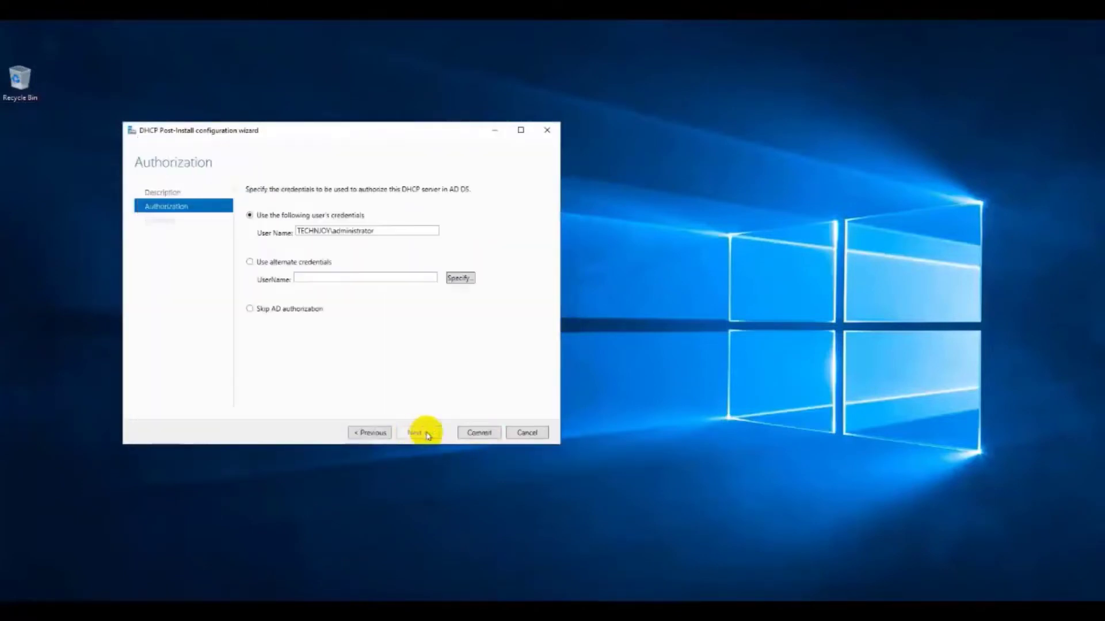
left_click(470, 433)
left_click(469, 432)
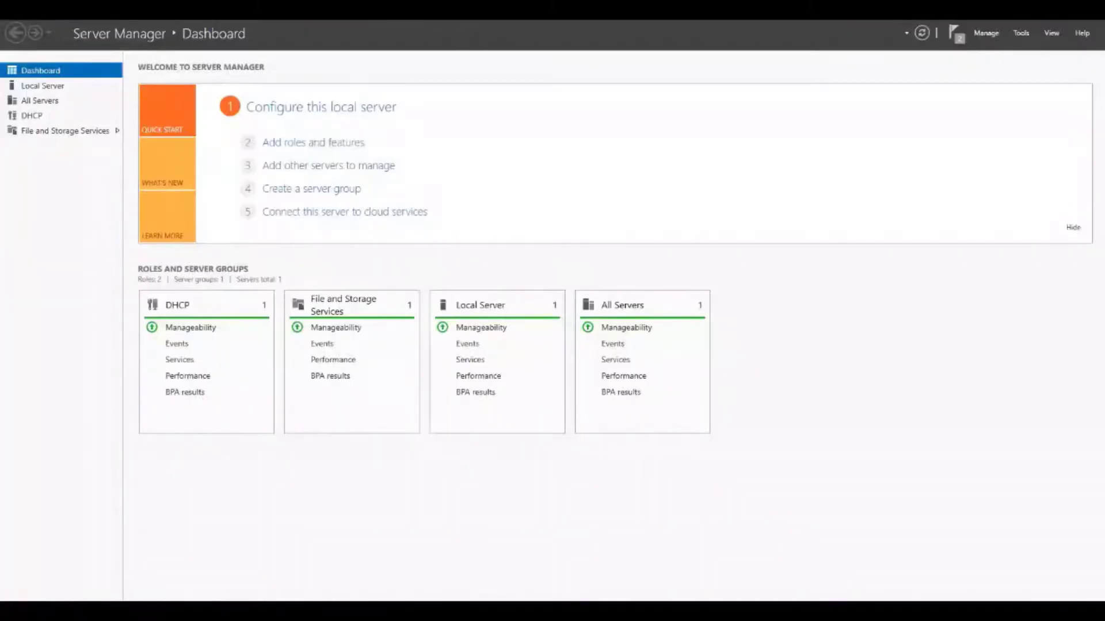
Step: Clear the completed deployment notifications
left_click(952, 34)
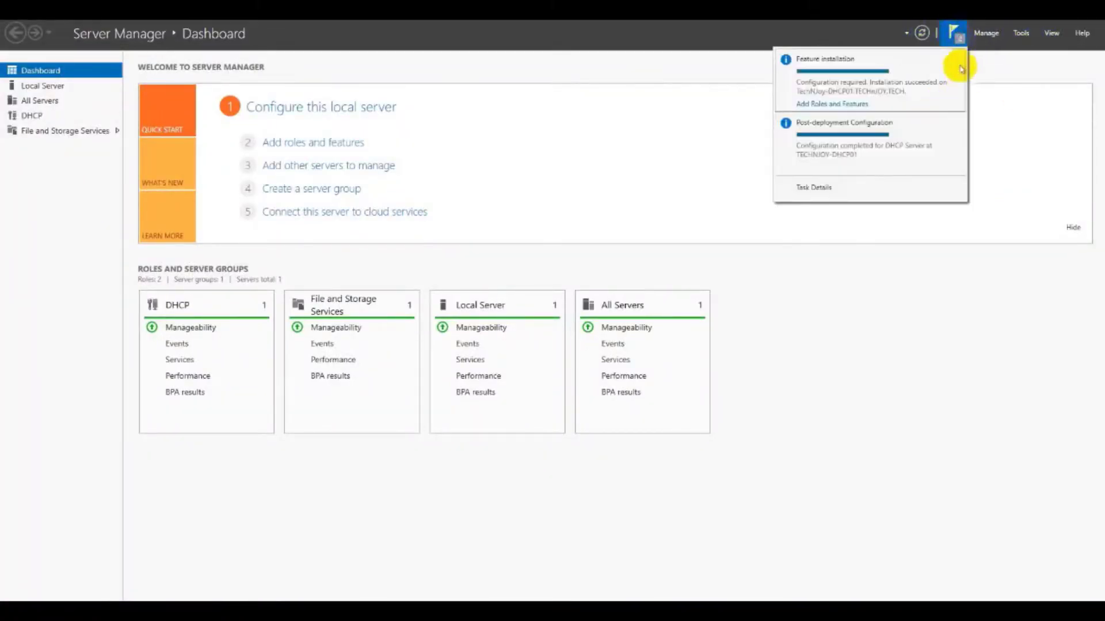
left_click(955, 59)
left_click(956, 59)
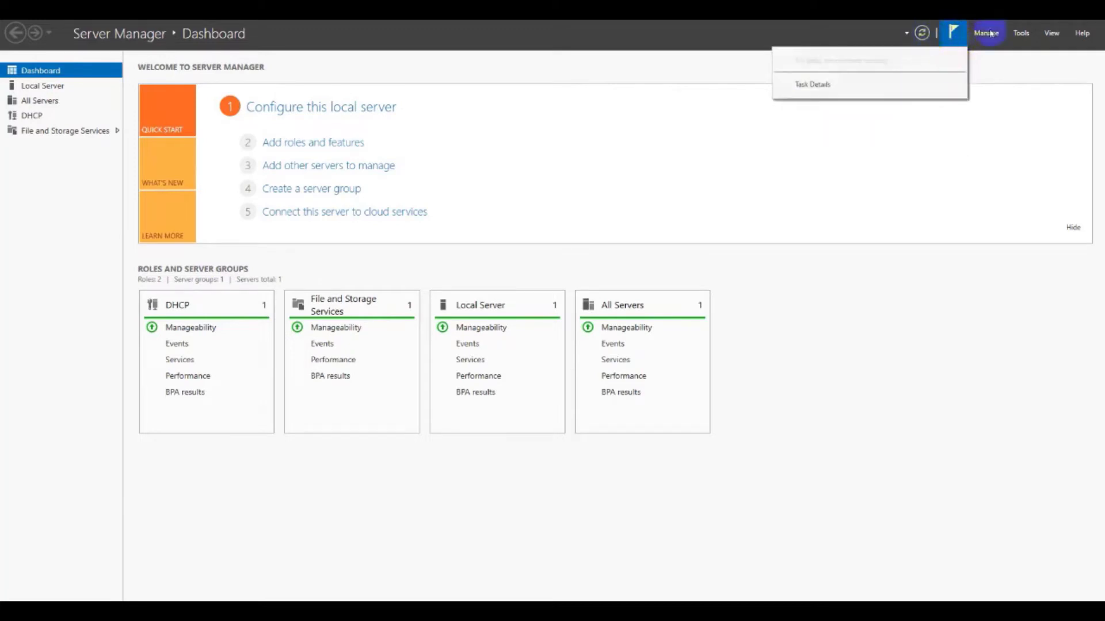
left_click(1022, 35)
Step: Launch the DHCP console, enlarge it and expand the server and IPv4 nodes
left_click(1021, 34)
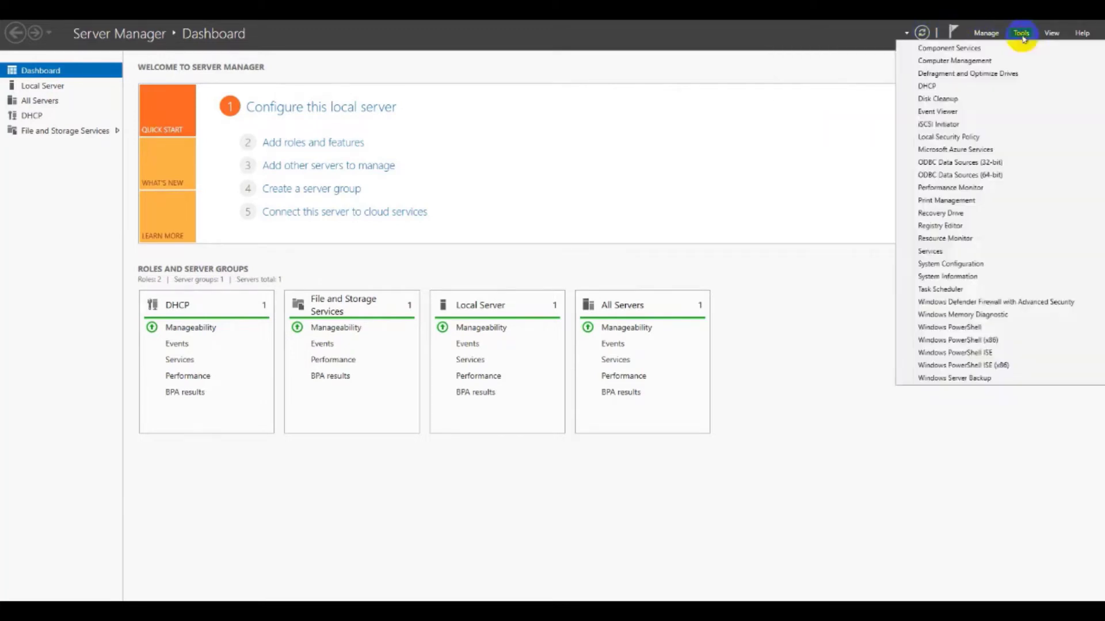
left_click(972, 86)
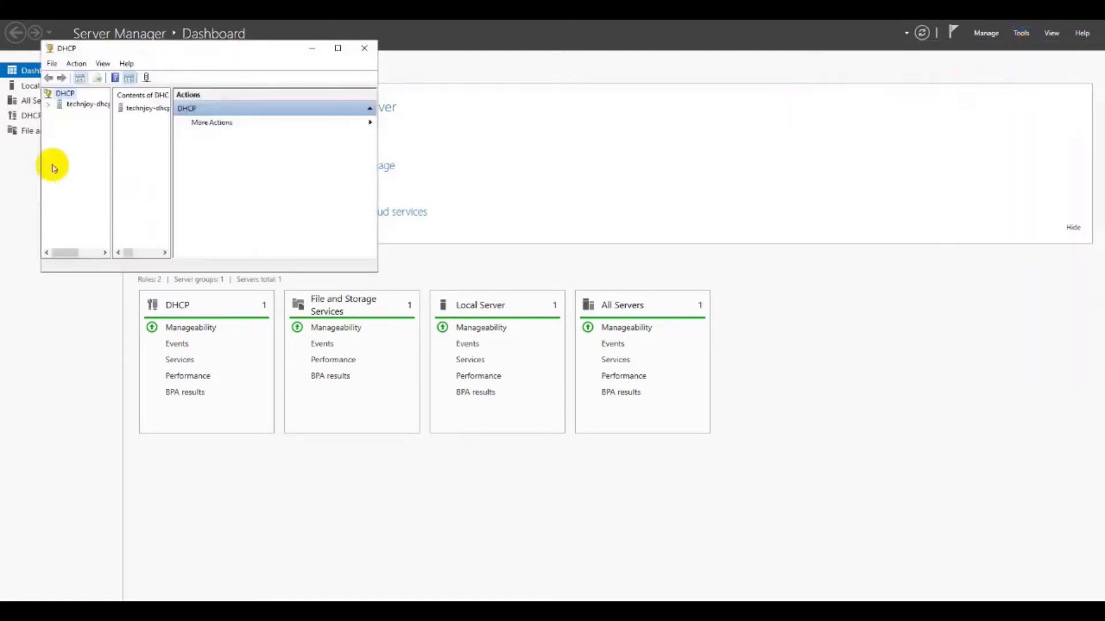
double_click(79, 105)
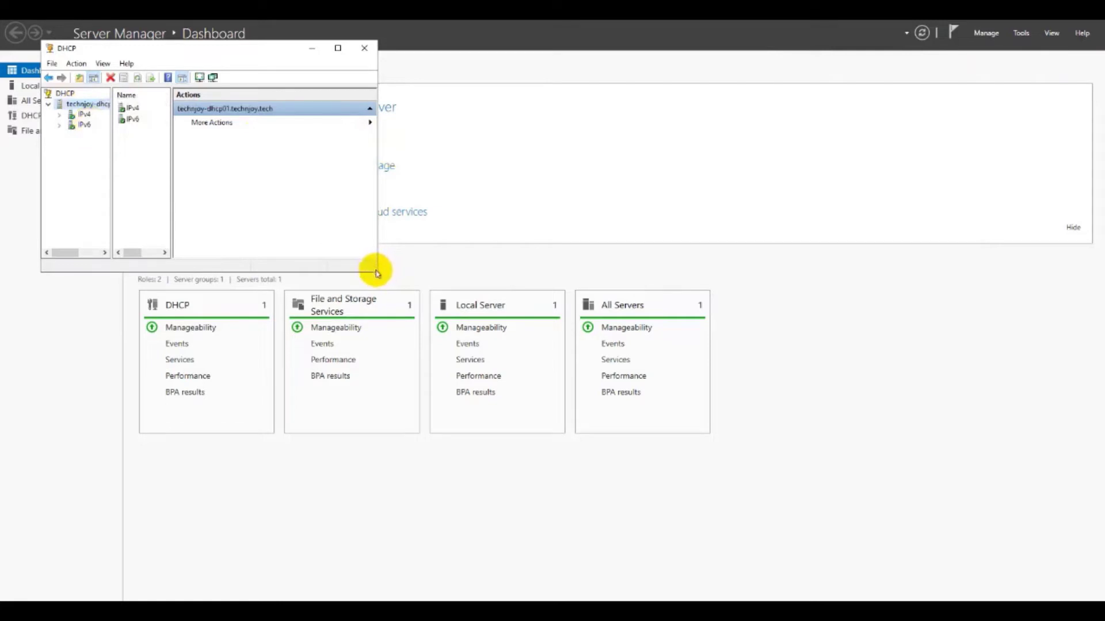
left_click_drag(374, 271, 934, 463)
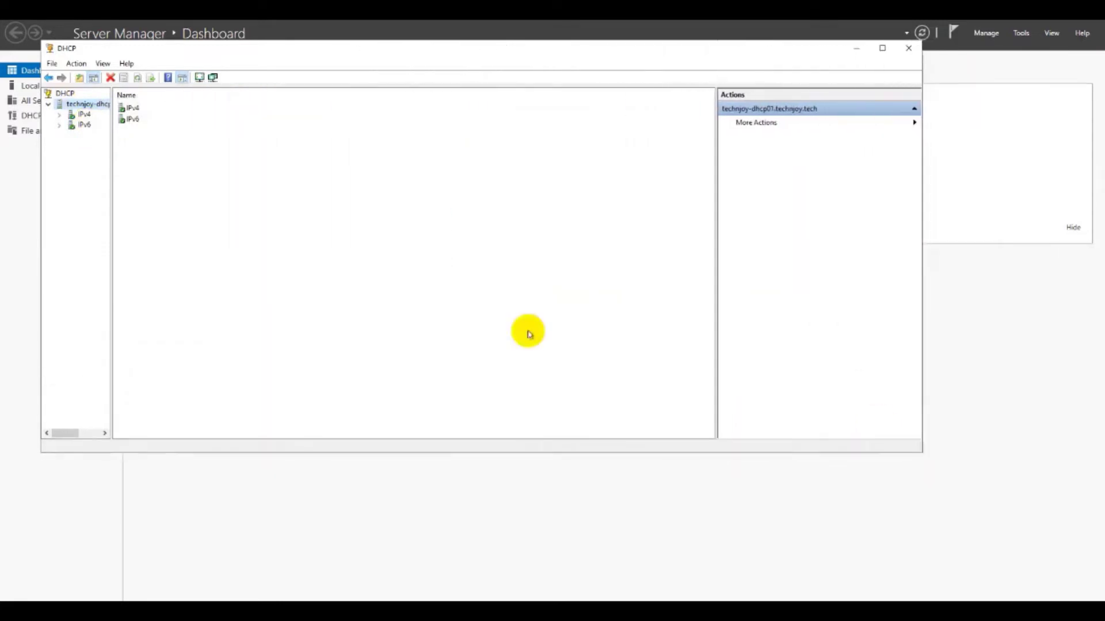
double_click(84, 115)
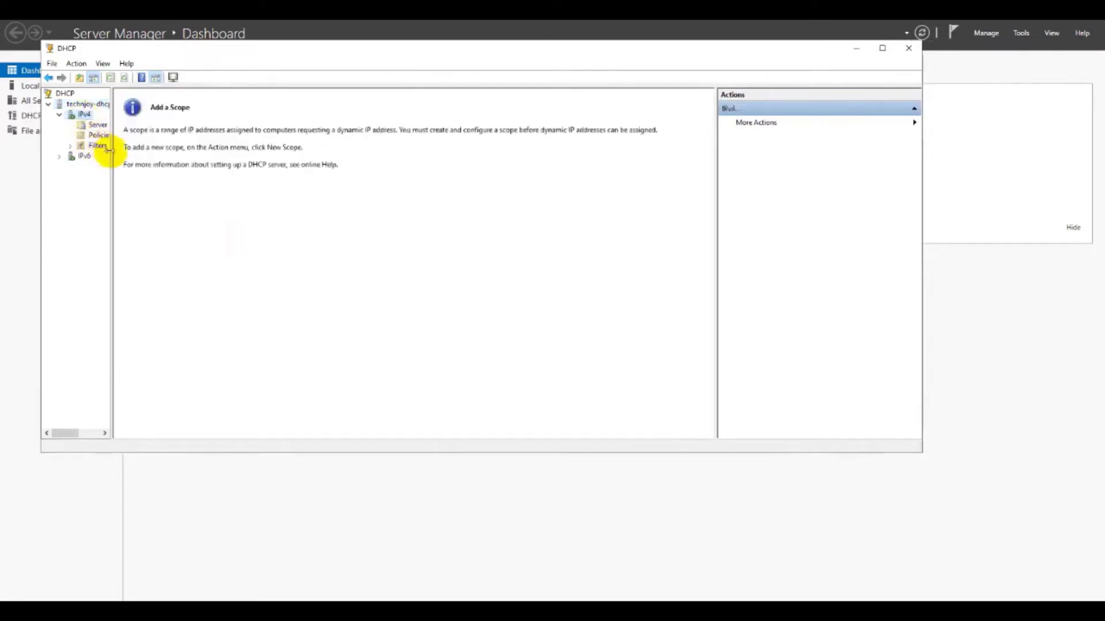
left_click_drag(111, 148, 309, 173)
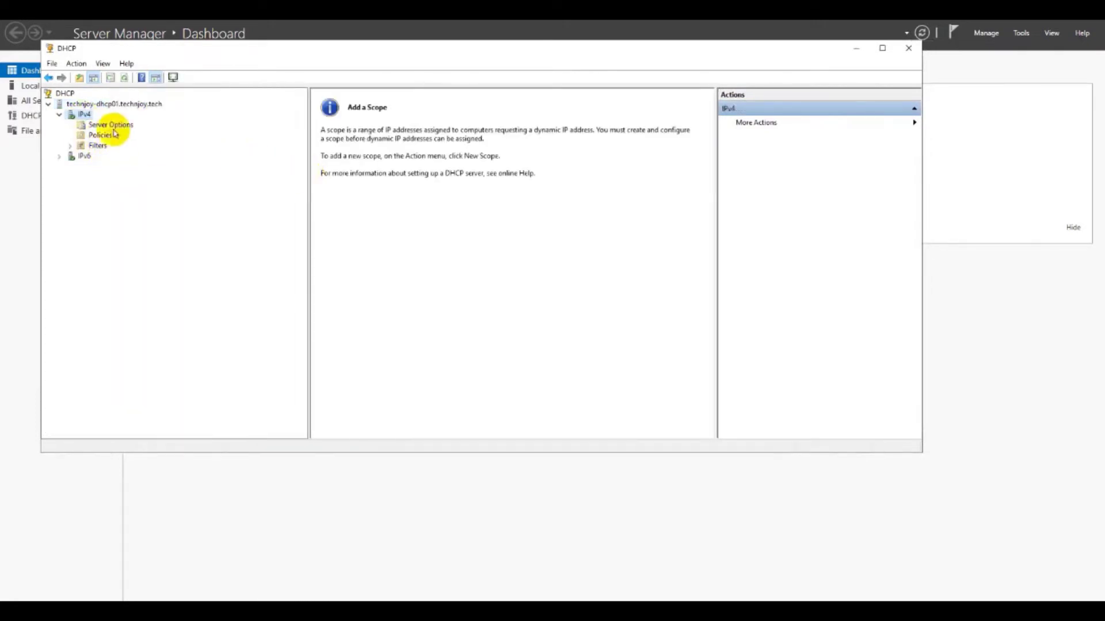
Step: Start the New Scope Wizard from the IPv4 node of technjoy-dhcp01.technjoy.tech
left_click(86, 105)
right_click(88, 107)
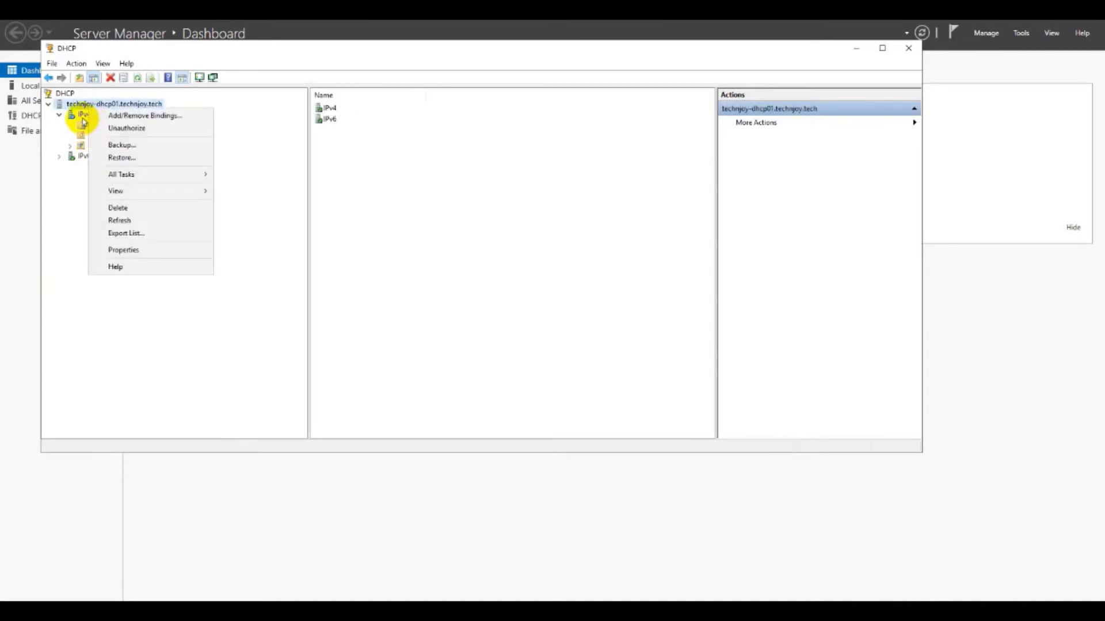
left_click(83, 118)
right_click(84, 119)
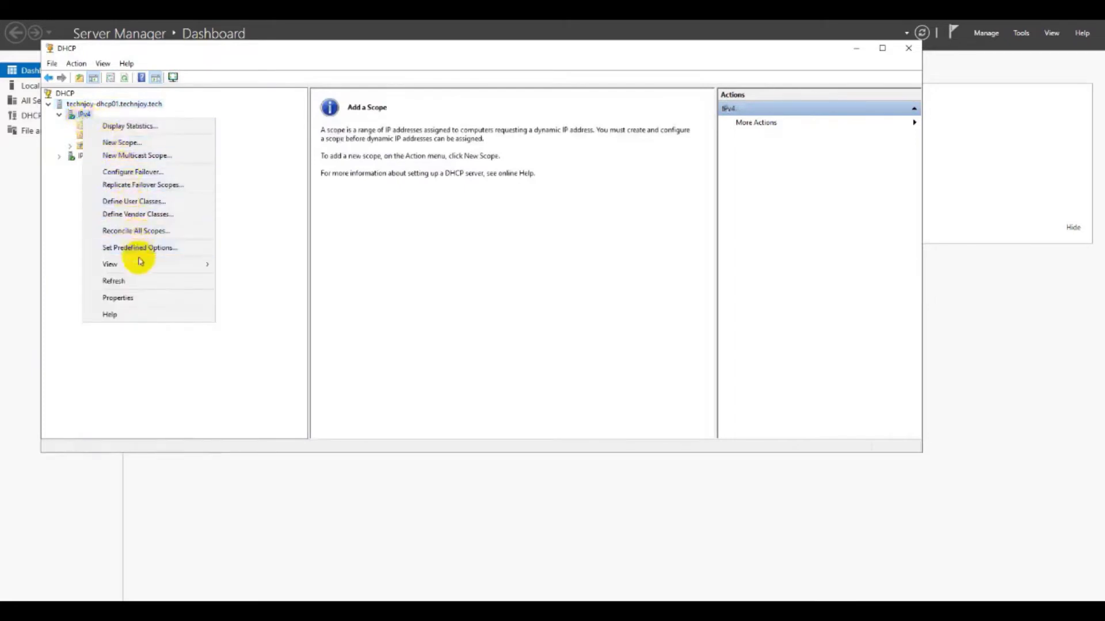
left_click(128, 142)
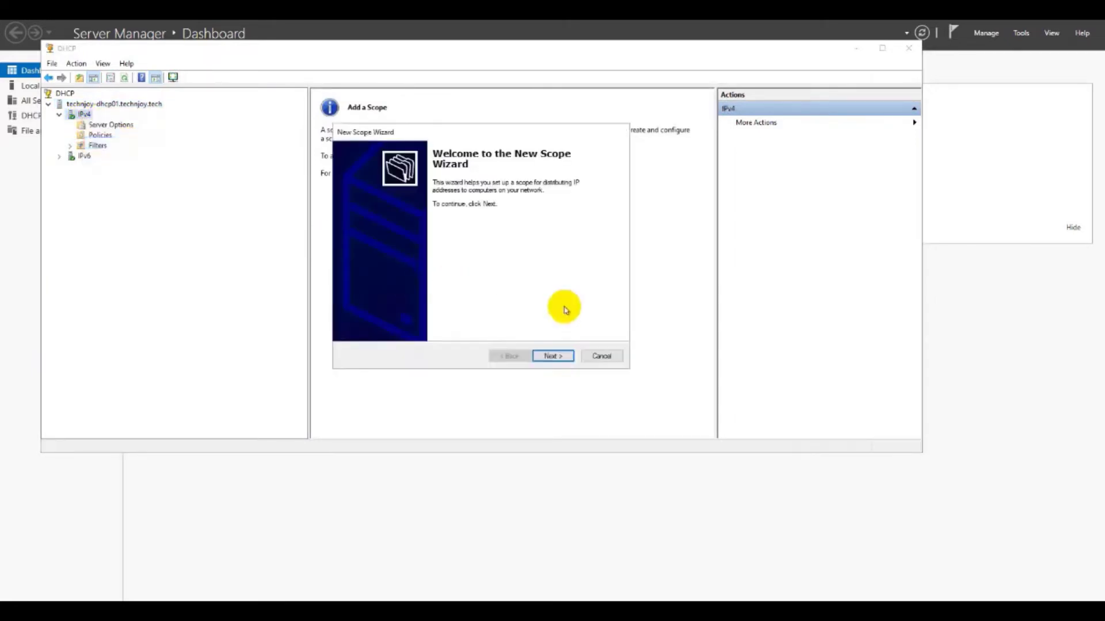
Step: Enter Tech-User-LAN-11/24 as the scope name
left_click(549, 356)
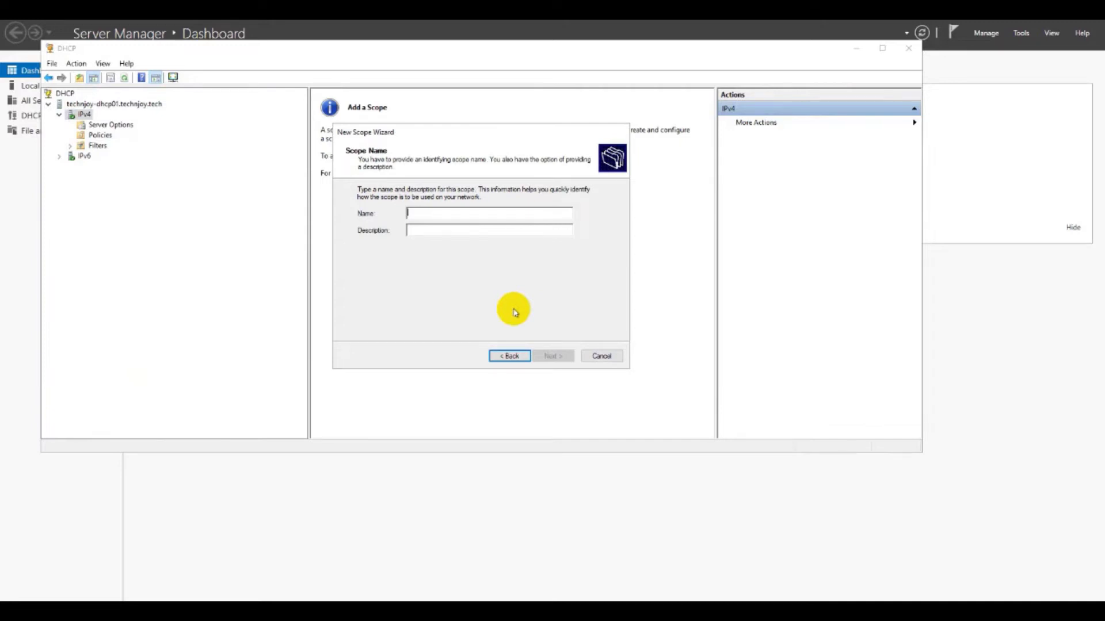
type("T")
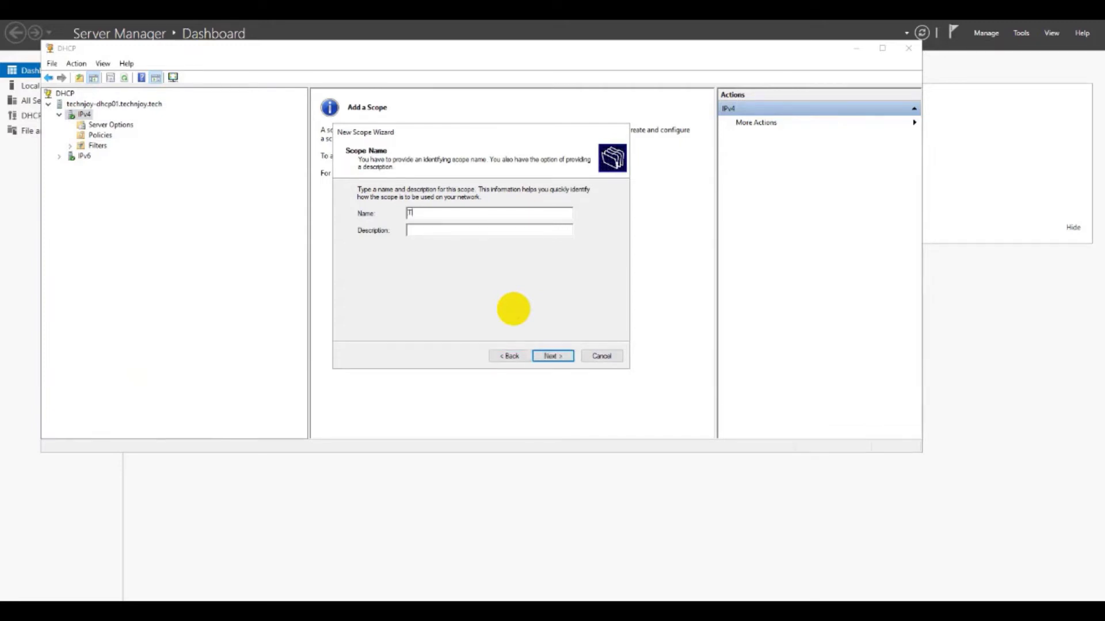
type("E")
key("BackSpace")
type("ech n")
key("BackSpace")
key("BackSpace")
type("-")
type("User")
type("-LAN")
type("-11/")
type("20")
key("BackSpace")
type("4")
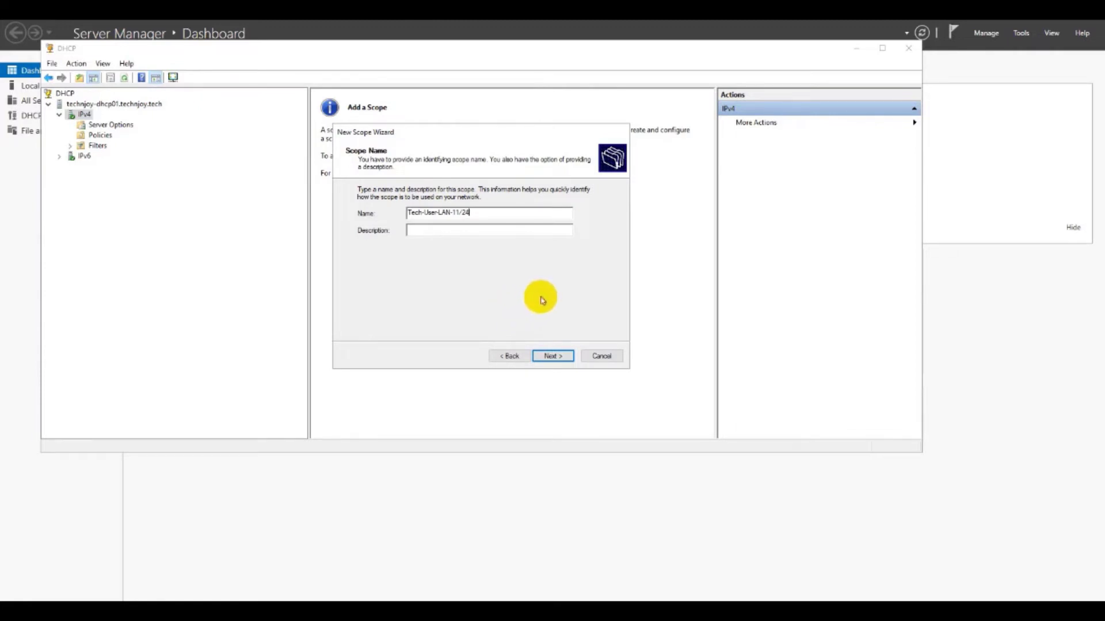
Step: Copy the scope name into the Description field and continue
double_click(477, 213)
key("ctrl+c")
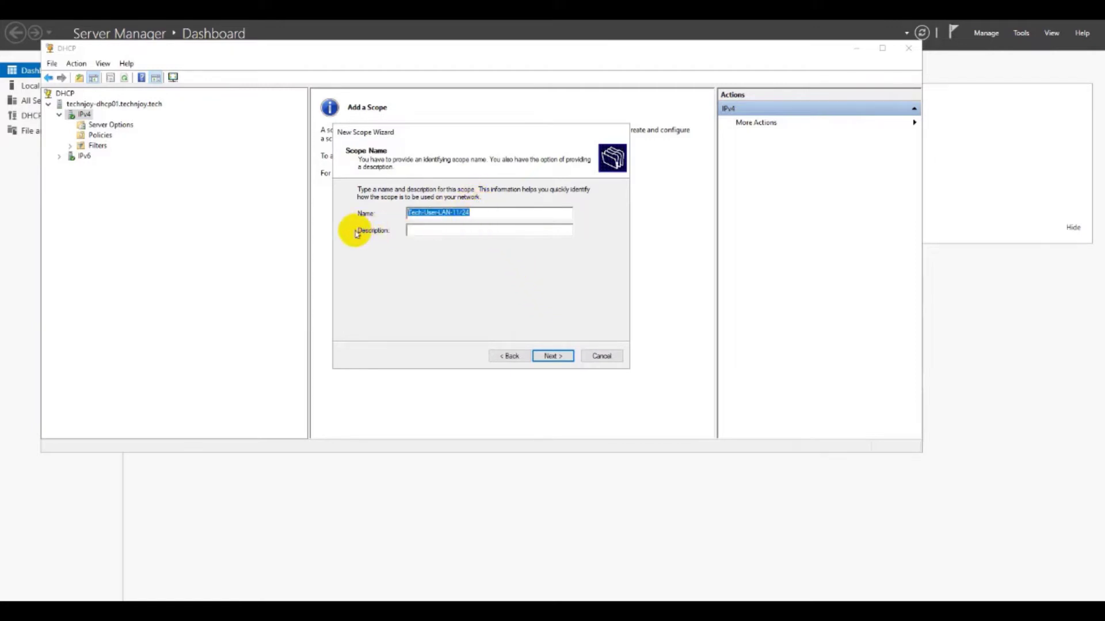
left_click(414, 231)
key("ctrl+v")
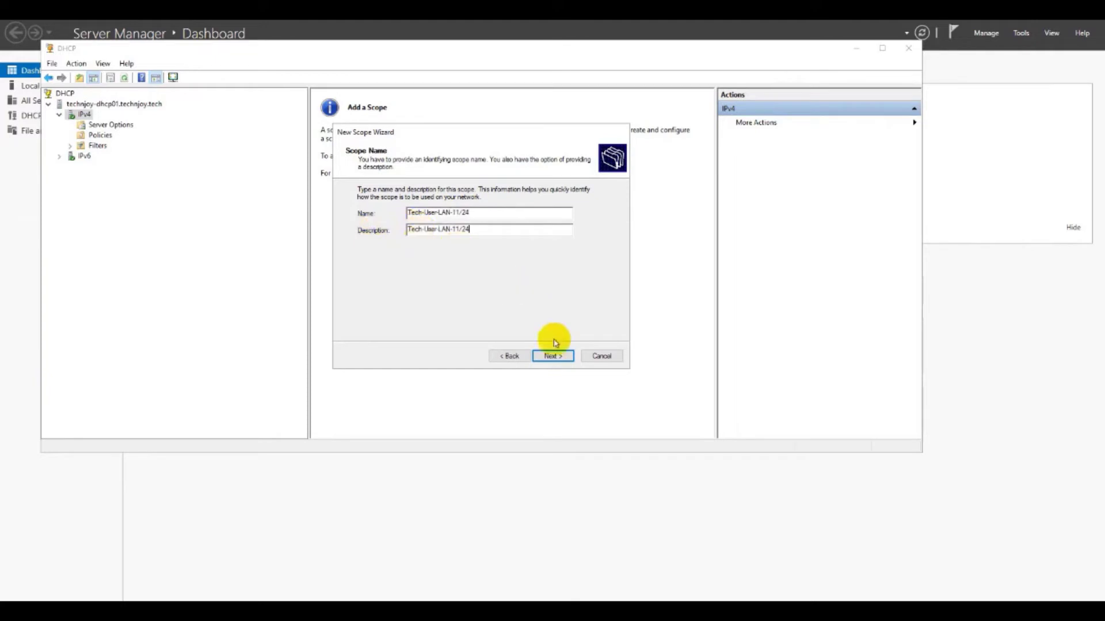
left_click(553, 356)
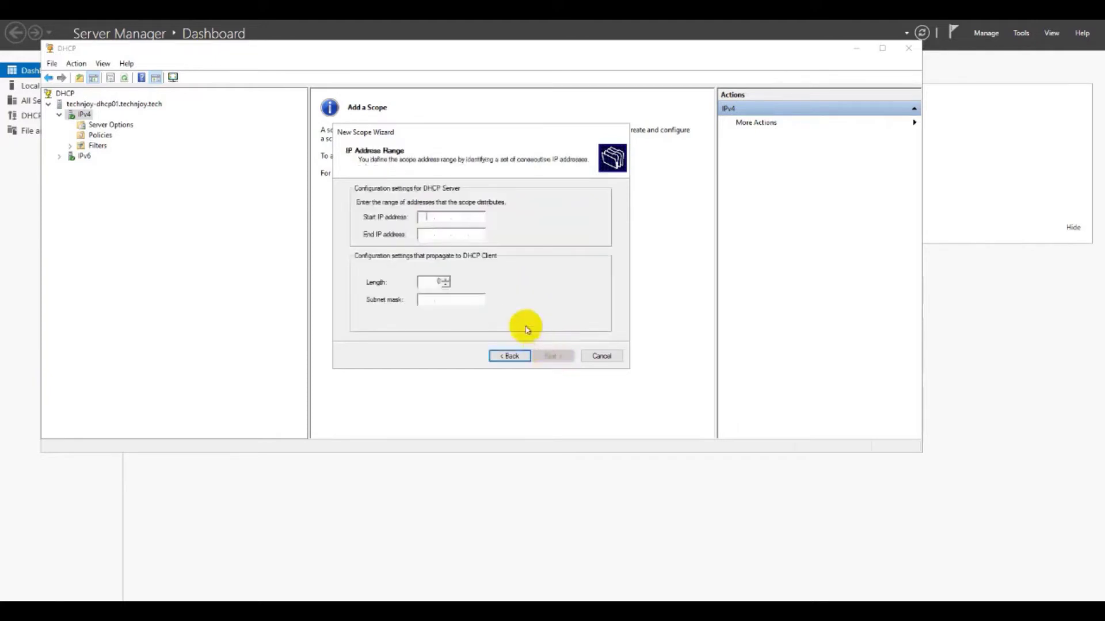
Step: Set the range 10.100.180.21 to 10.100.180.221 with prefix length 24 and continue
type("2")
type("100 . ")
type("18")
type("0 . 21")
left_click(421, 237)
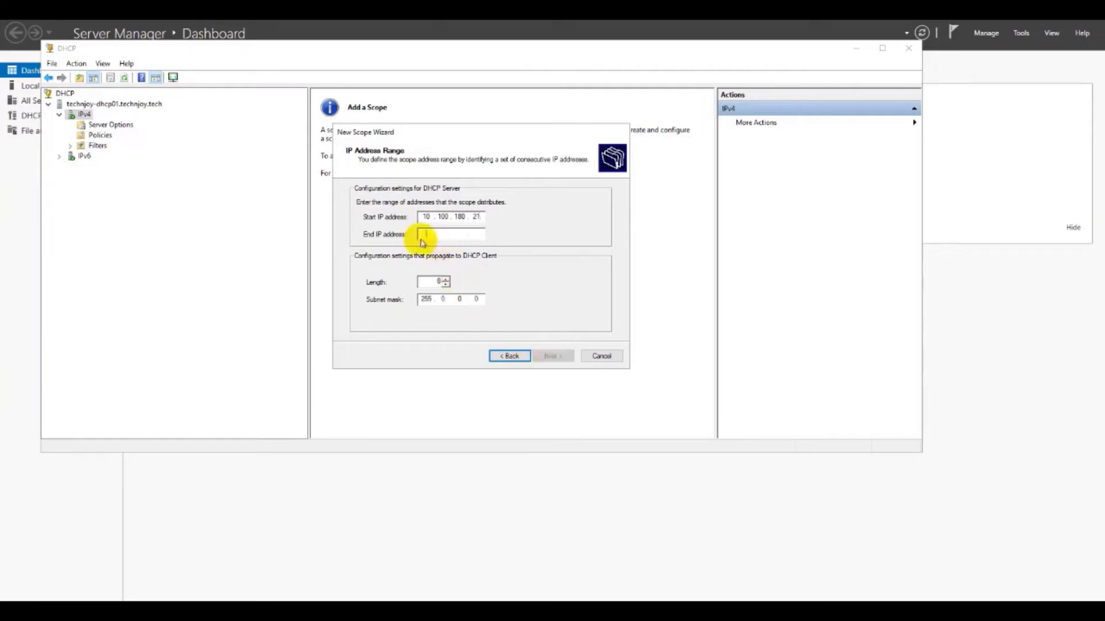
type("10.10")
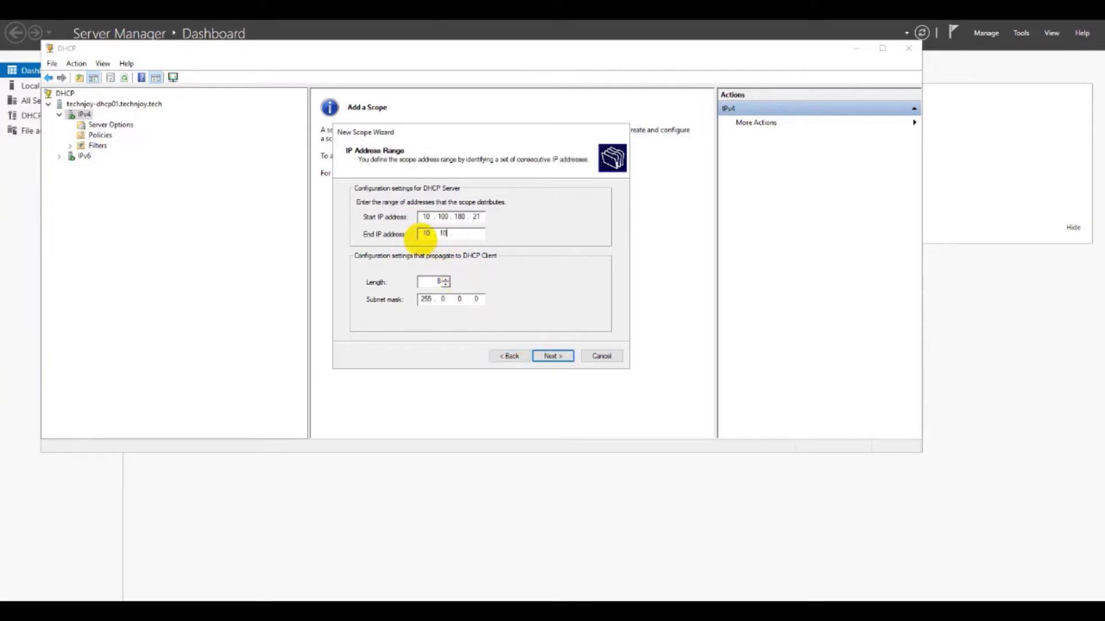
type("0.180.221")
double_click(435, 280)
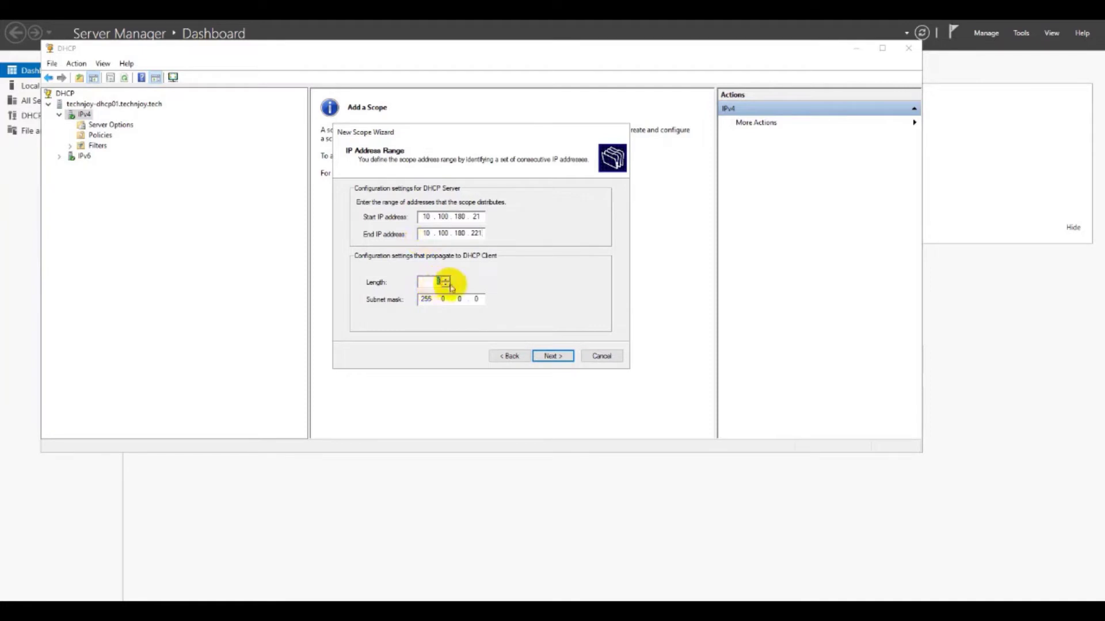
type("24")
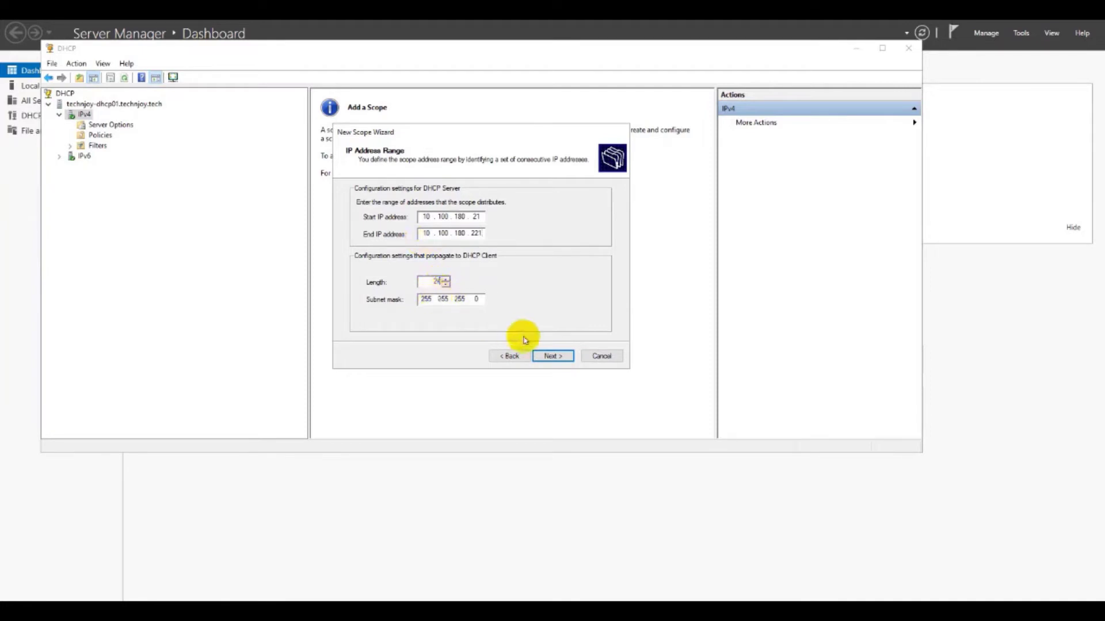
left_click(553, 356)
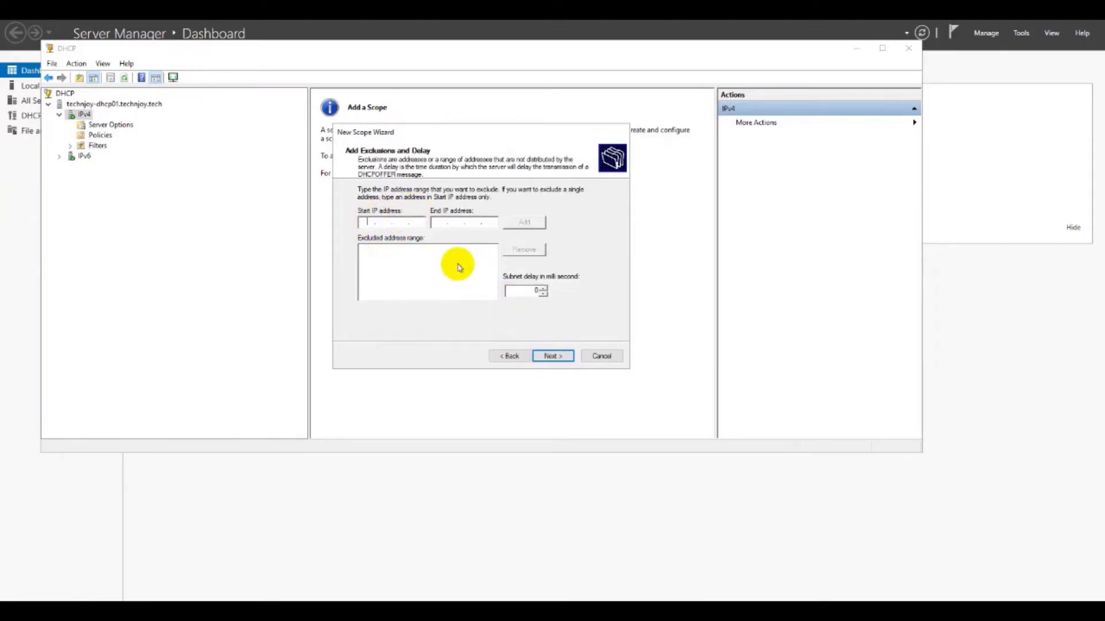
Step: Skip exclusions and set the lease duration to 1
left_click(551, 357)
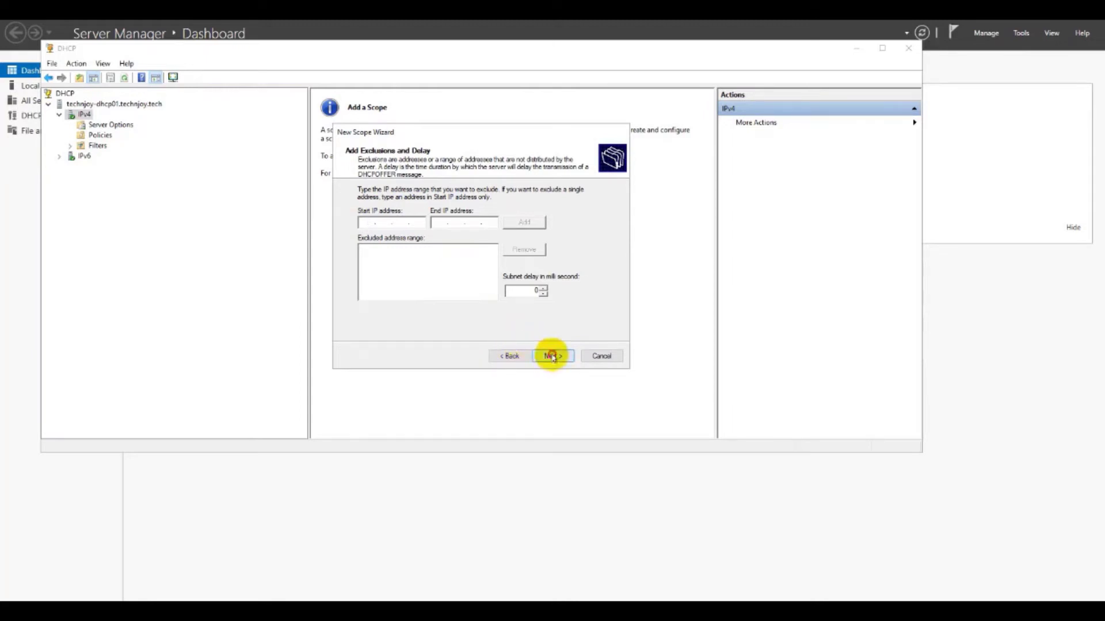
left_click(494, 357)
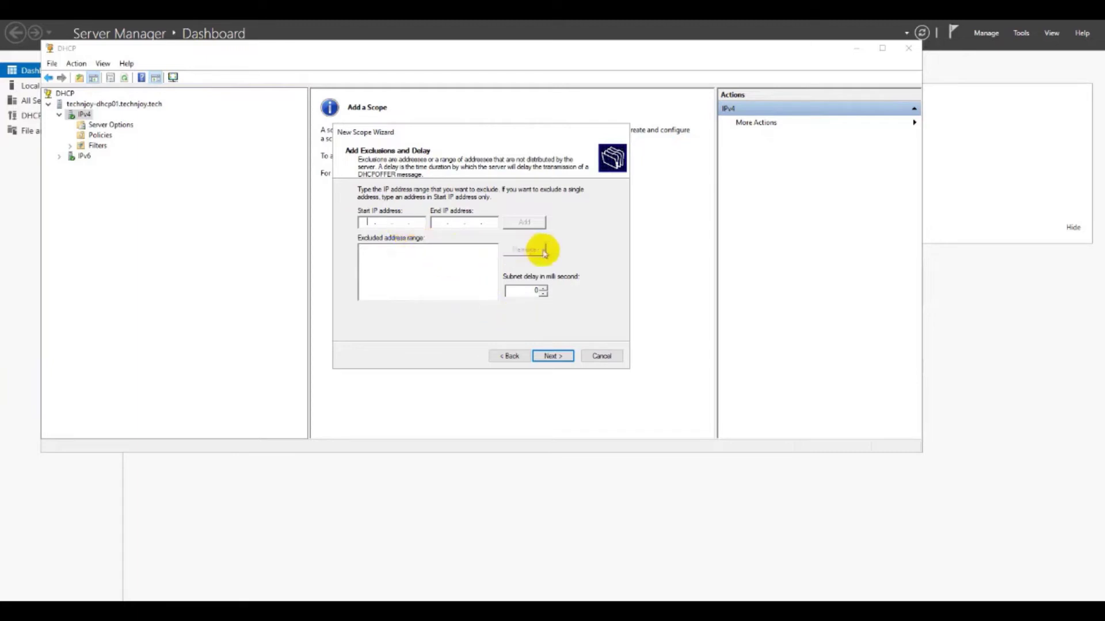
left_click(553, 357)
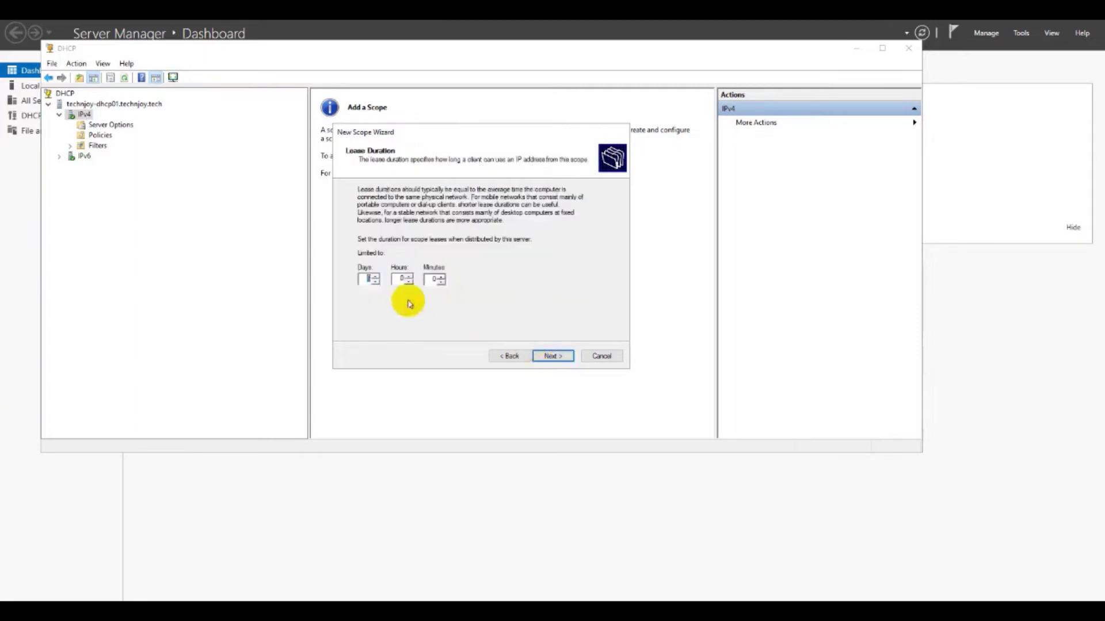
type("1")
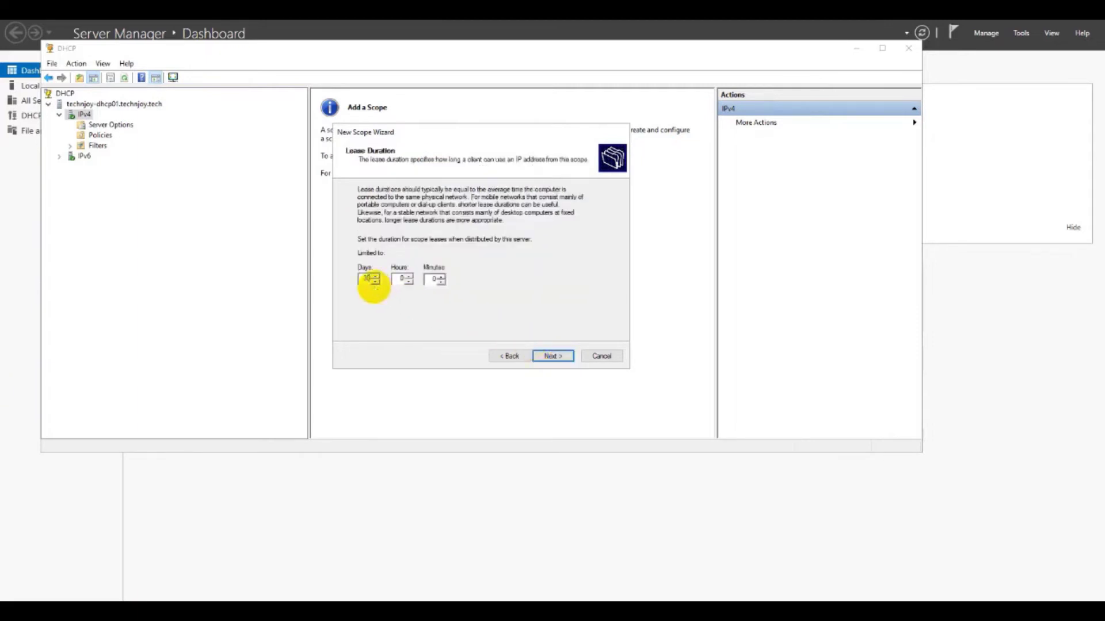
left_click(550, 355)
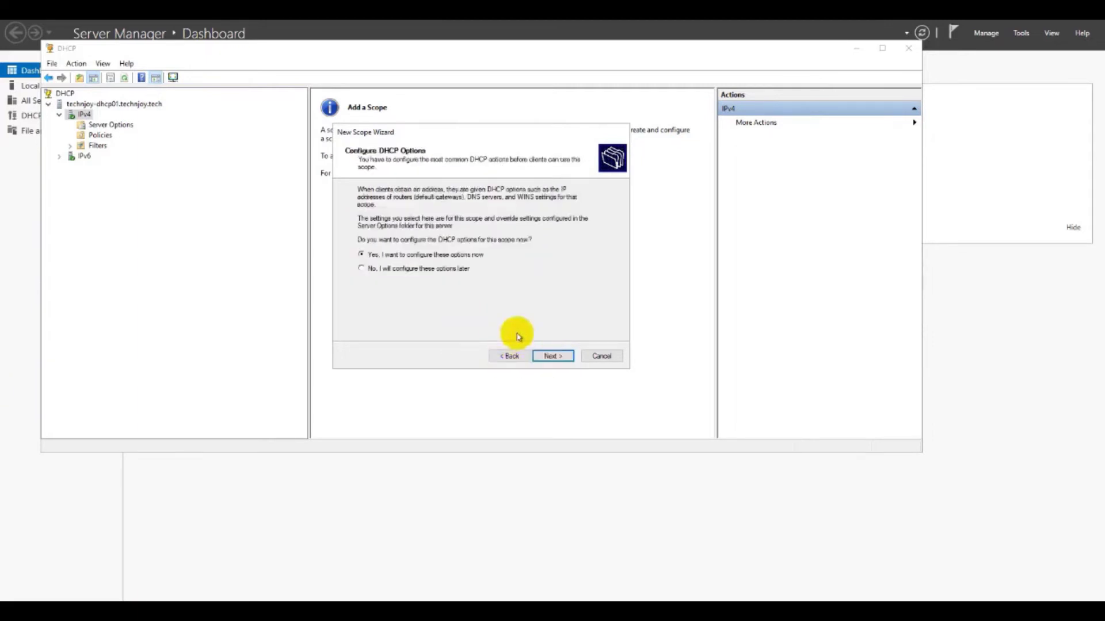
Step: Add 10.100.180.254 as the scope's default gateway
left_click(553, 355)
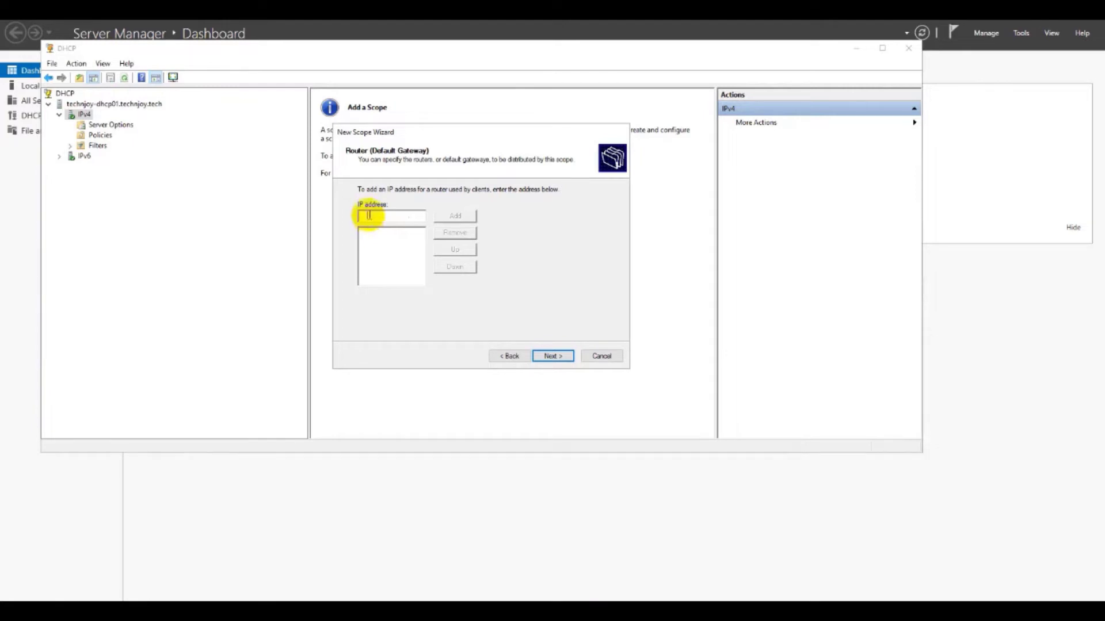
type("10.100.180.254")
left_click(450, 217)
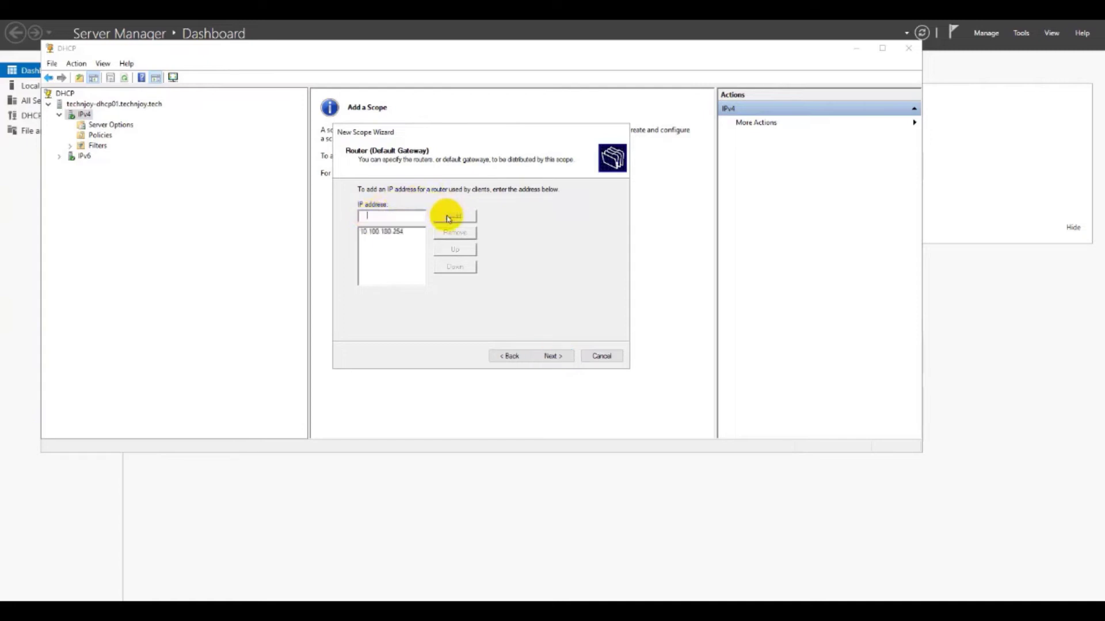
left_click(554, 356)
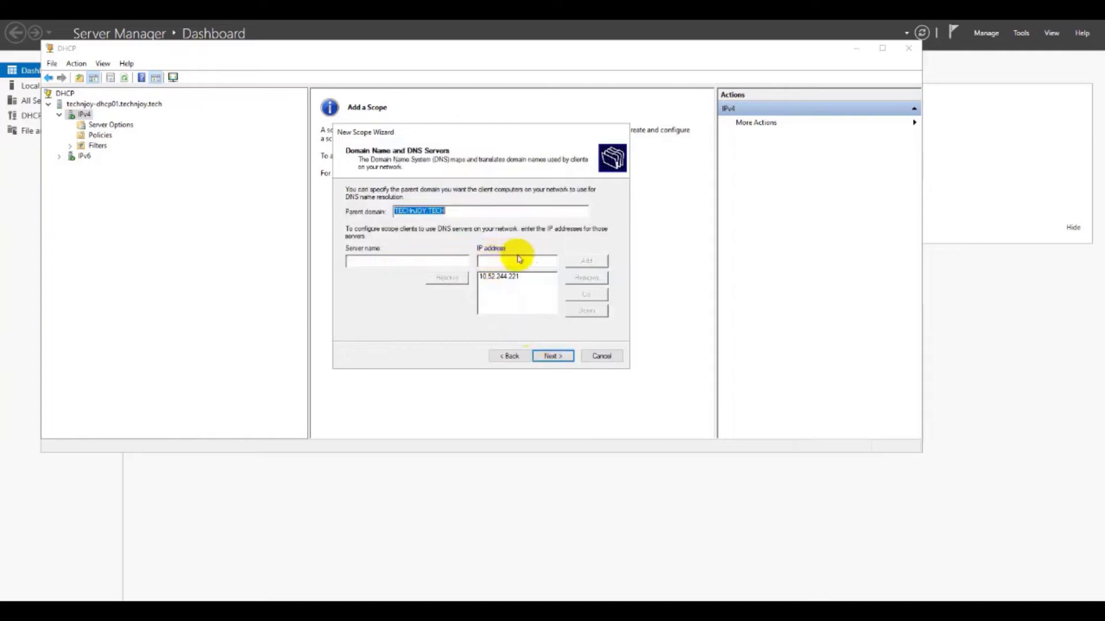
Step: Accept the DNS settings, skip WINS, activate the scope now and finish
left_click_drag(476, 211, 395, 211)
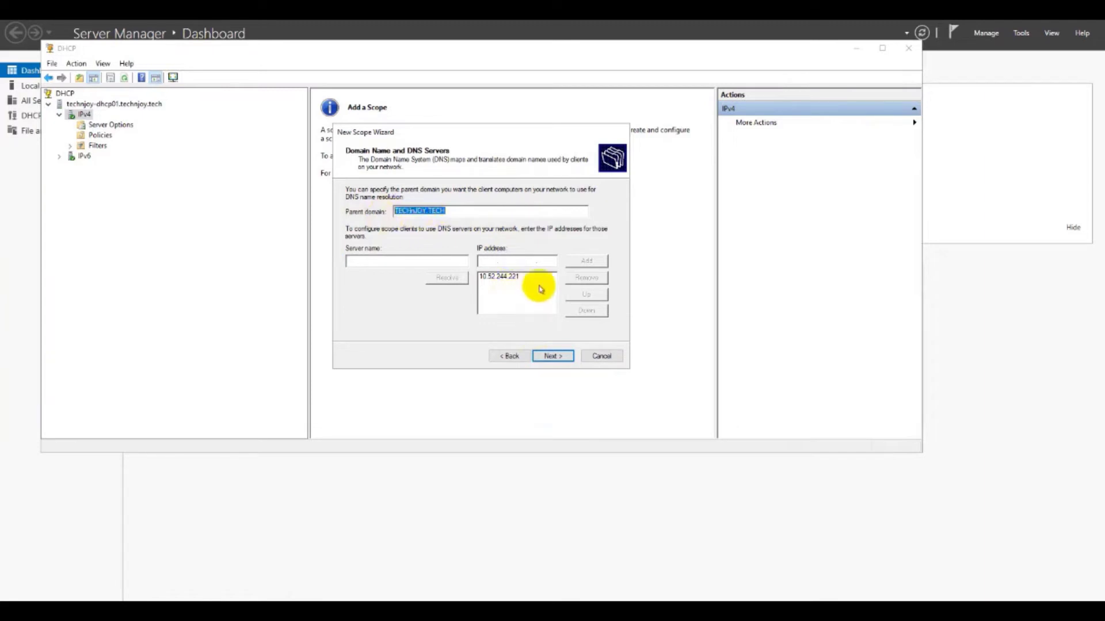
left_click(556, 358)
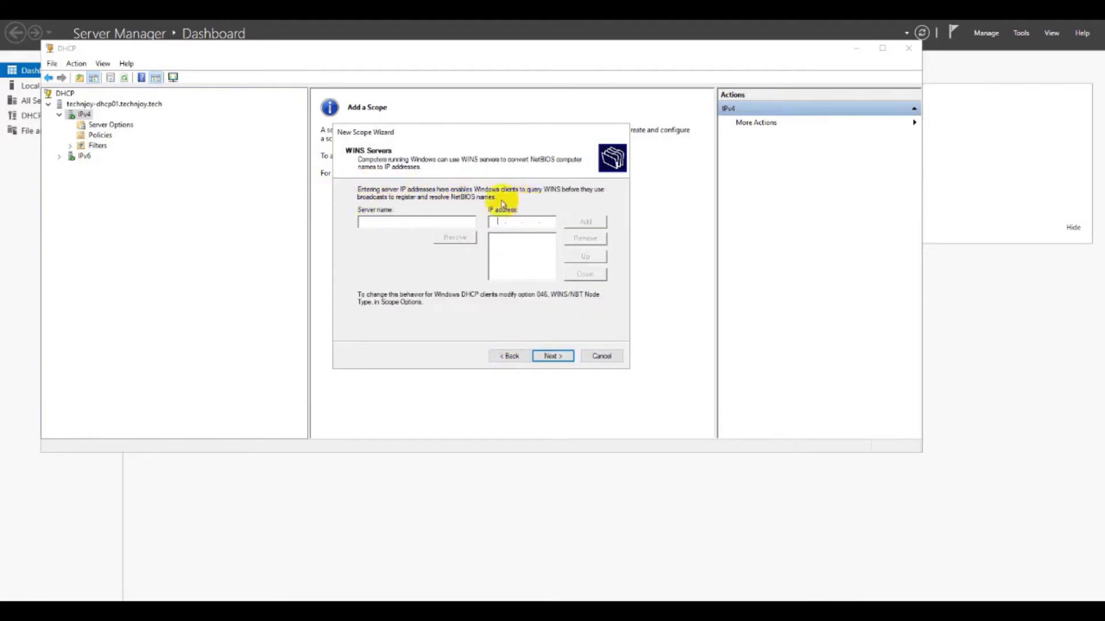
left_click(555, 357)
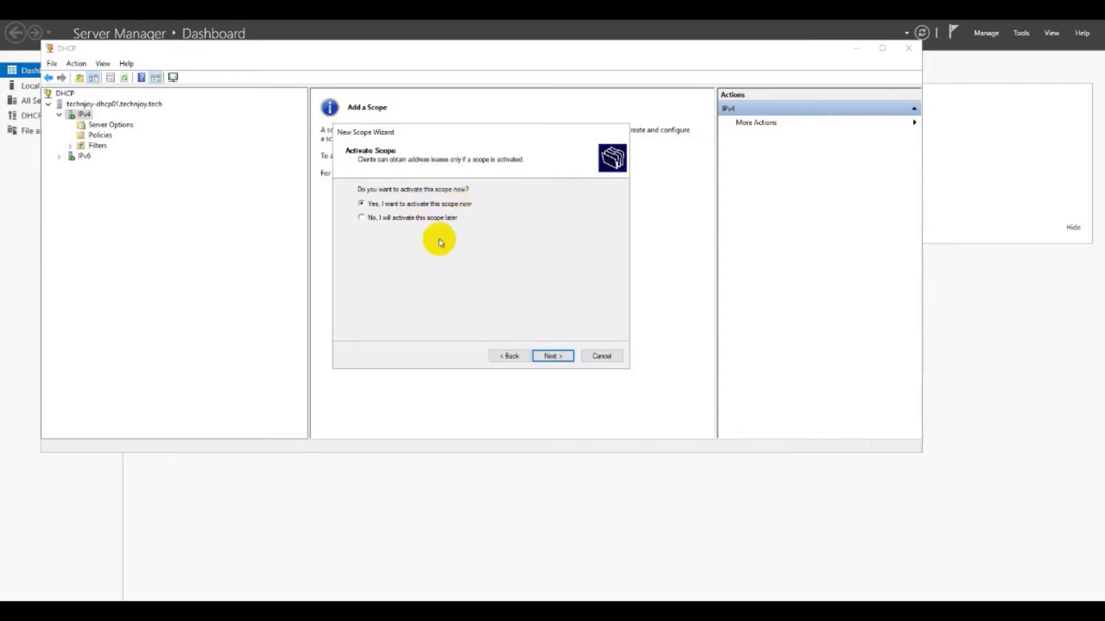
left_click(549, 356)
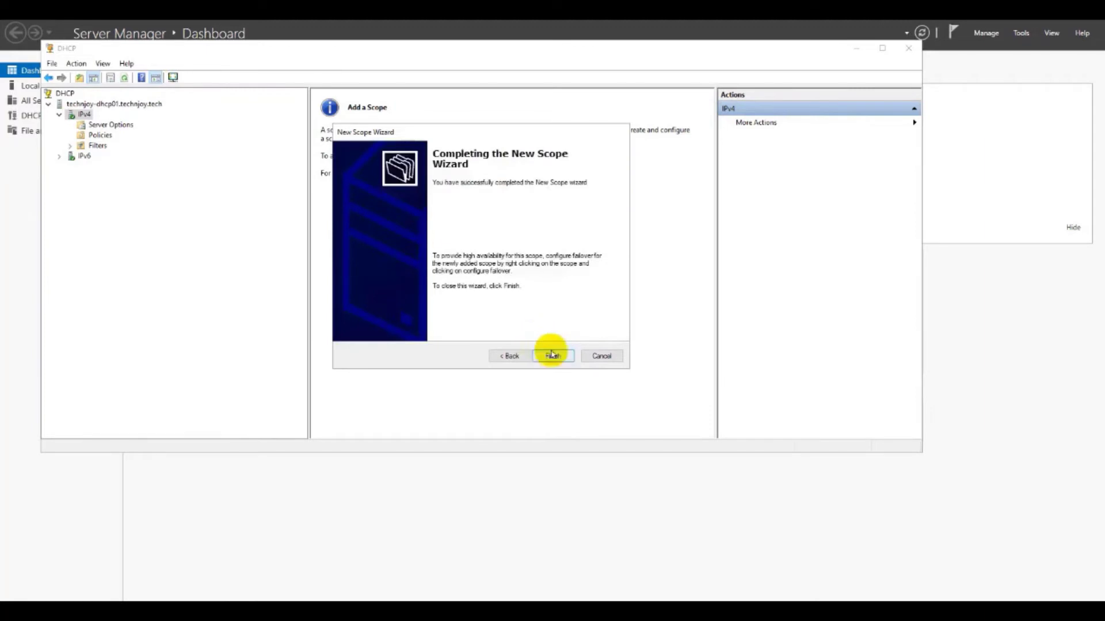
left_click(552, 355)
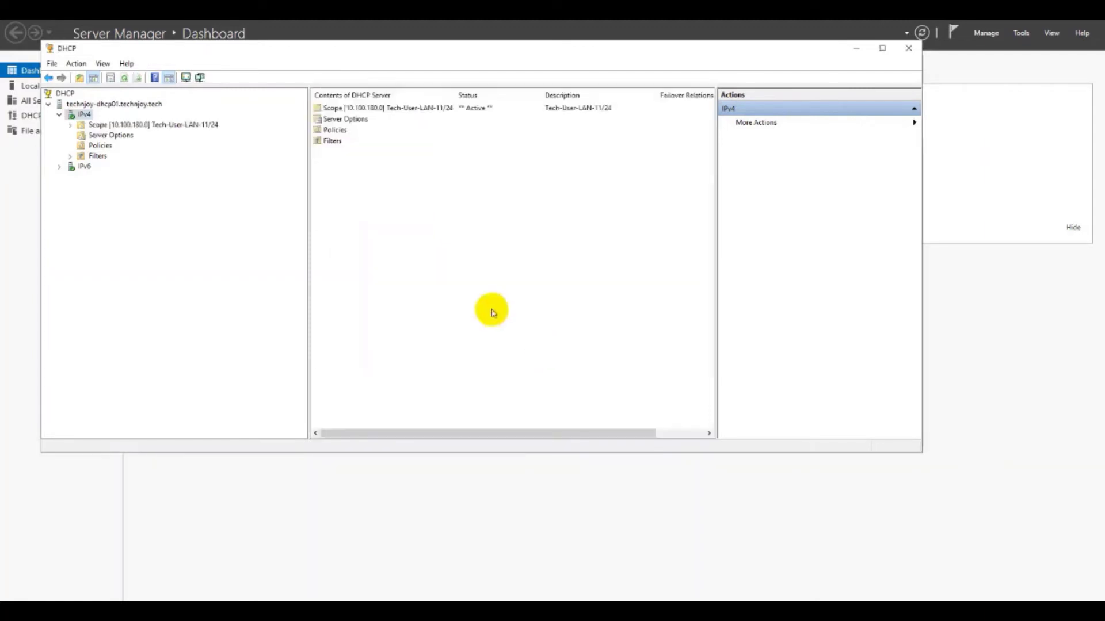
Step: Expand the scope and inspect its Address Leases, Scope Options and Reservations
double_click(144, 125)
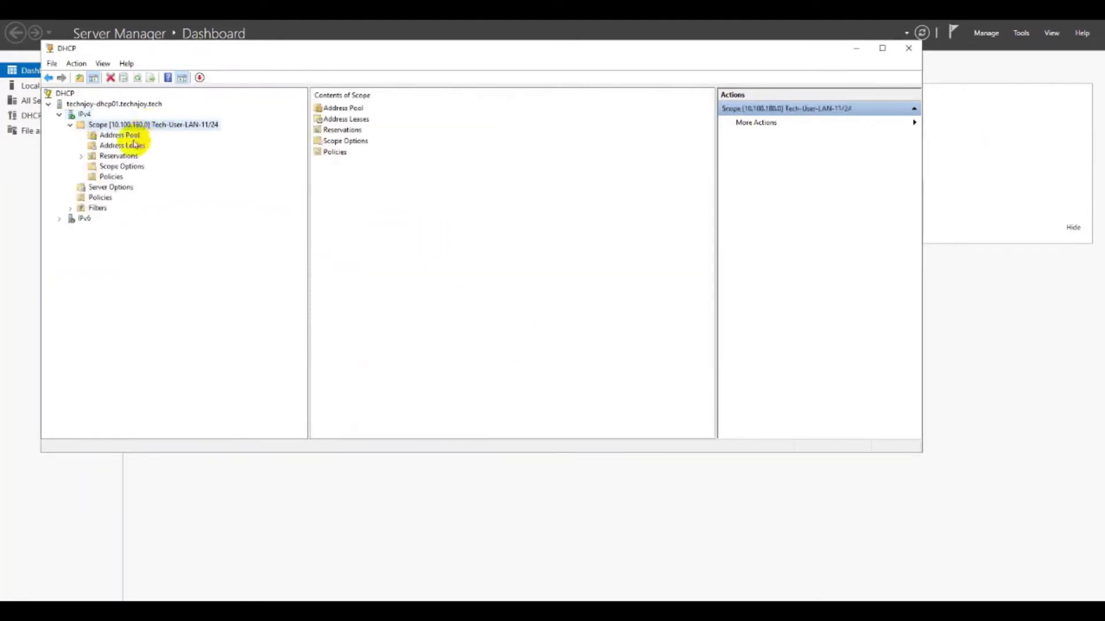
left_click(132, 146)
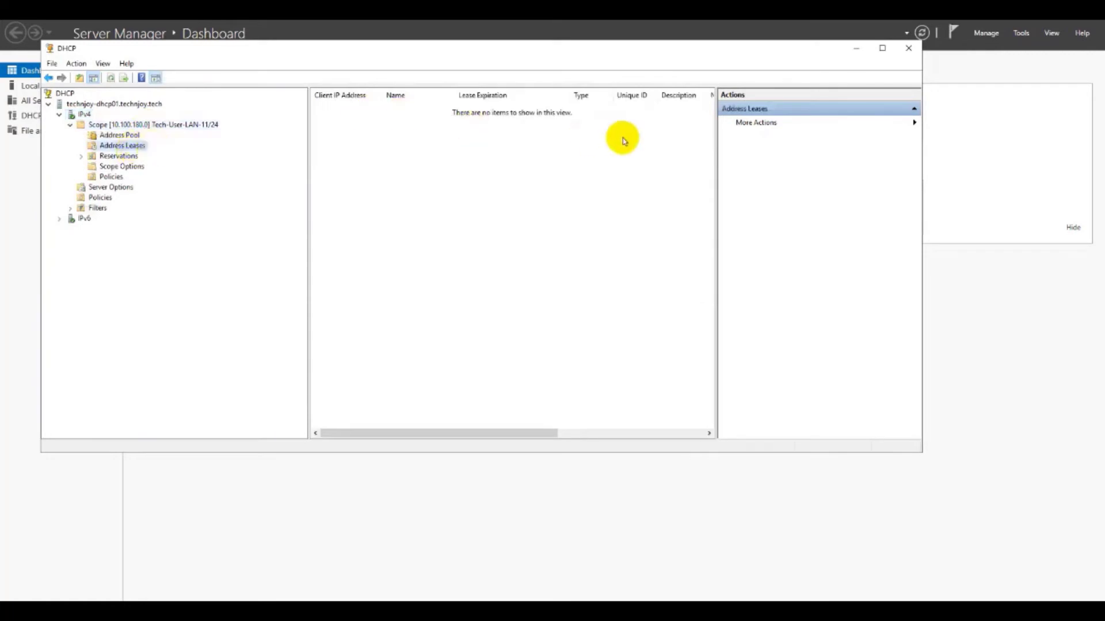
left_click(121, 166)
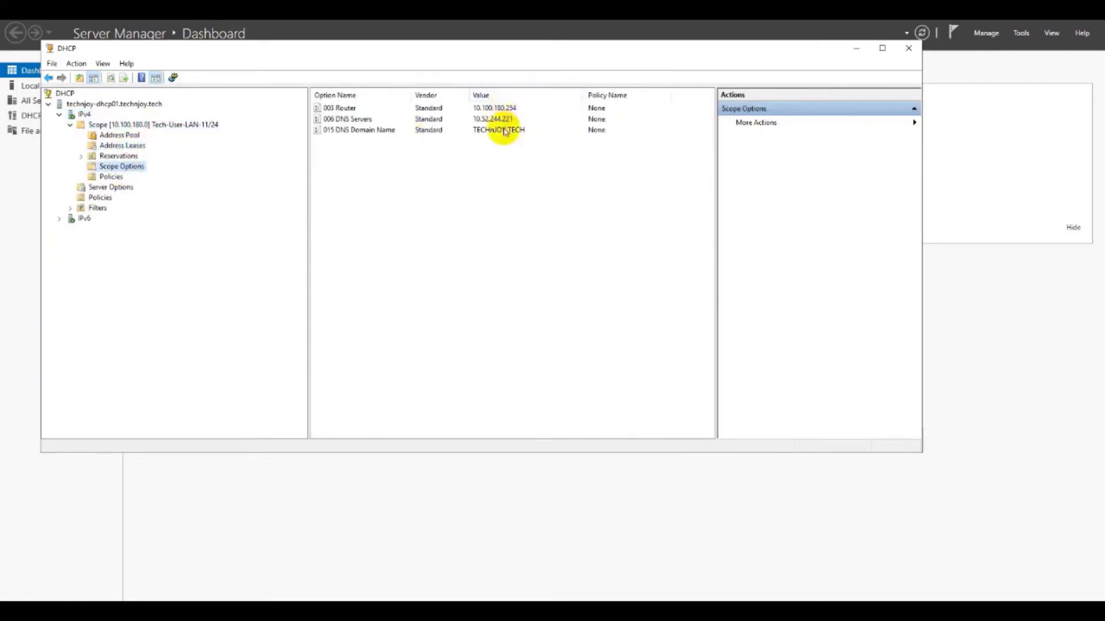
left_click(118, 156)
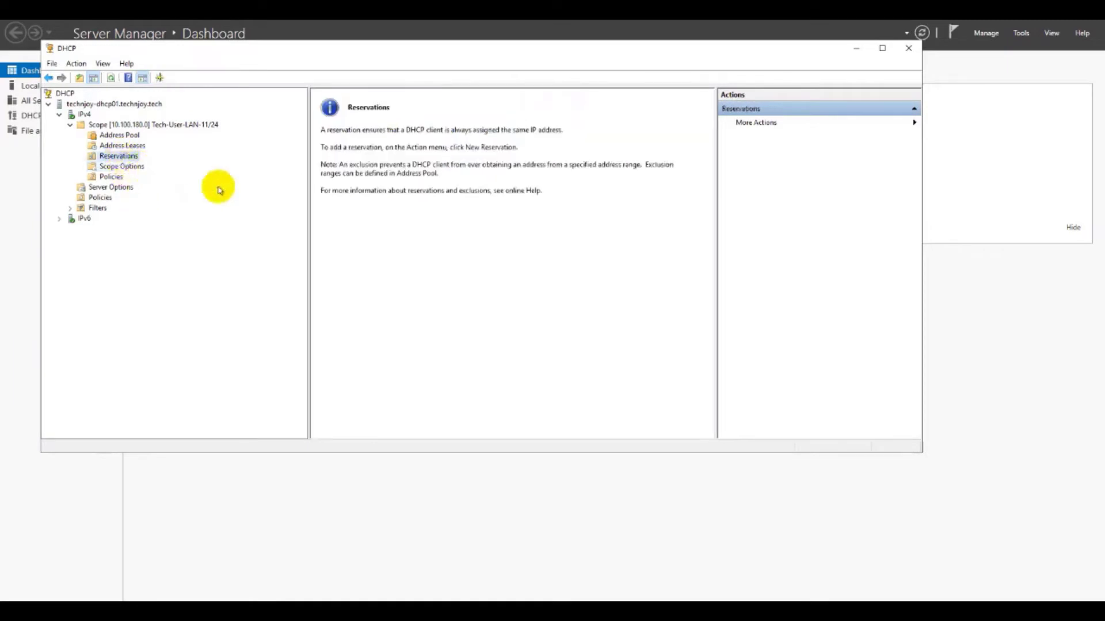
left_click(882, 48)
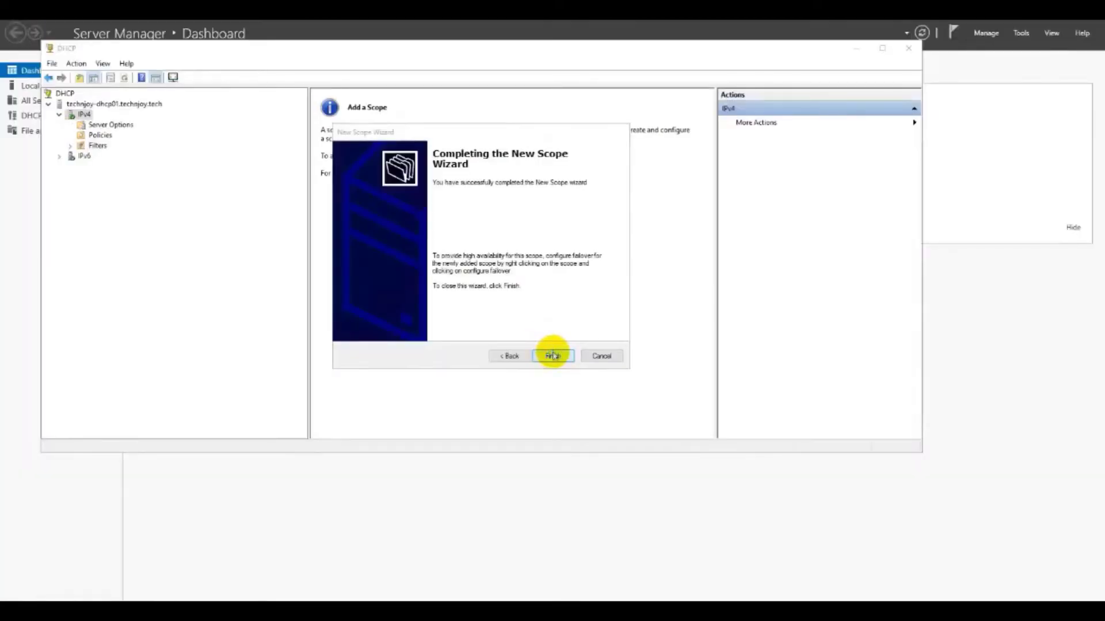
left_click(553, 354)
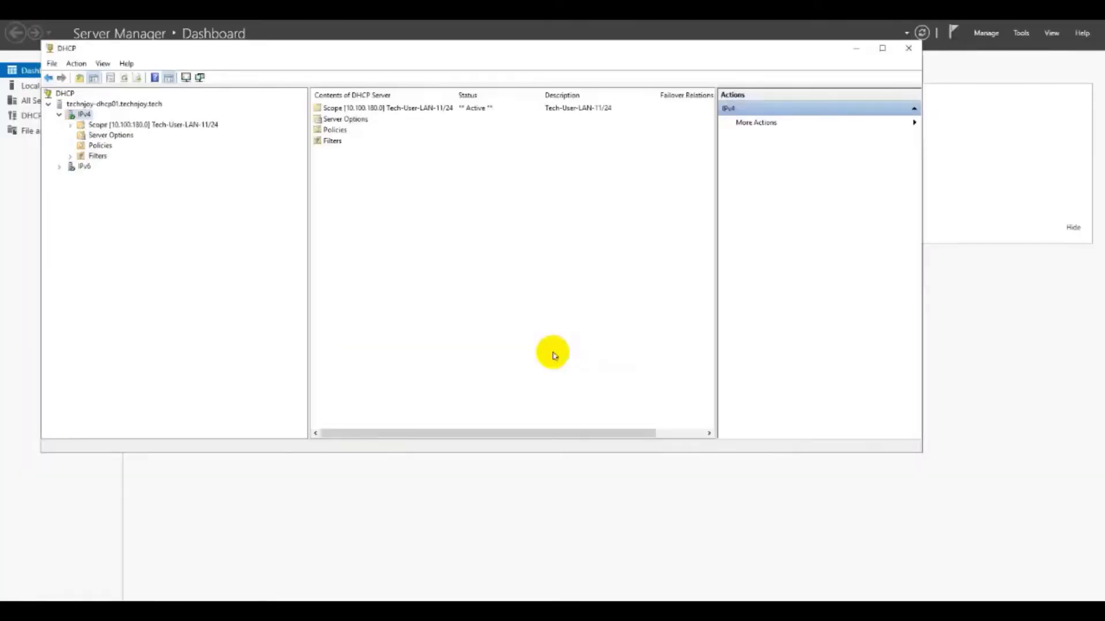
Step: Review the leases, options and reservations again with the DHCP window maximized
double_click(147, 126)
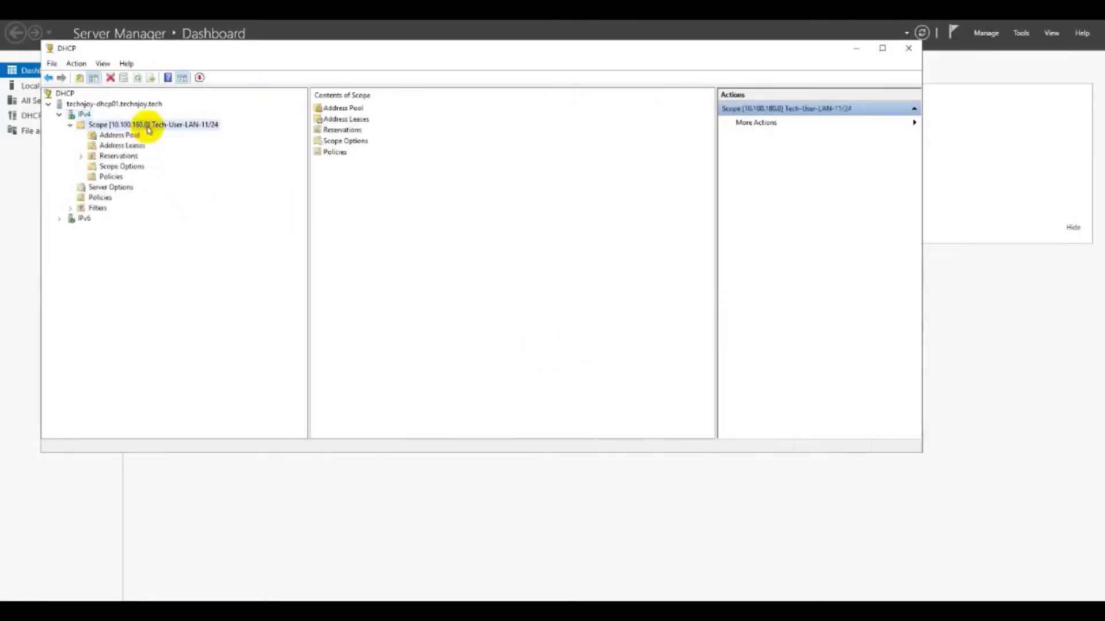
left_click(134, 146)
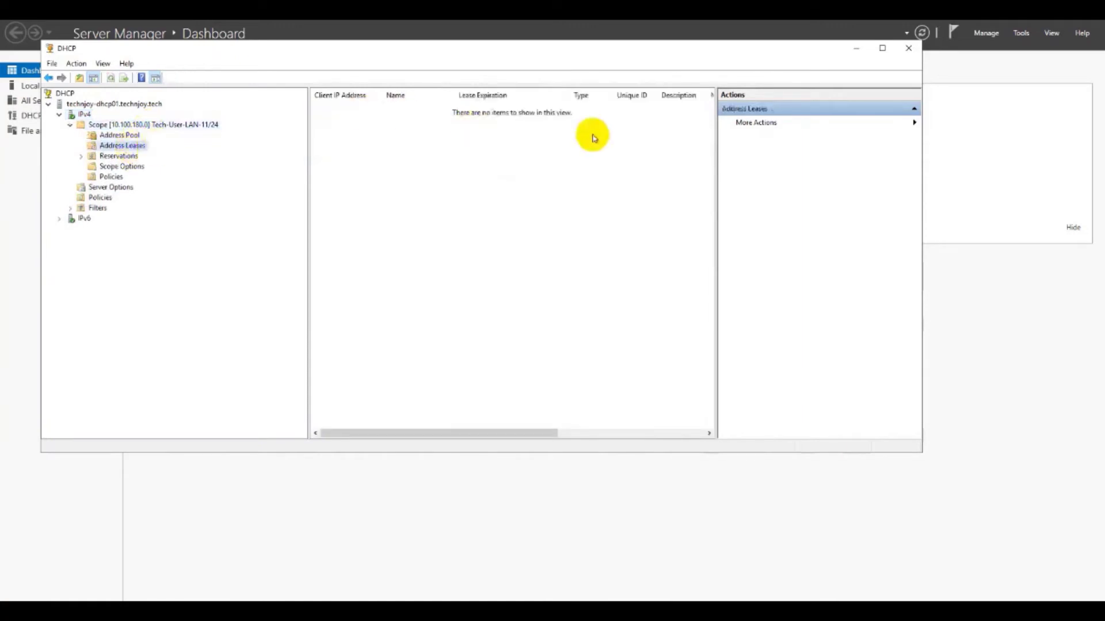
left_click(125, 168)
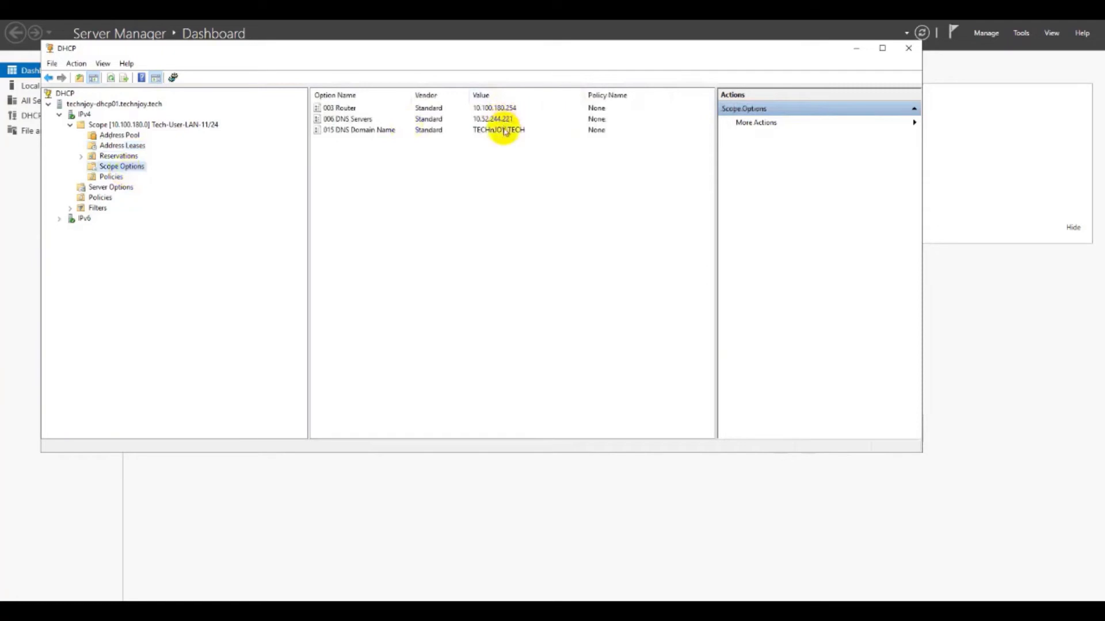
left_click(119, 156)
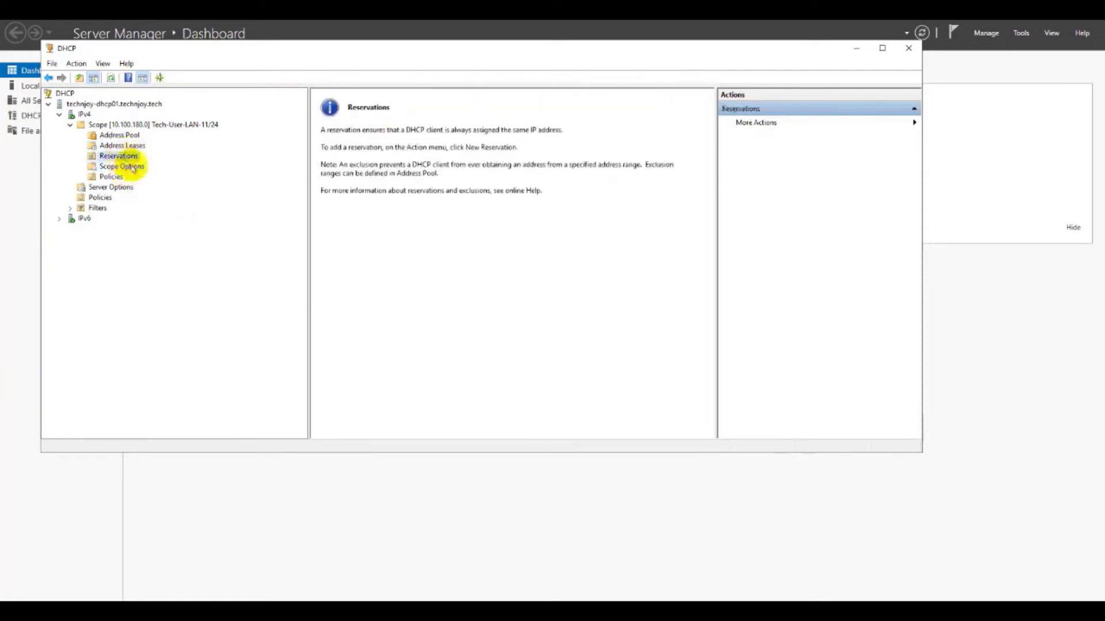
left_click(882, 48)
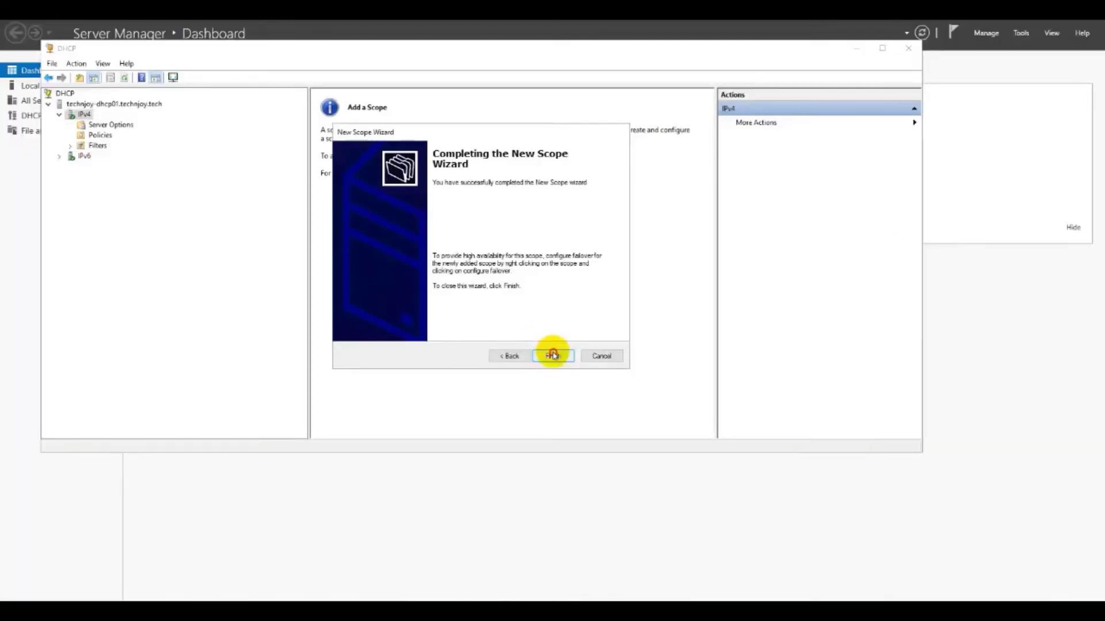
left_click(552, 353)
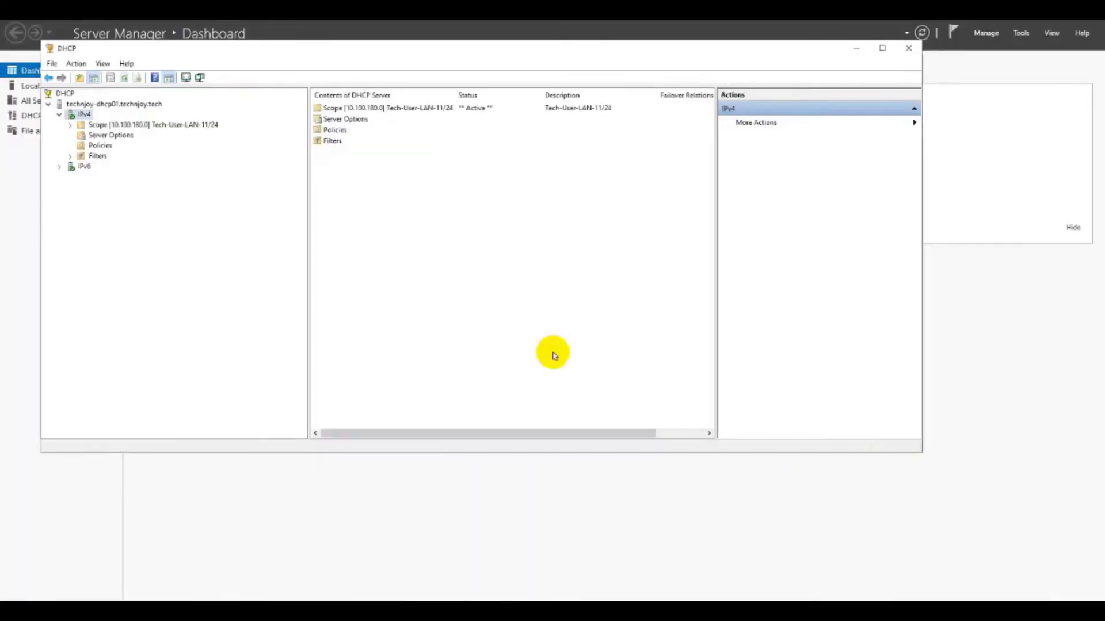
Step: Re-expand the scope and end on its Reservations page in a full-screen window
double_click(148, 125)
left_click(122, 145)
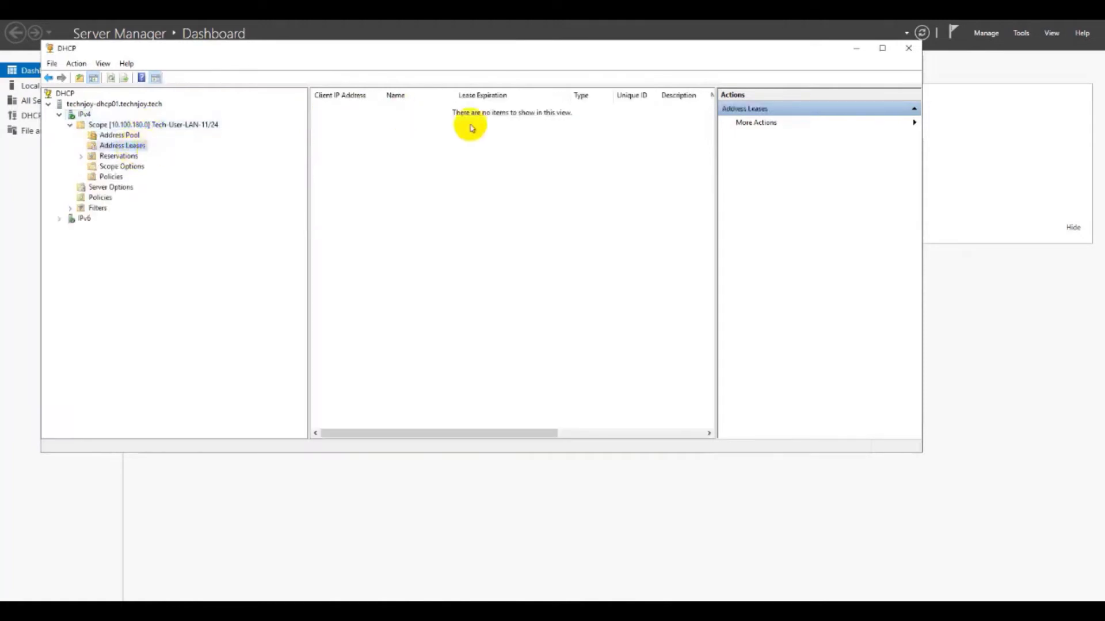
left_click(122, 167)
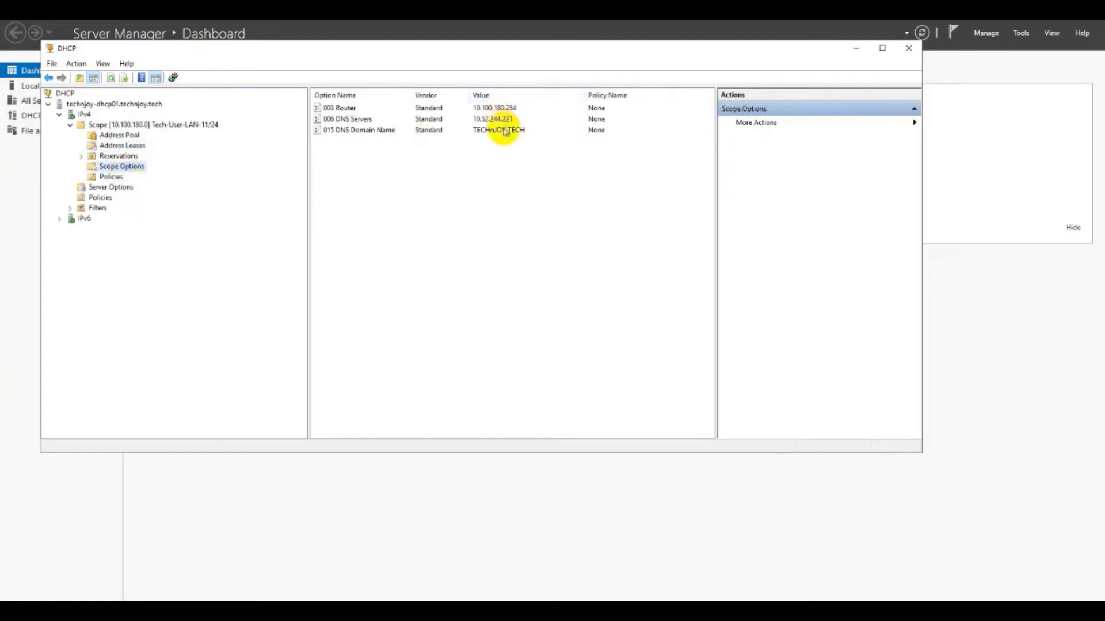
left_click(119, 156)
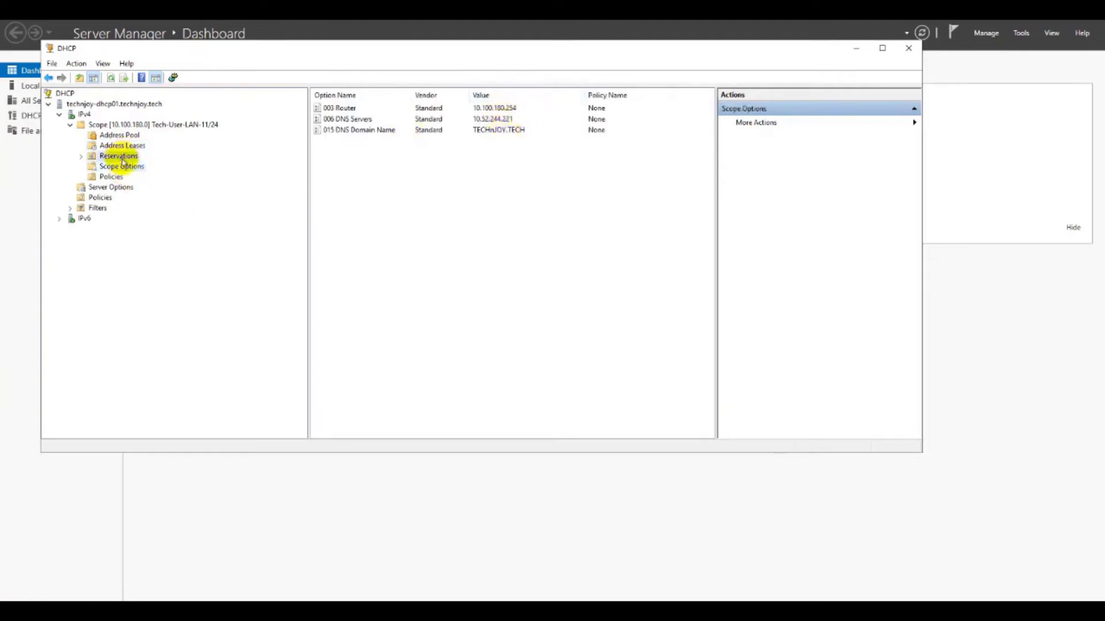
left_click(882, 48)
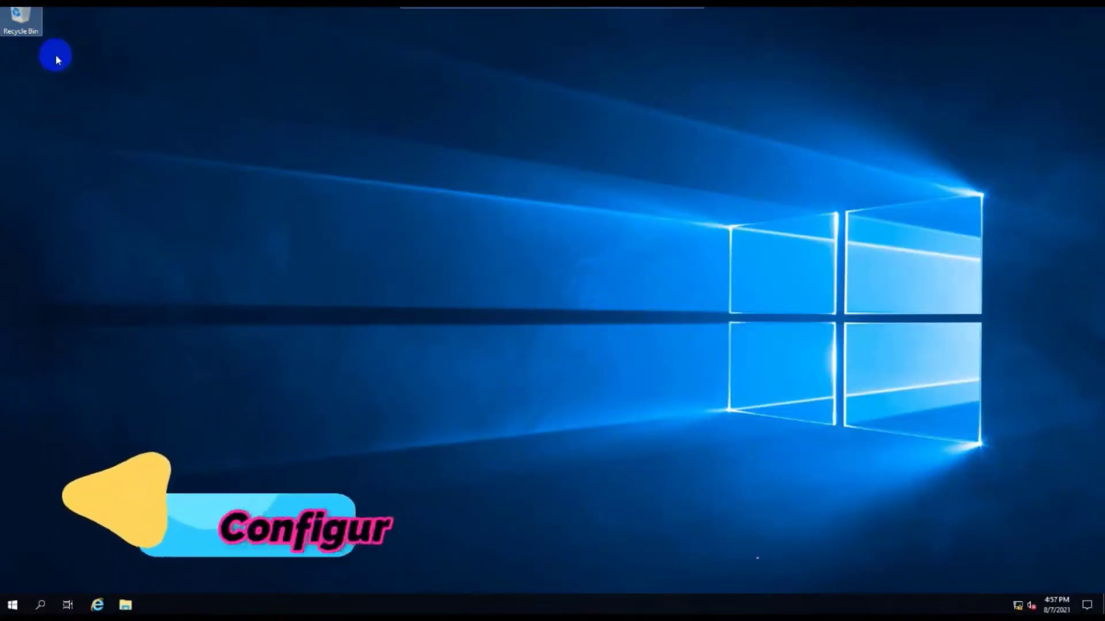
Step: Relaunch Server Manager from the Start menu
left_click_drag(36, 39, 40, 141)
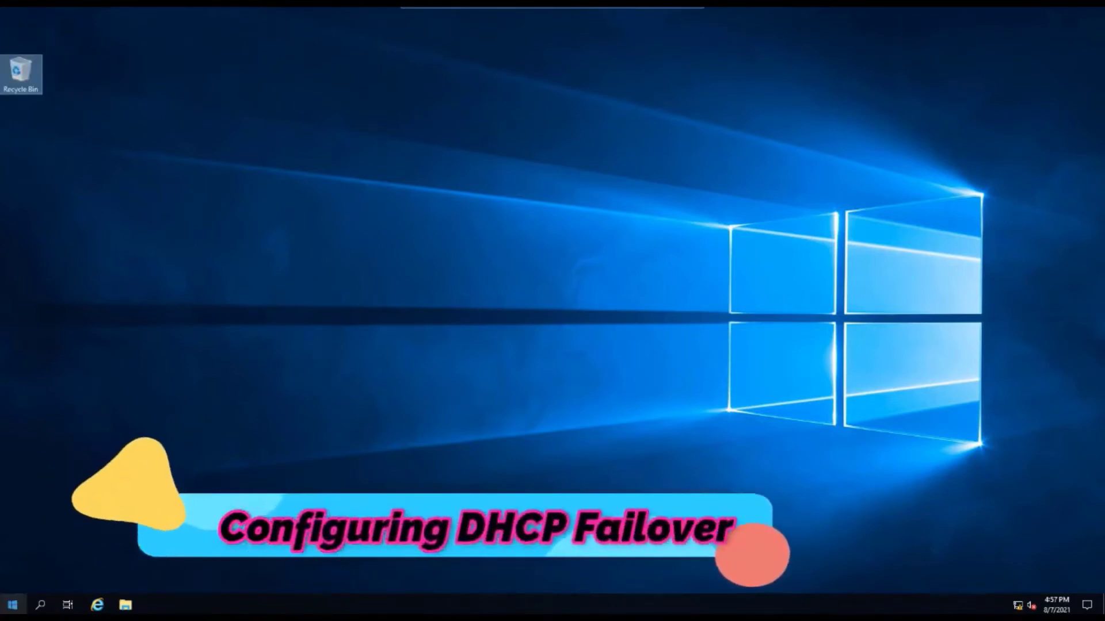
left_click(13, 605)
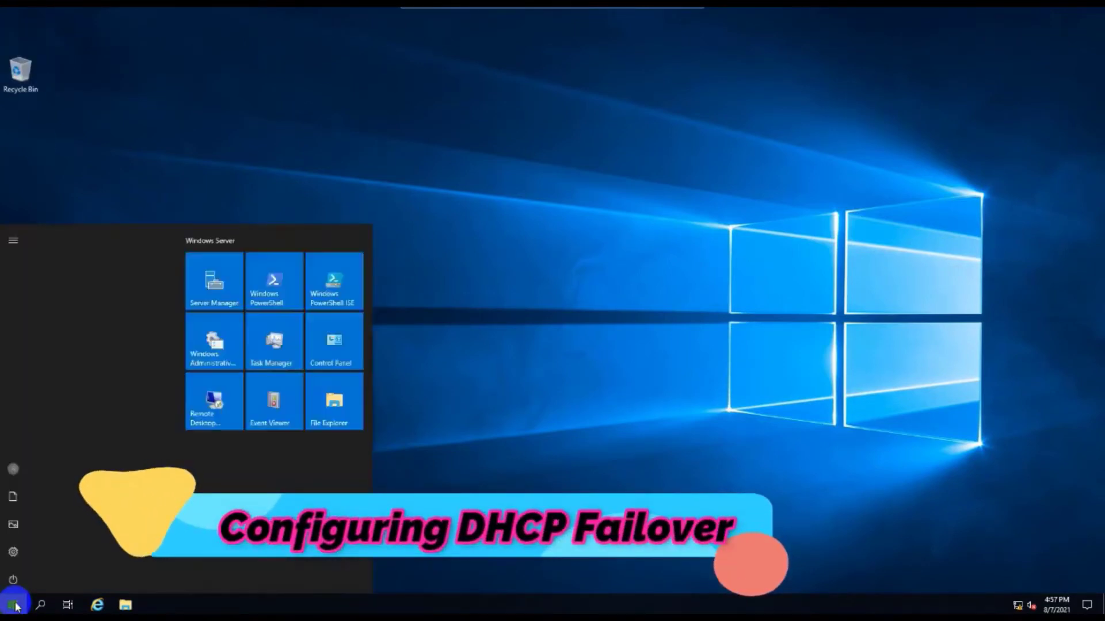
left_click(227, 265)
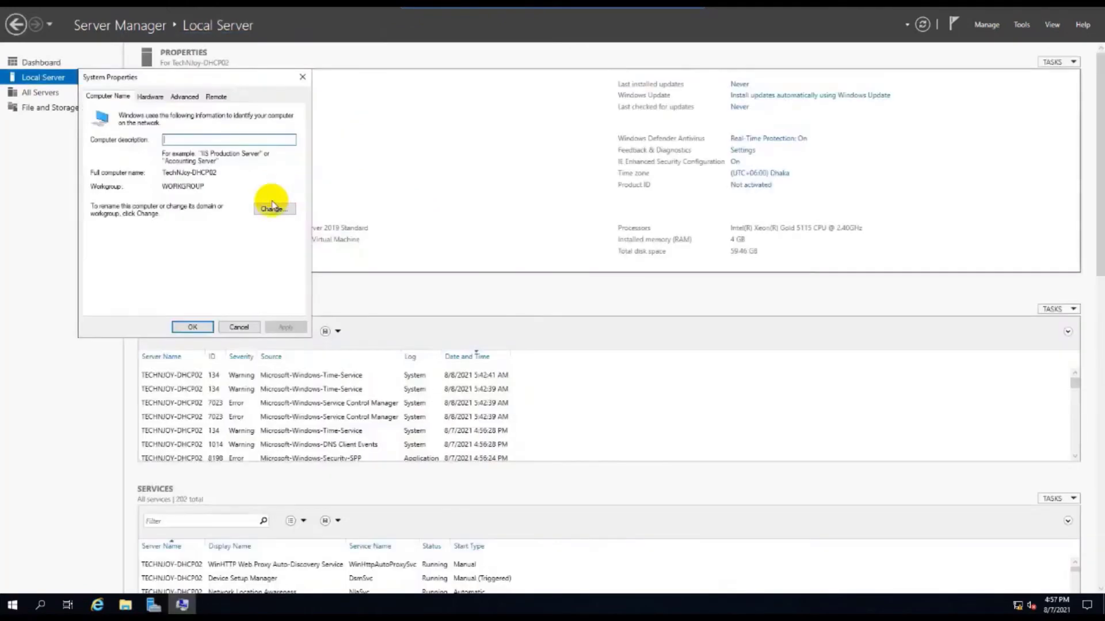
Step: Make TechNJoy-DHCP02 a member of domain technjoy.tech, retrying after the domain controller error
left_click(272, 208)
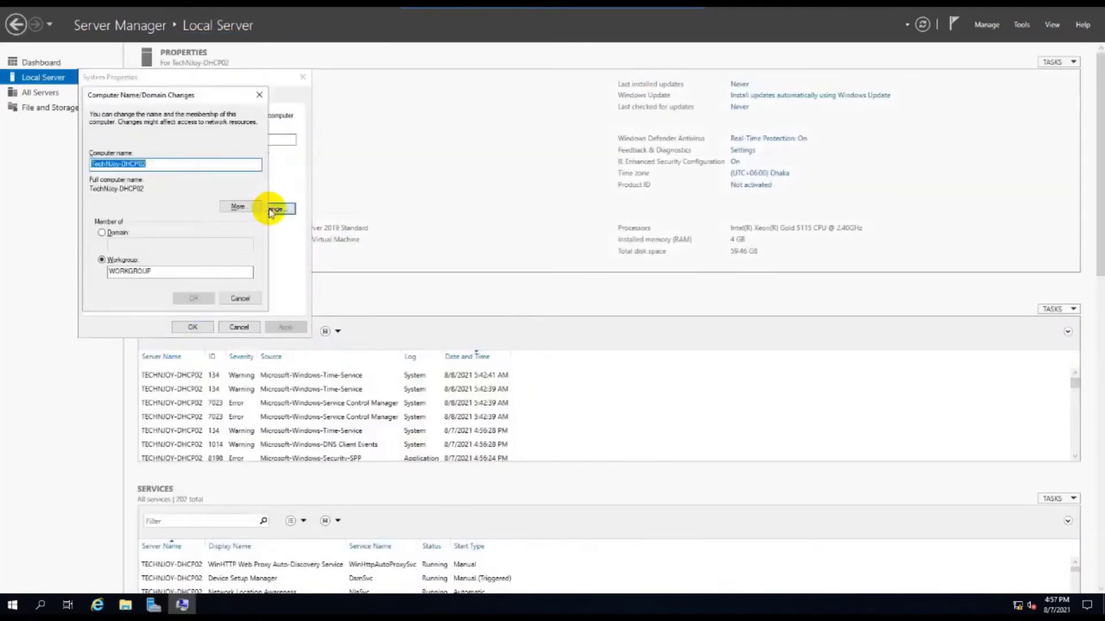
left_click_drag(186, 97, 399, 85)
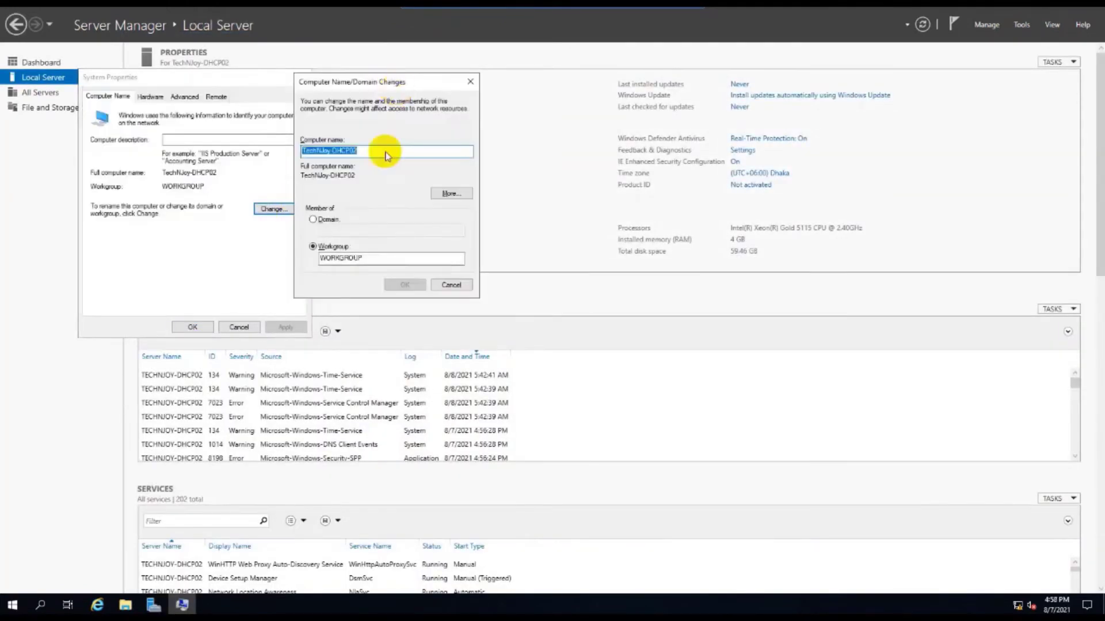
left_click(326, 219)
left_click(332, 230)
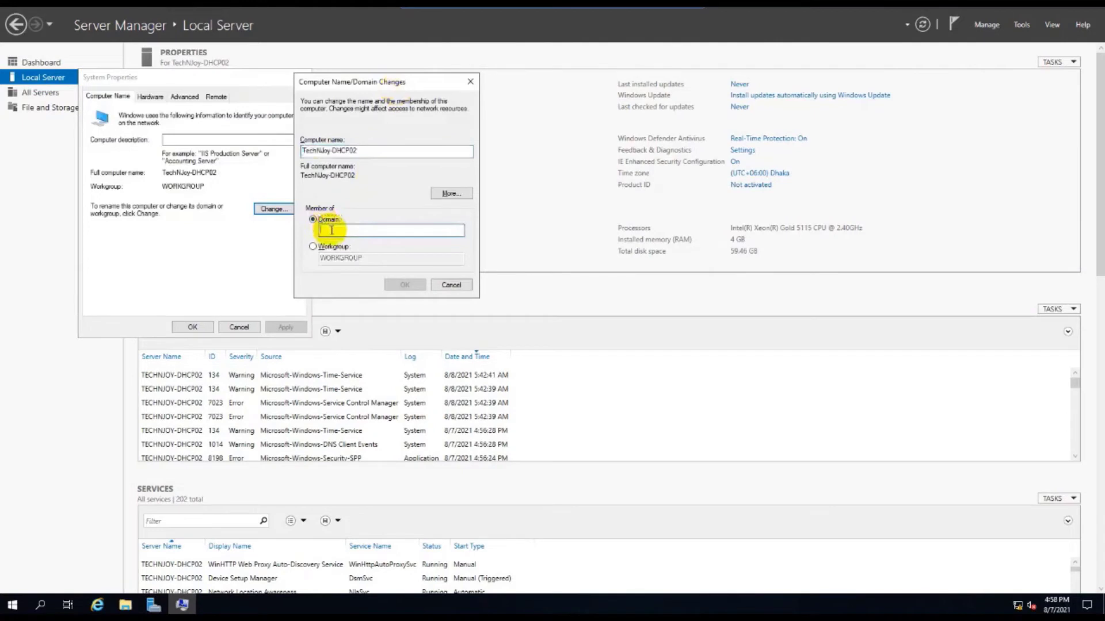
type("technjoy.tech")
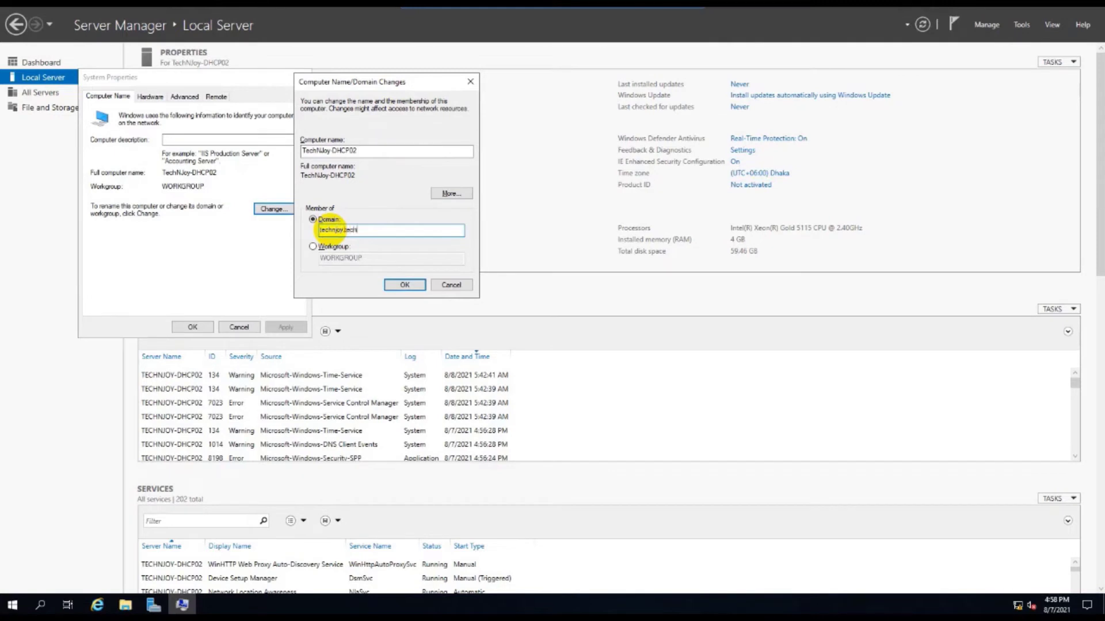
left_click(330, 230)
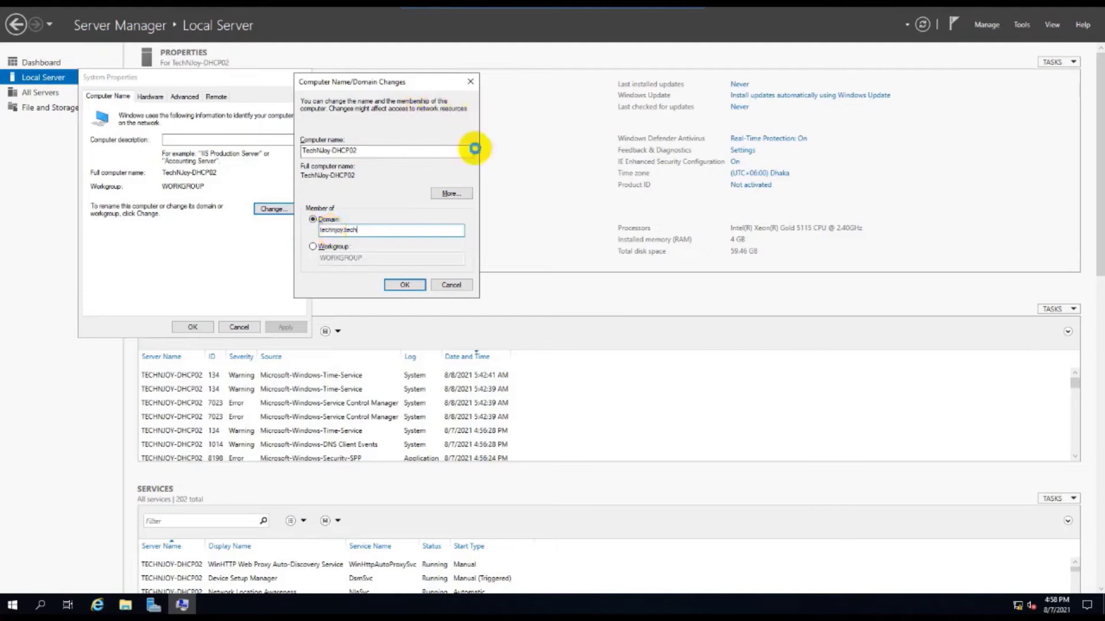
key("Return")
left_click(664, 213)
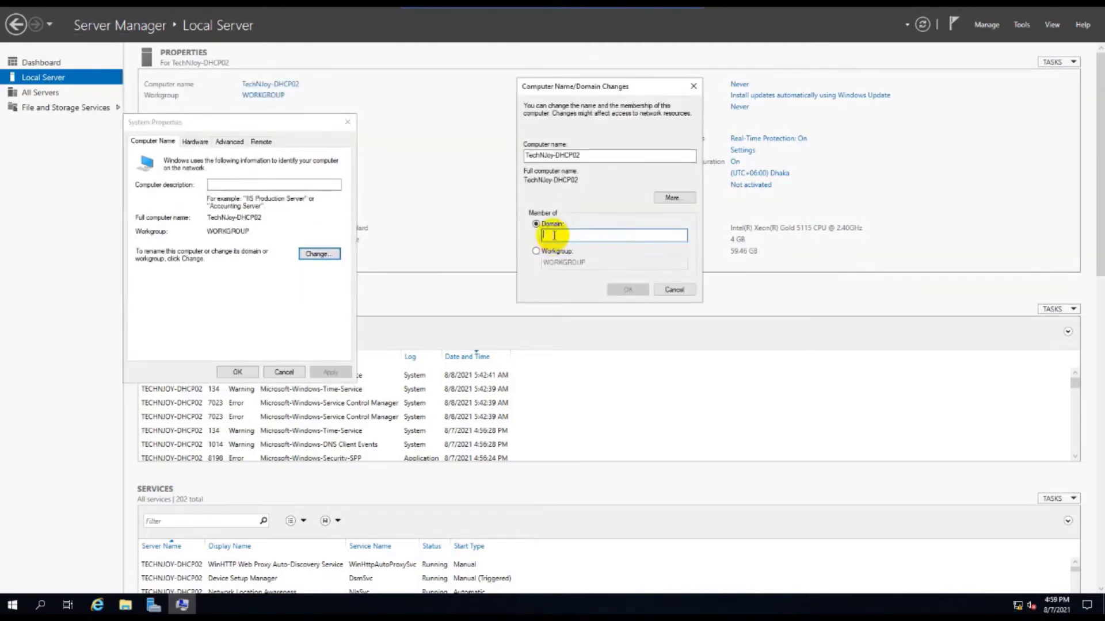
type("technjoy.tech")
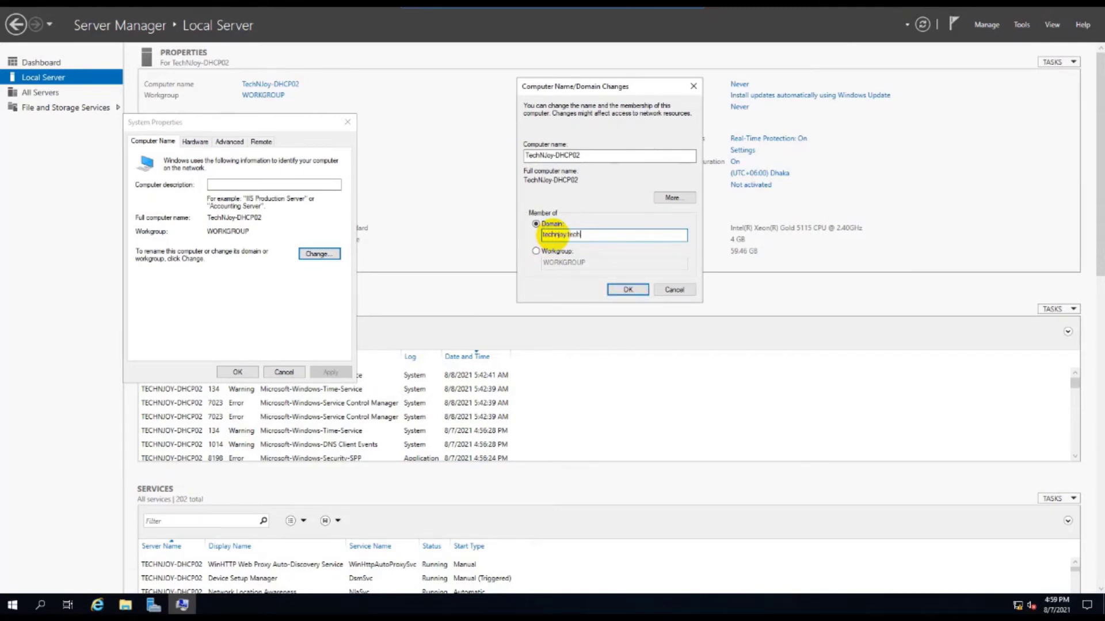
key("Return")
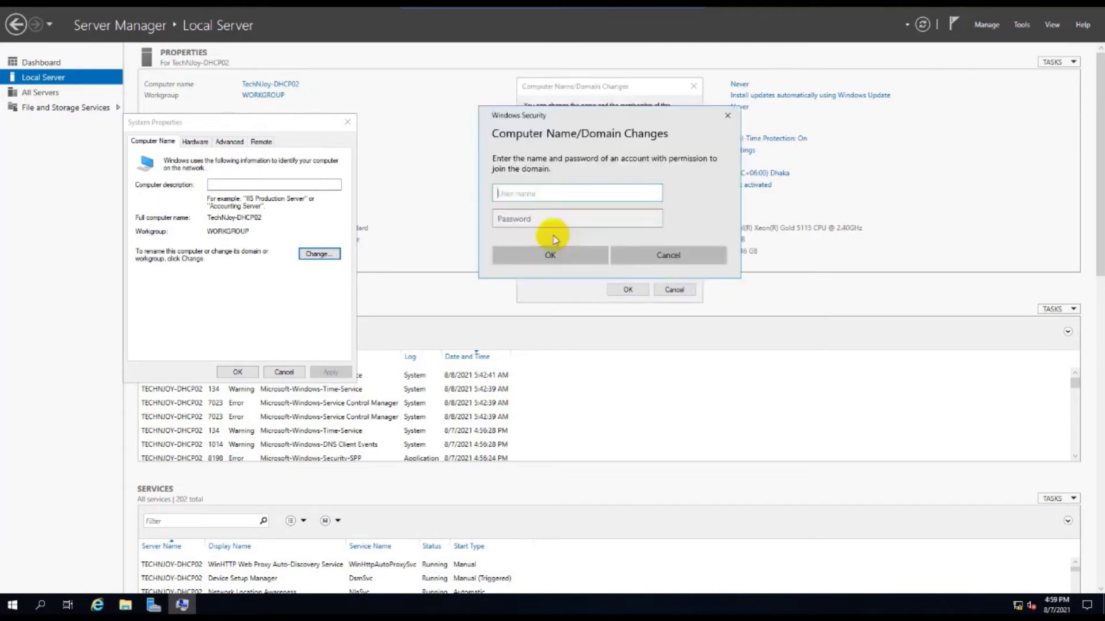
Step: Enter the domain administrator's user name and password to authorize the join
type("technjoy\\administrator")
key("Tab")
type("P")
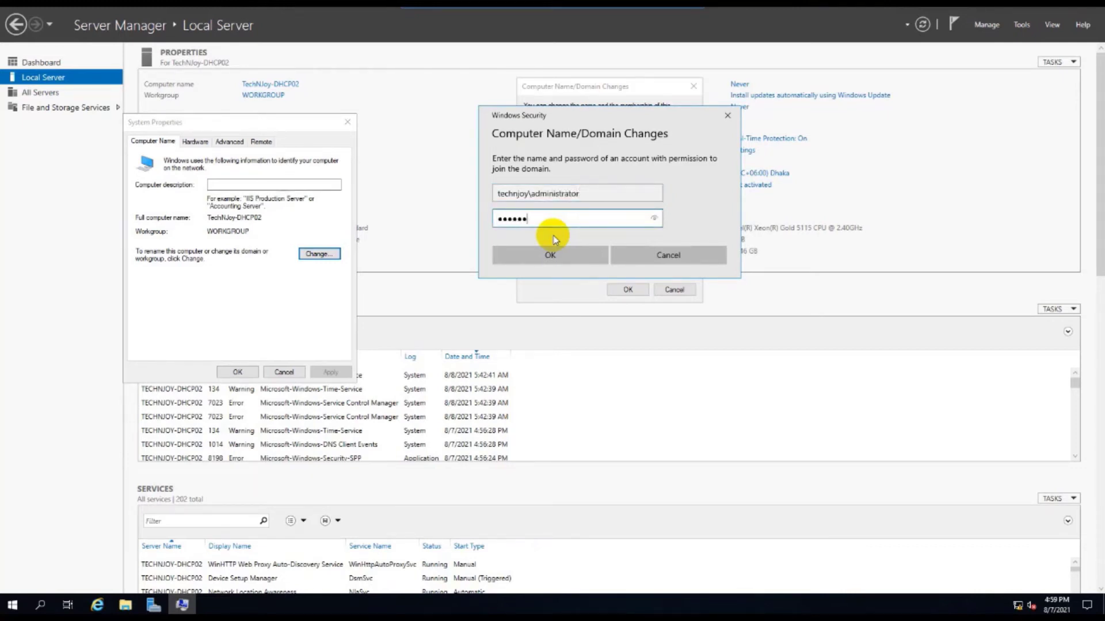
key("Return")
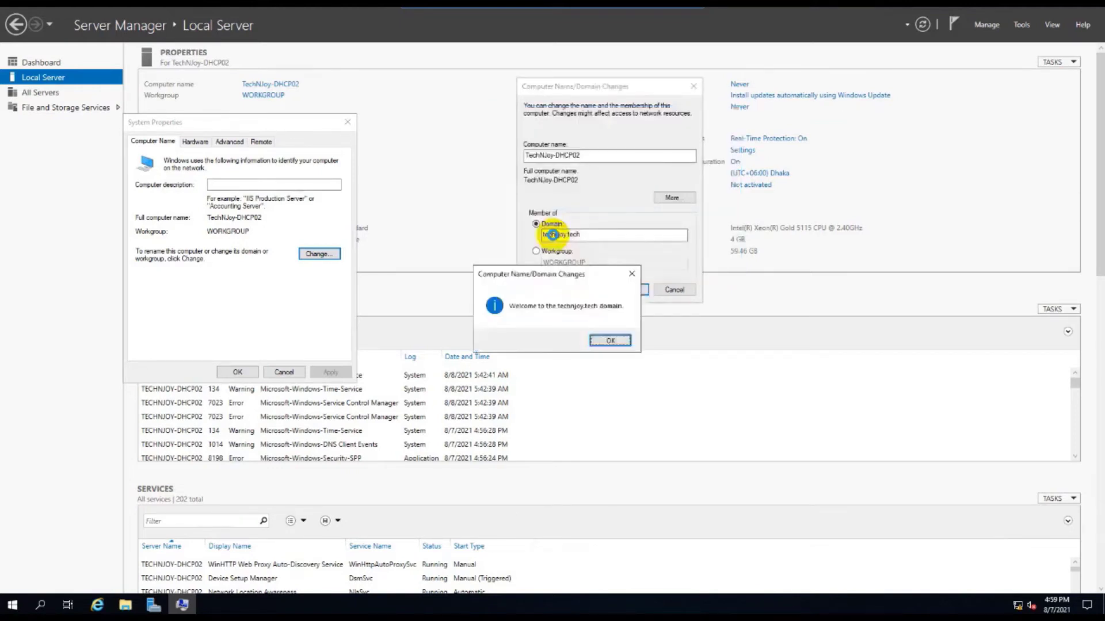
Step: Acknowledge the technjoy.tech welcome and restart notice, then close System Properties
left_click(611, 339)
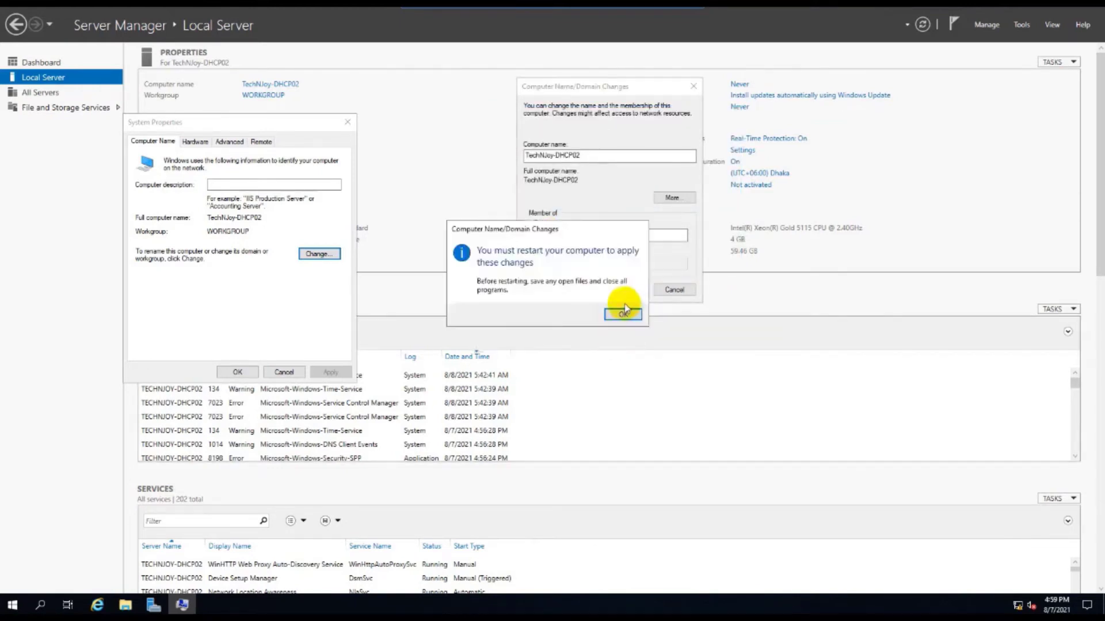
left_click(623, 312)
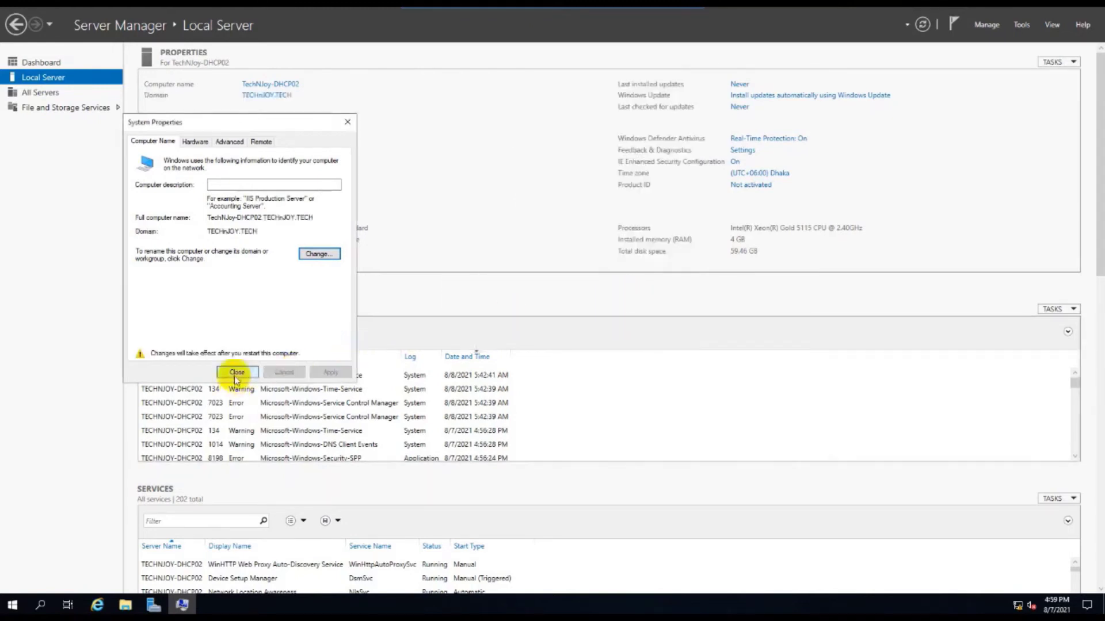
left_click(235, 374)
Step: Restart now, then after reboot move the Recycle Bin and refresh the desktop
left_click(547, 308)
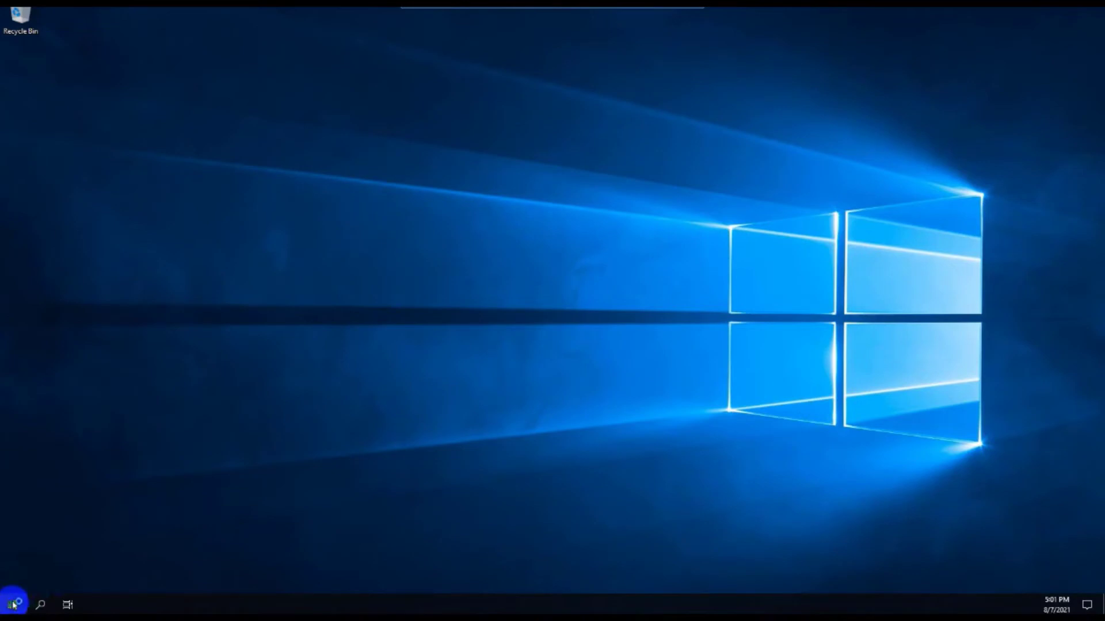
left_click(13, 605)
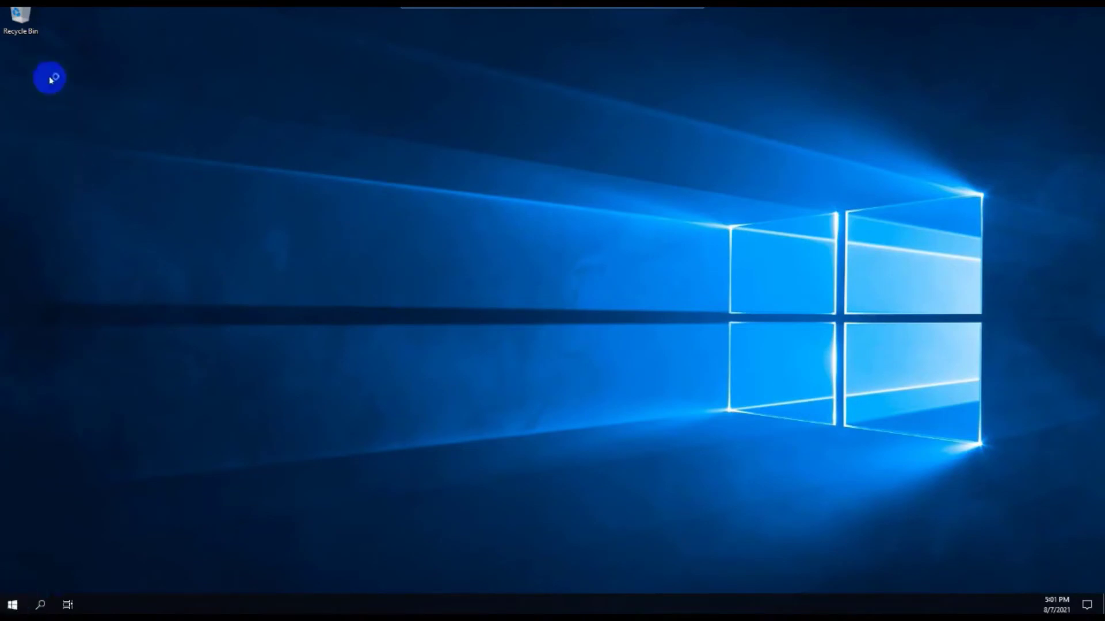
left_click_drag(19, 15, 46, 61)
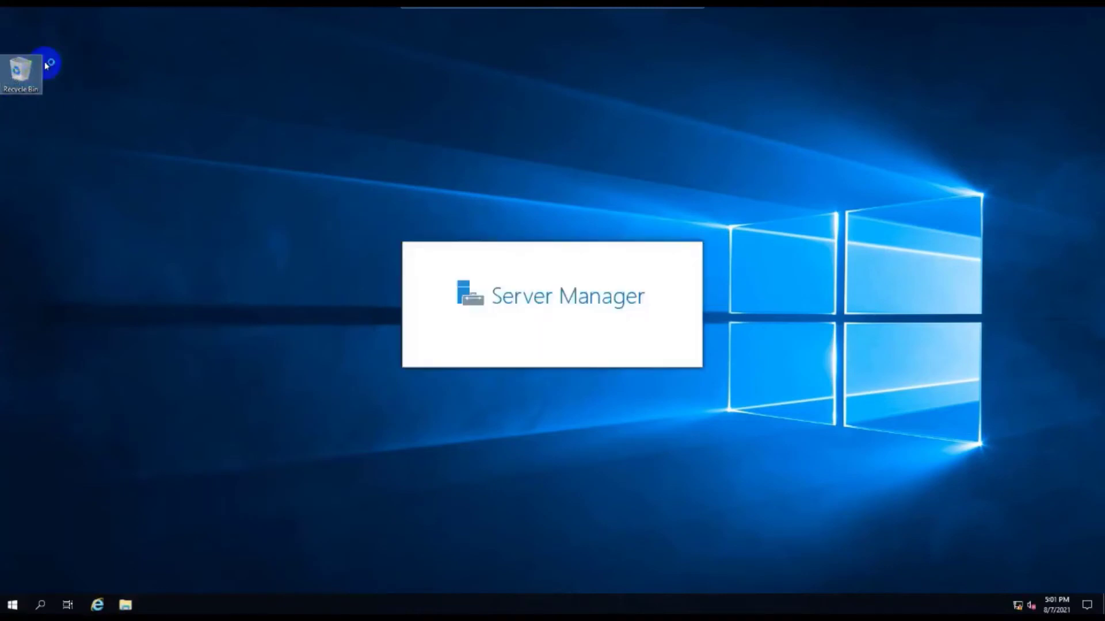
left_click(12, 604)
left_click(465, 459)
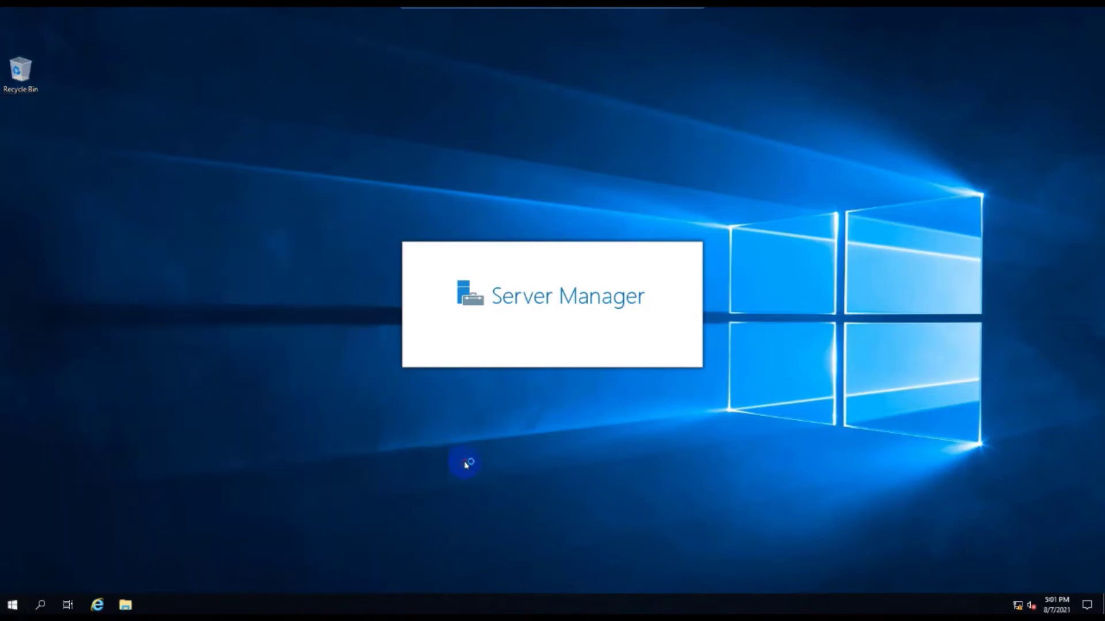
right_click(634, 115)
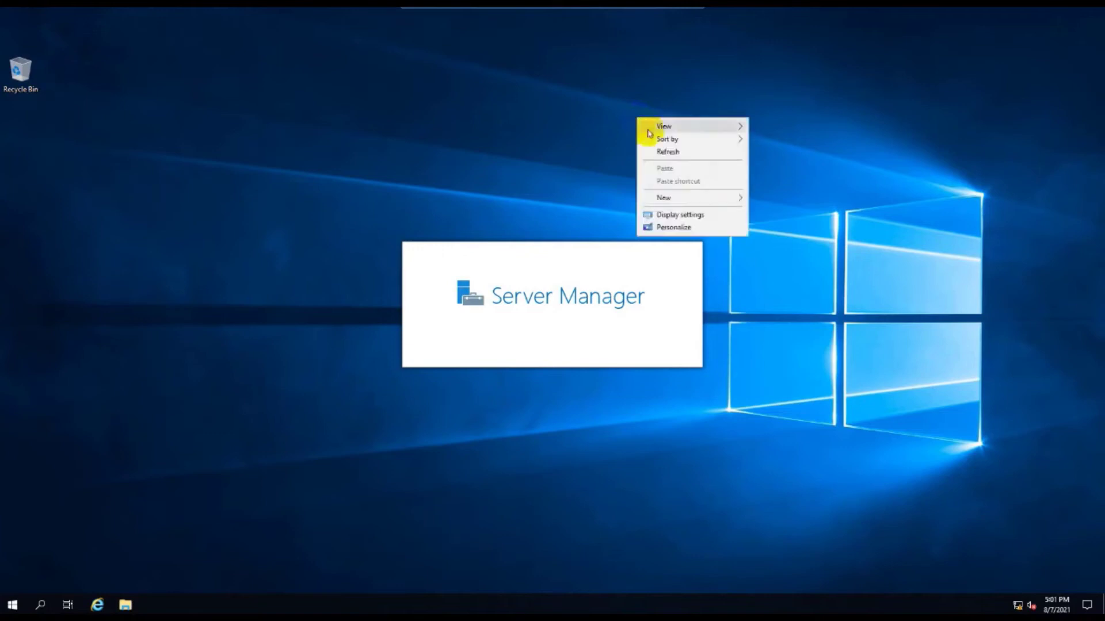
left_click(661, 152)
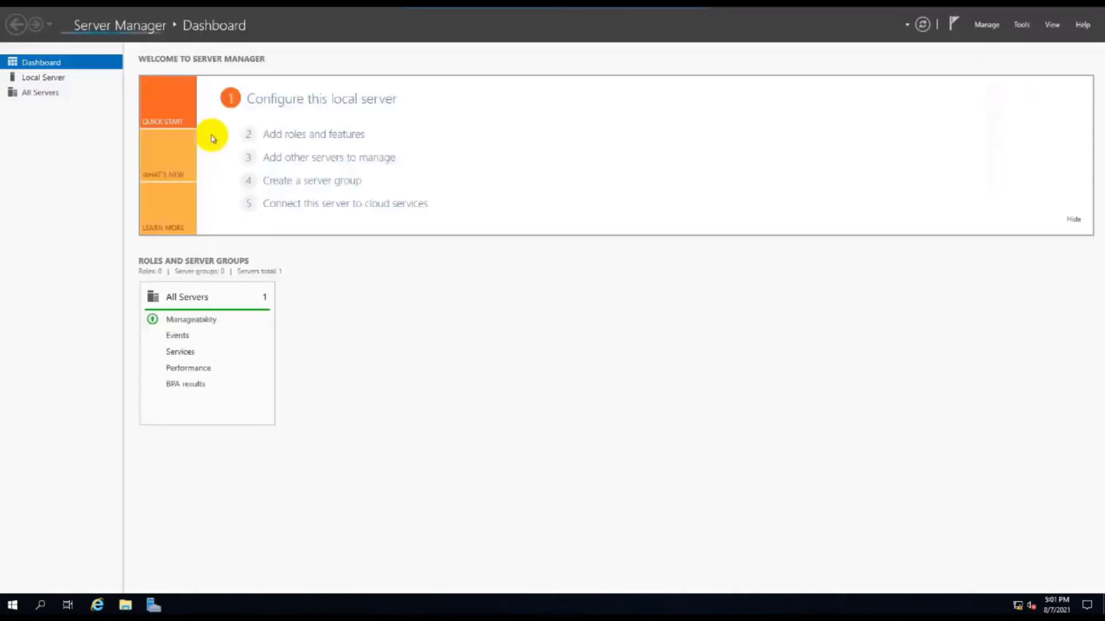
left_click(1012, 24)
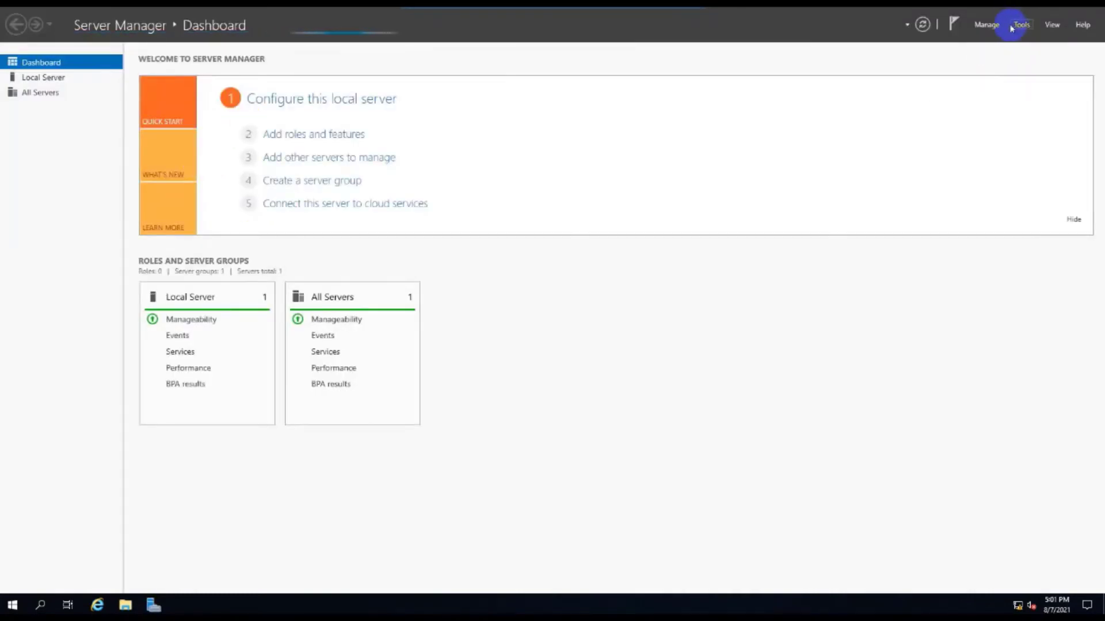
left_click(56, 78)
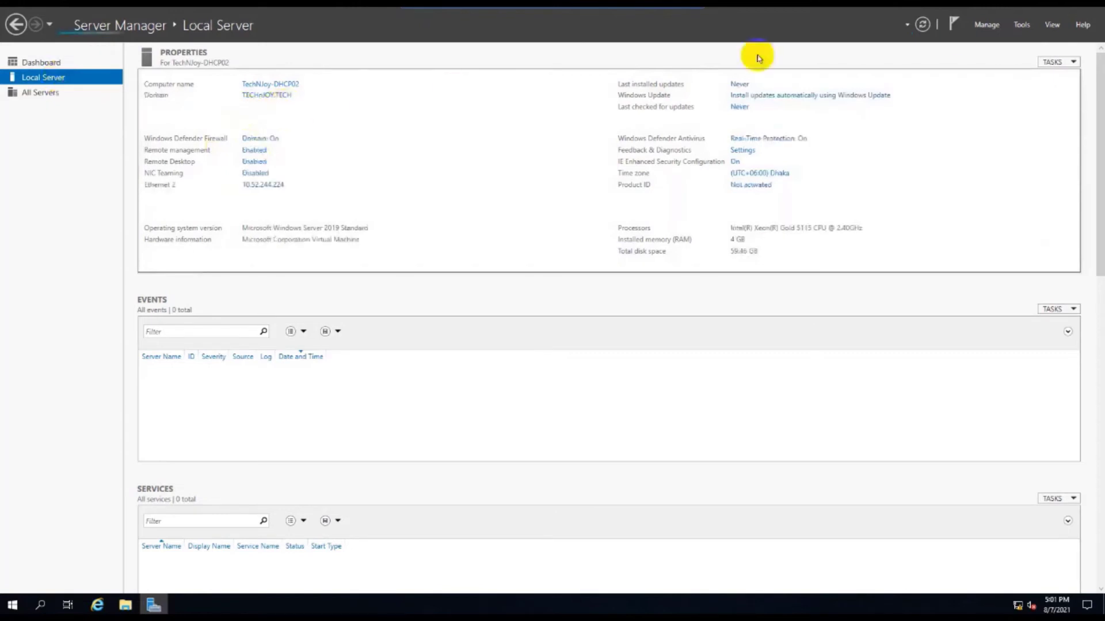
left_click(988, 25)
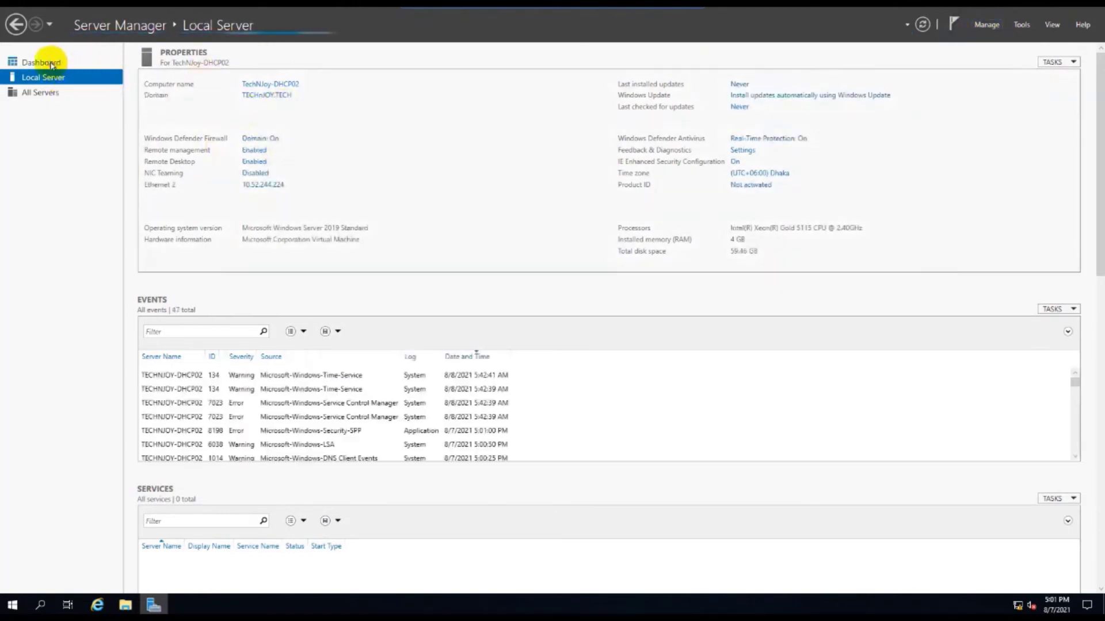
left_click(43, 62)
left_click(1021, 25)
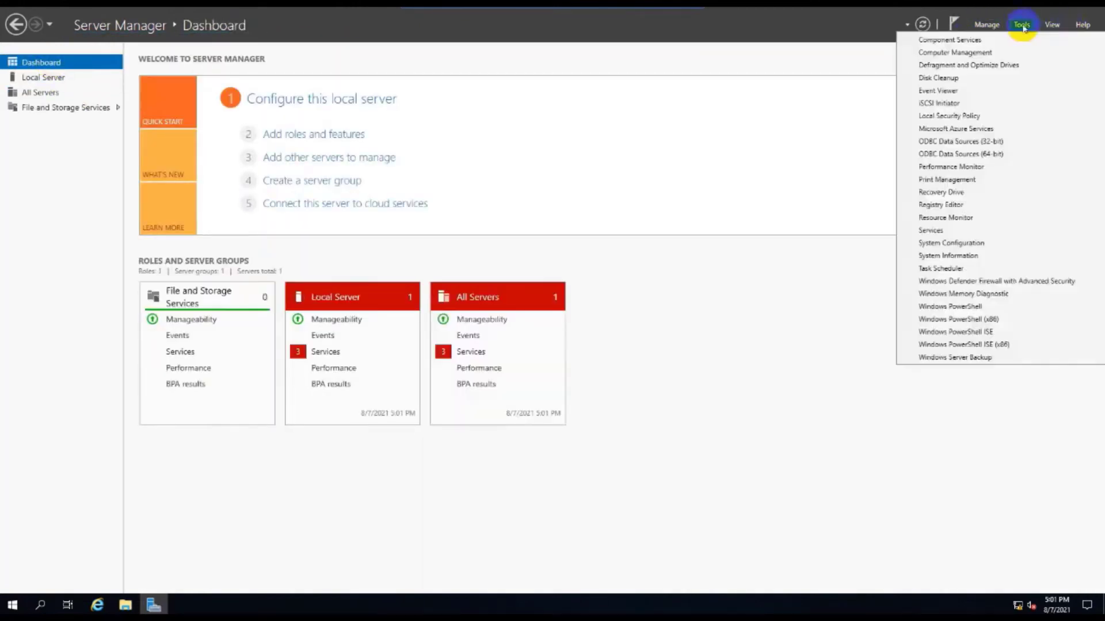
left_click(987, 25)
left_click(988, 24)
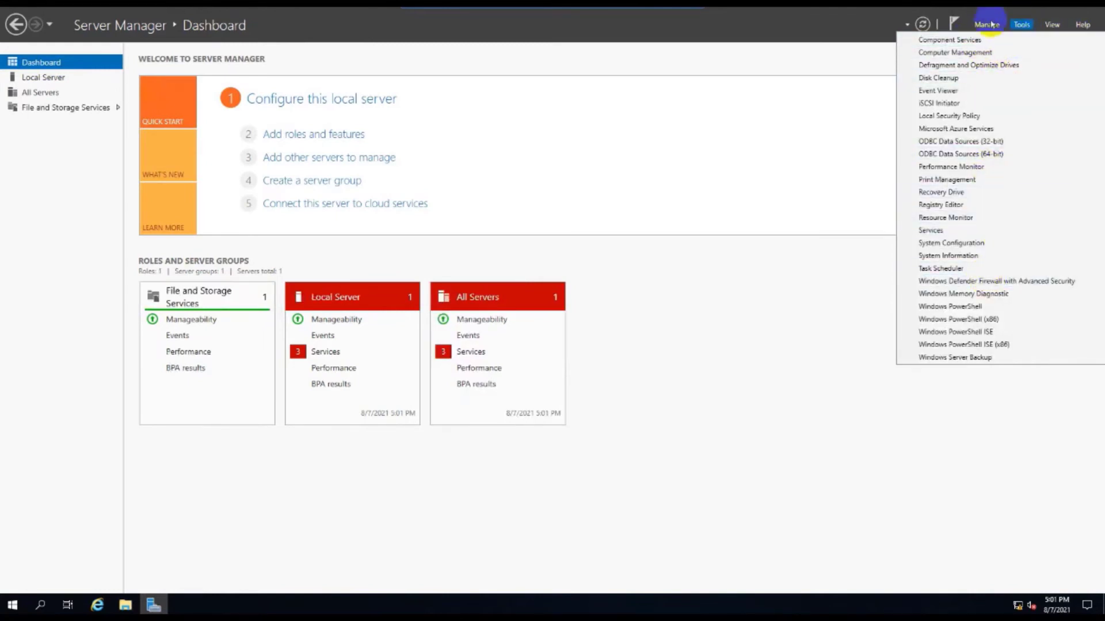
Step: Run Add Roles and Features on TechNJoy-DHCP02 and select DHCP Server with its management tools, up to confirmation
left_click(995, 37)
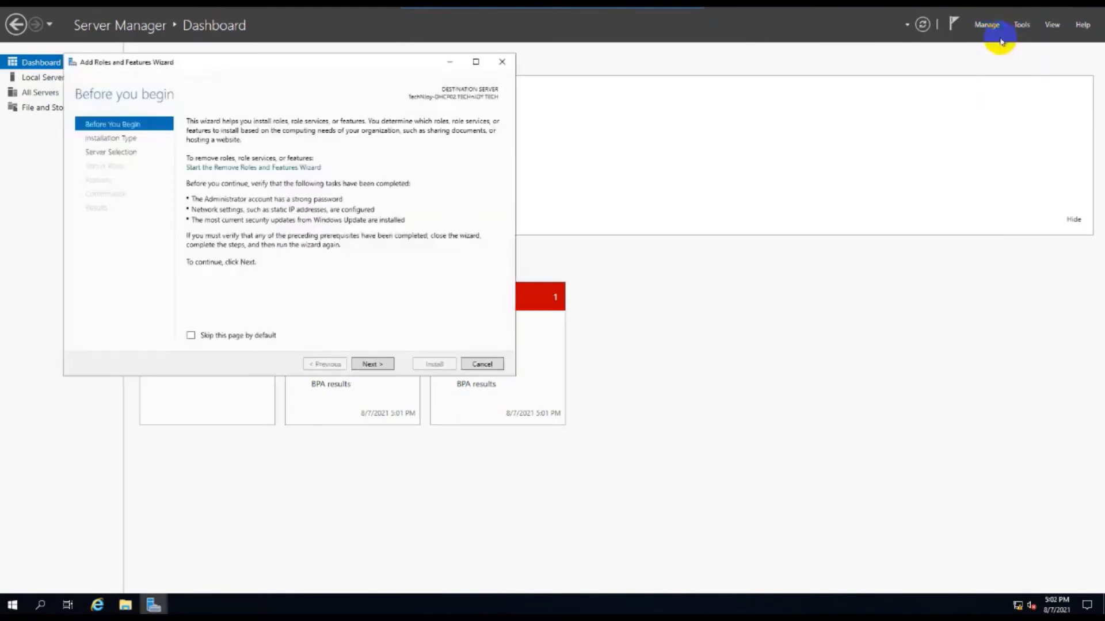
left_click(375, 364)
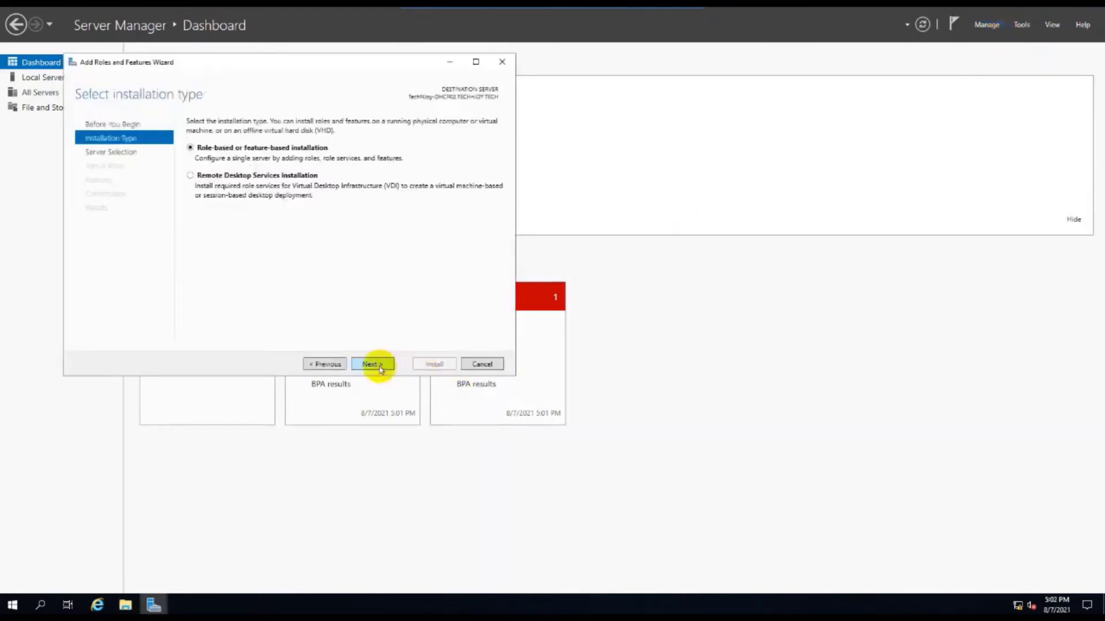
left_click(377, 367)
left_click(379, 366)
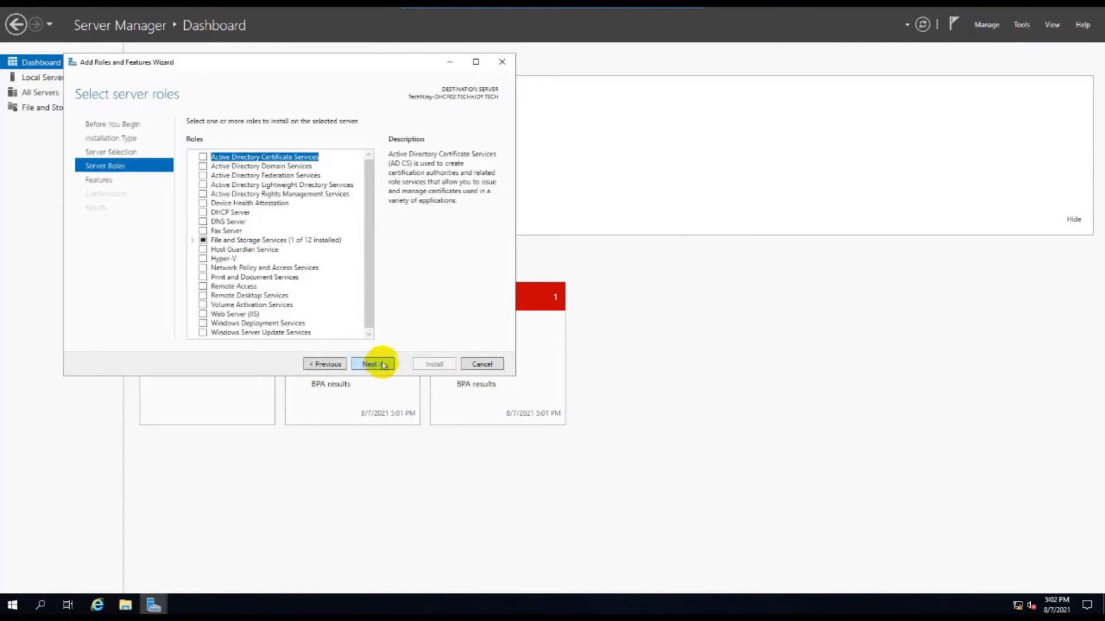
left_click(379, 366)
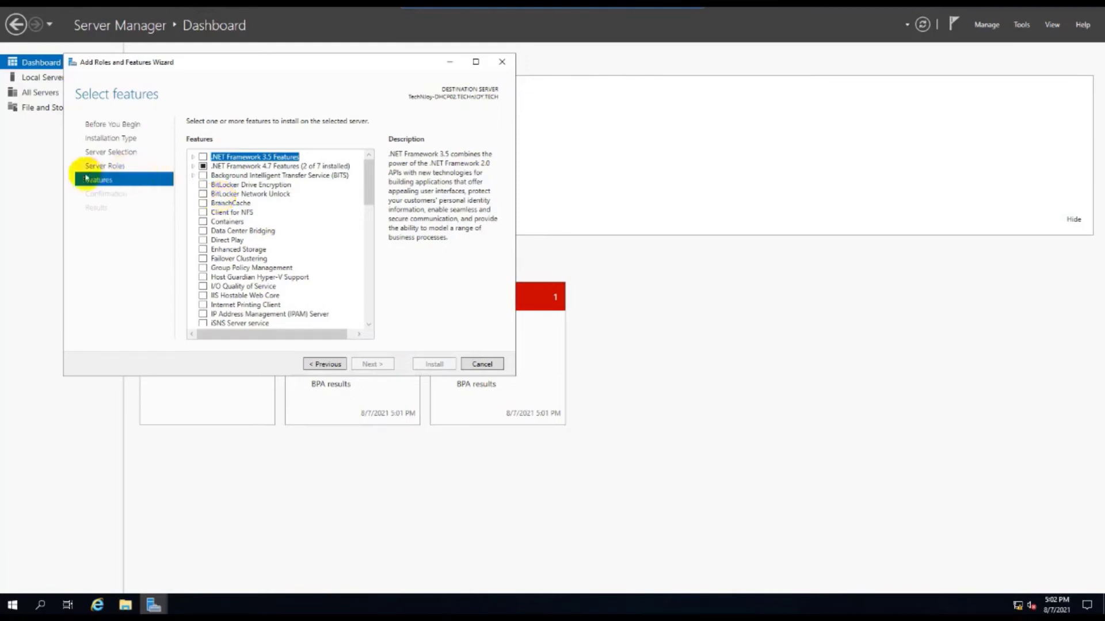
left_click(104, 165)
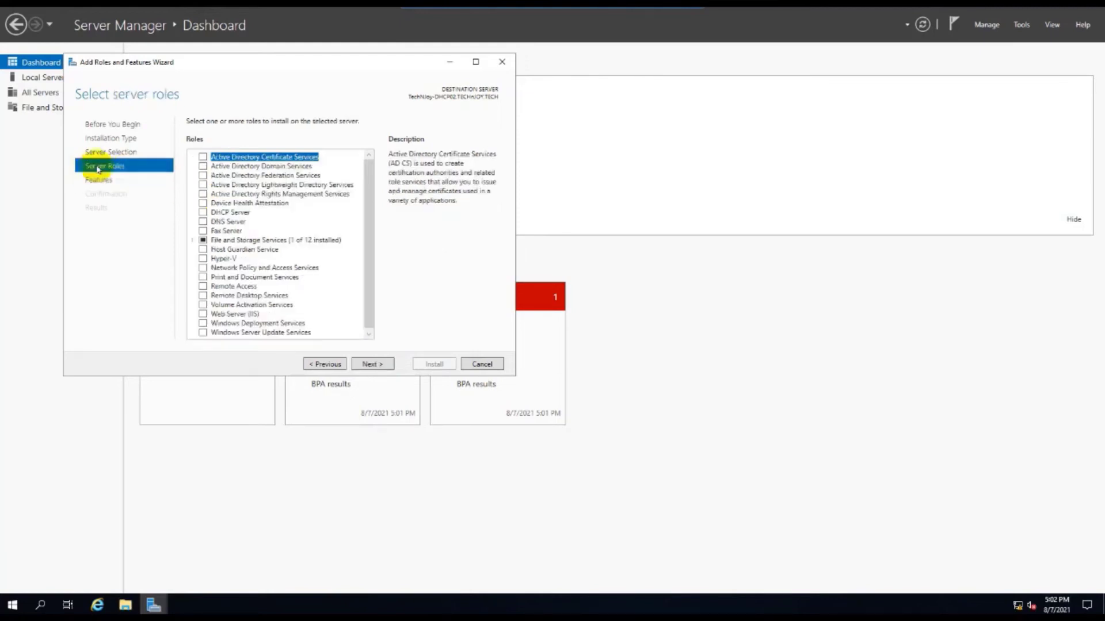
left_click(202, 213)
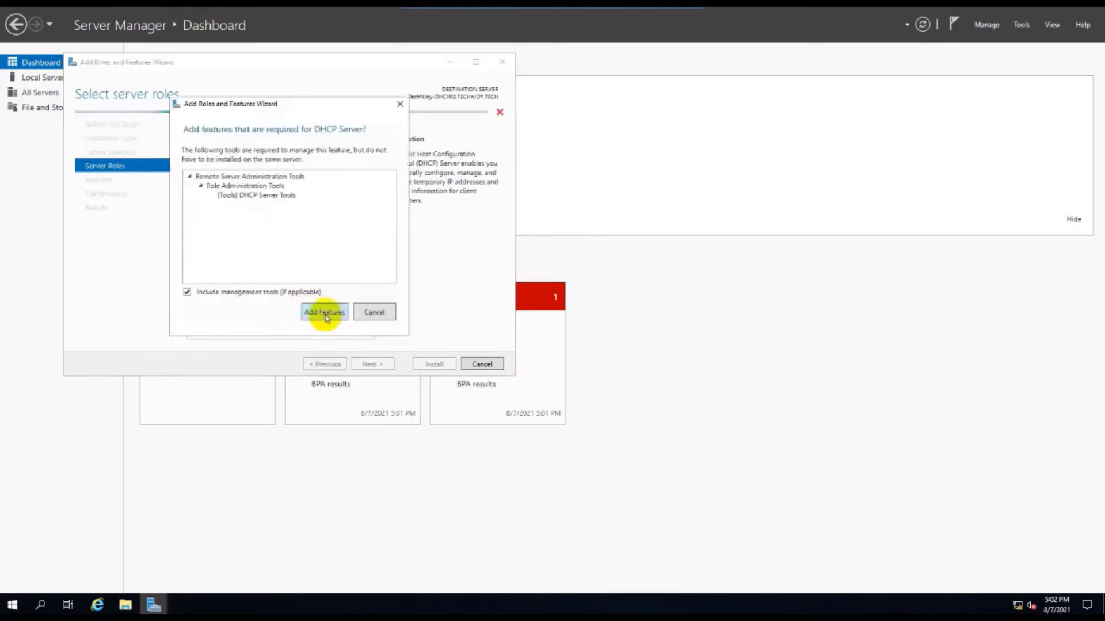
left_click(325, 317)
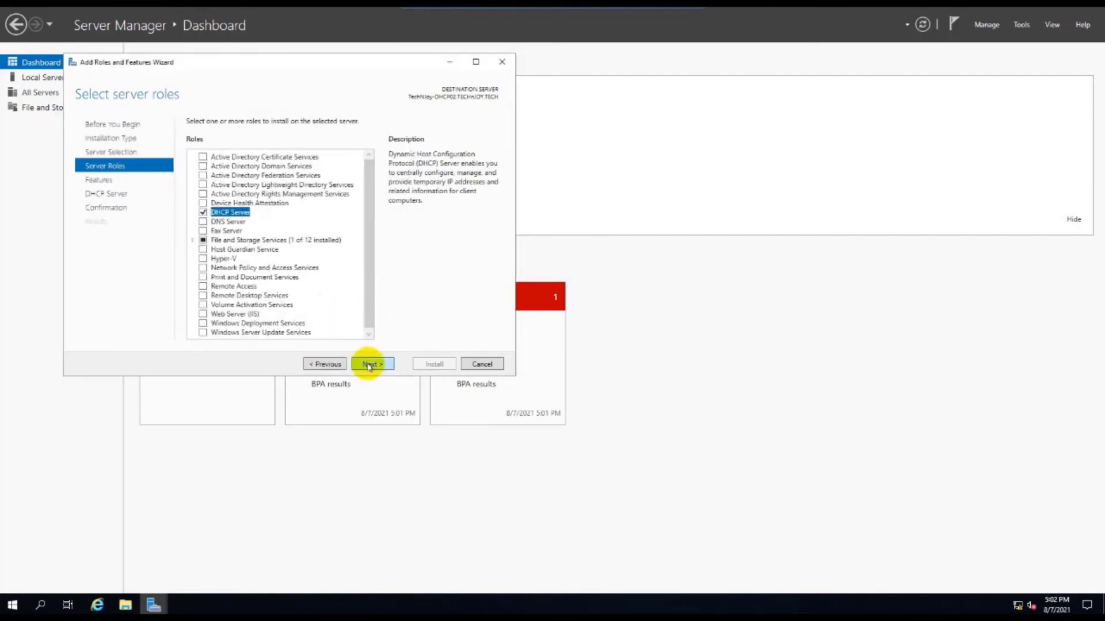
left_click(368, 365)
left_click(368, 364)
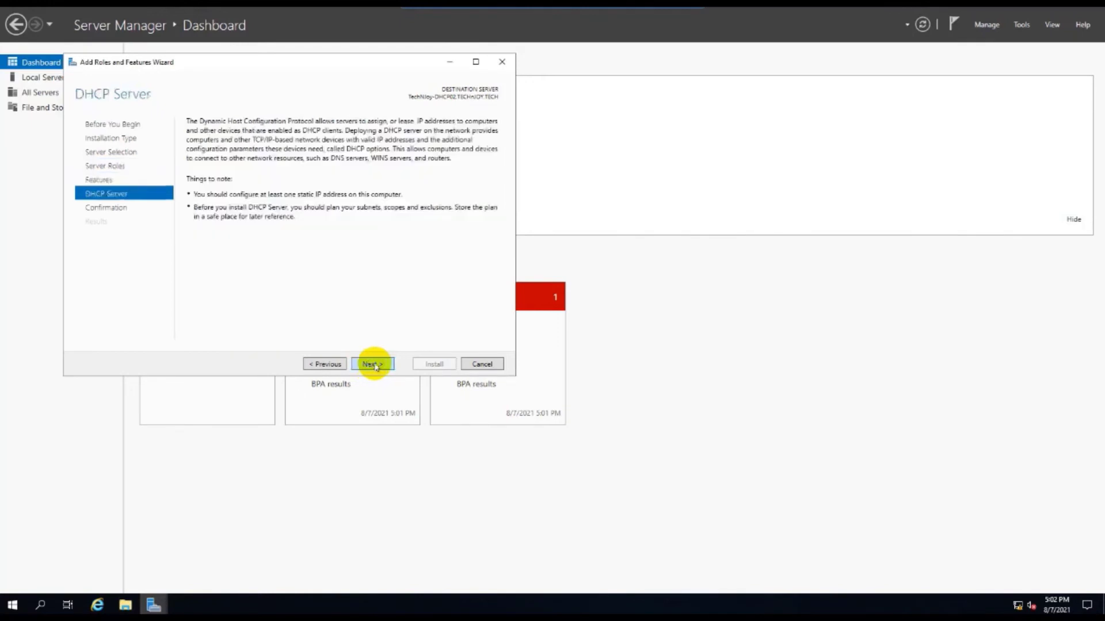
left_click(378, 365)
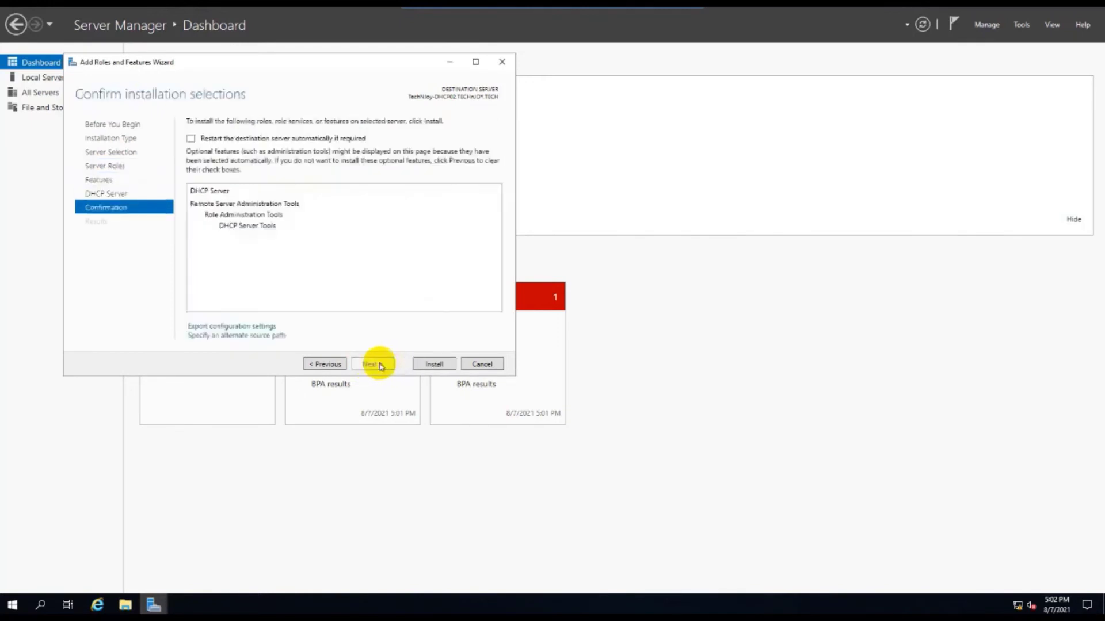
Step: Install the DHCP Server role on TechNJoy-DHCP02 and close the wizard once it succeeds
left_click(433, 363)
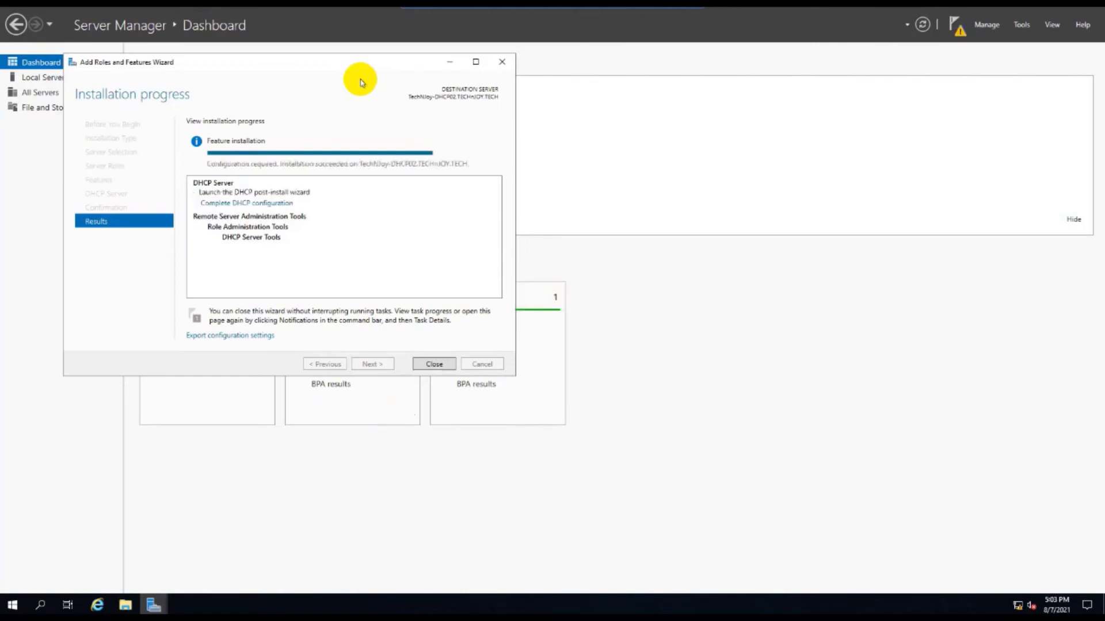
left_click(426, 364)
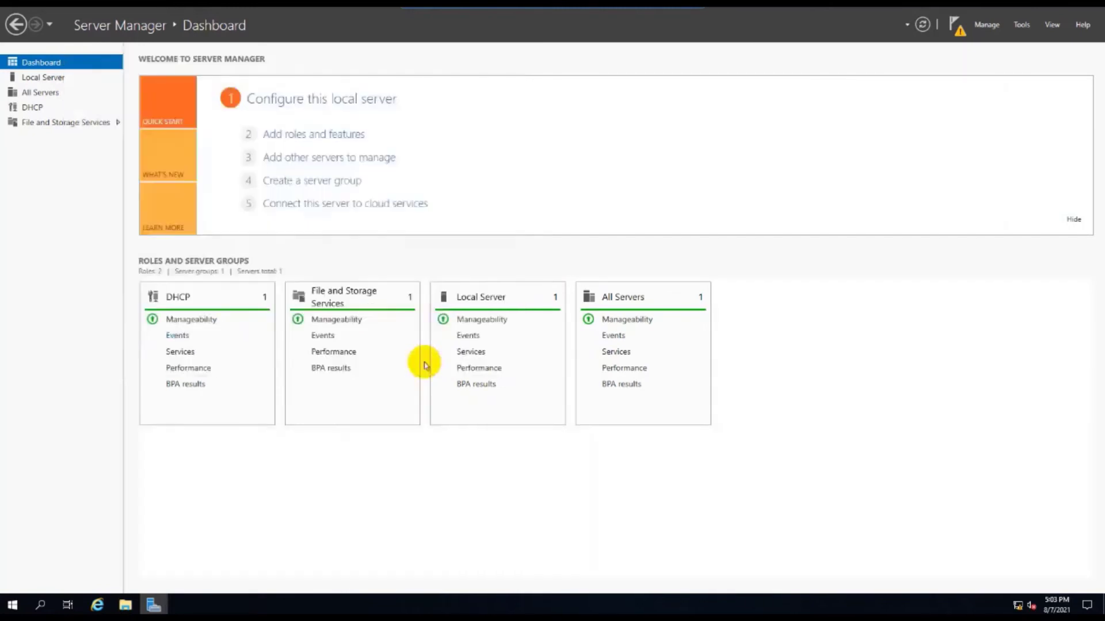
Step: Complete the DHCP post-install configuration, creating security groups and authorizing the server with current credentials
left_click(956, 26)
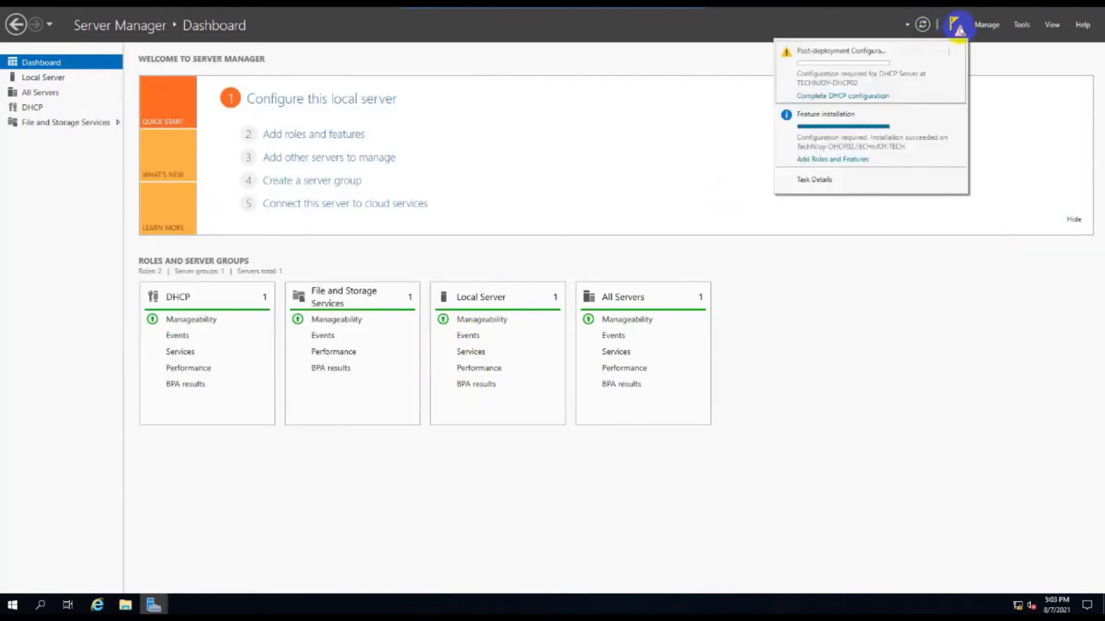
left_click(861, 98)
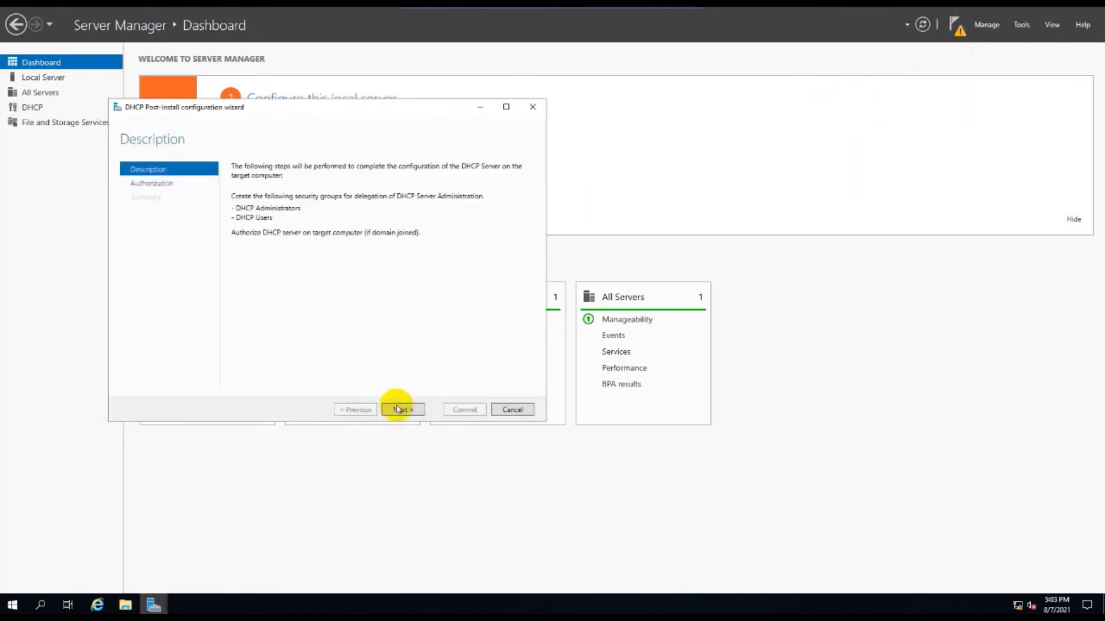
left_click(397, 411)
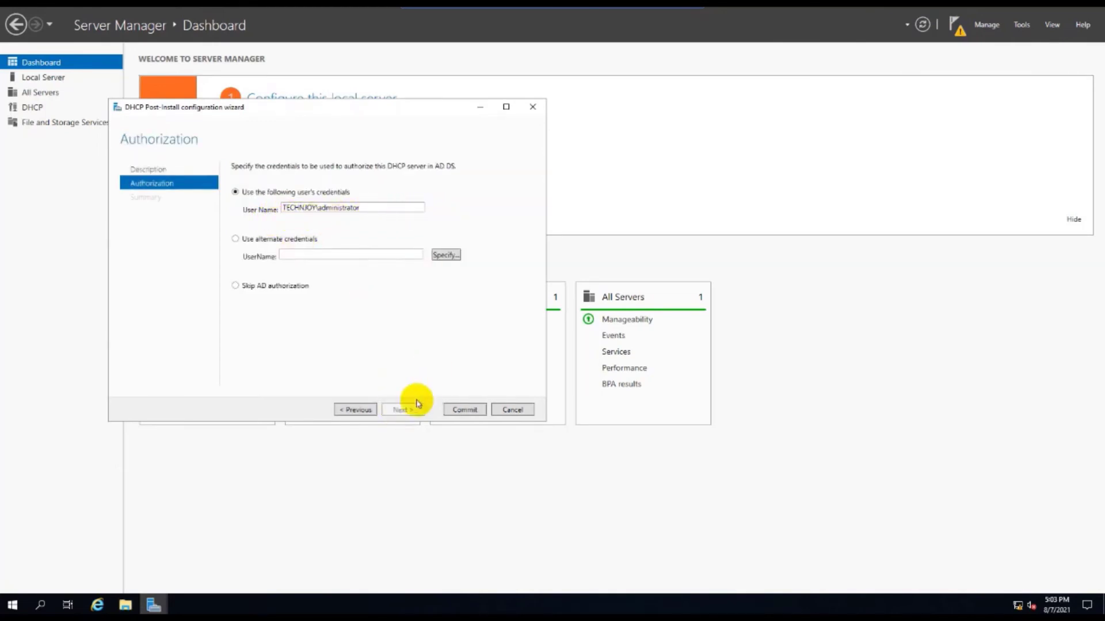
left_click(465, 410)
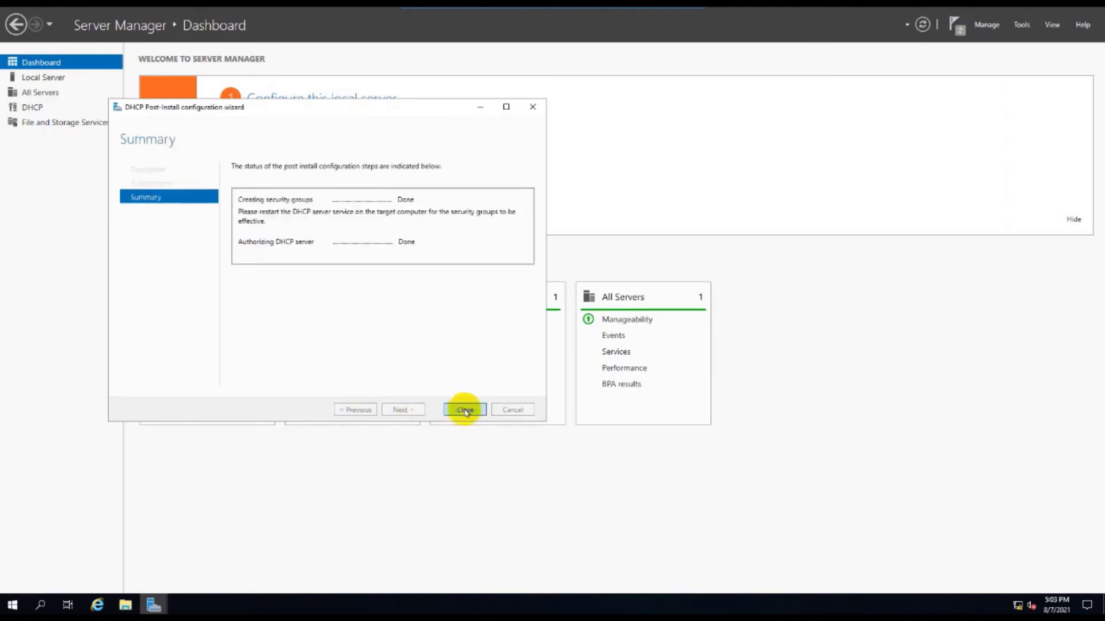
left_click(465, 410)
Step: Dismiss the feature installation and post-deployment notifications from the flag list
left_click(955, 26)
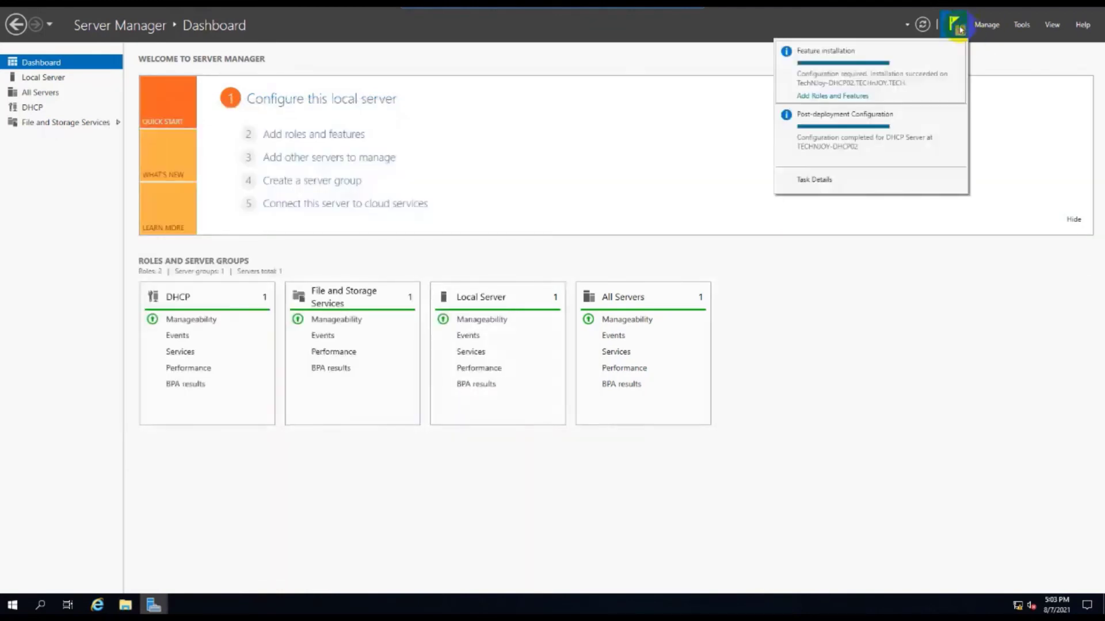
left_click(956, 51)
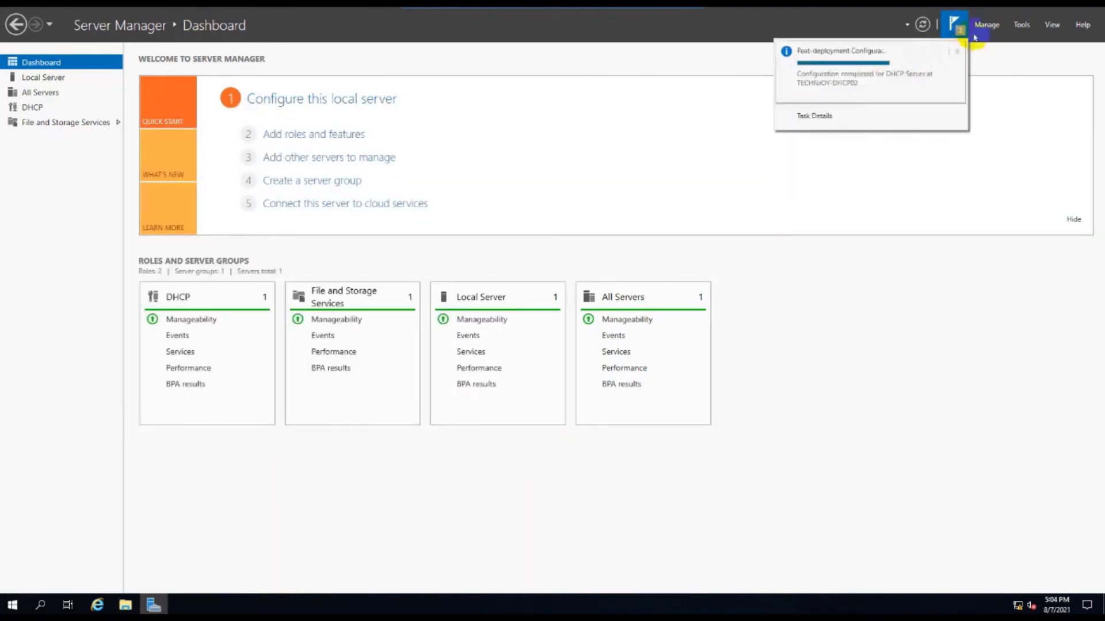
left_click(958, 50)
left_click(988, 26)
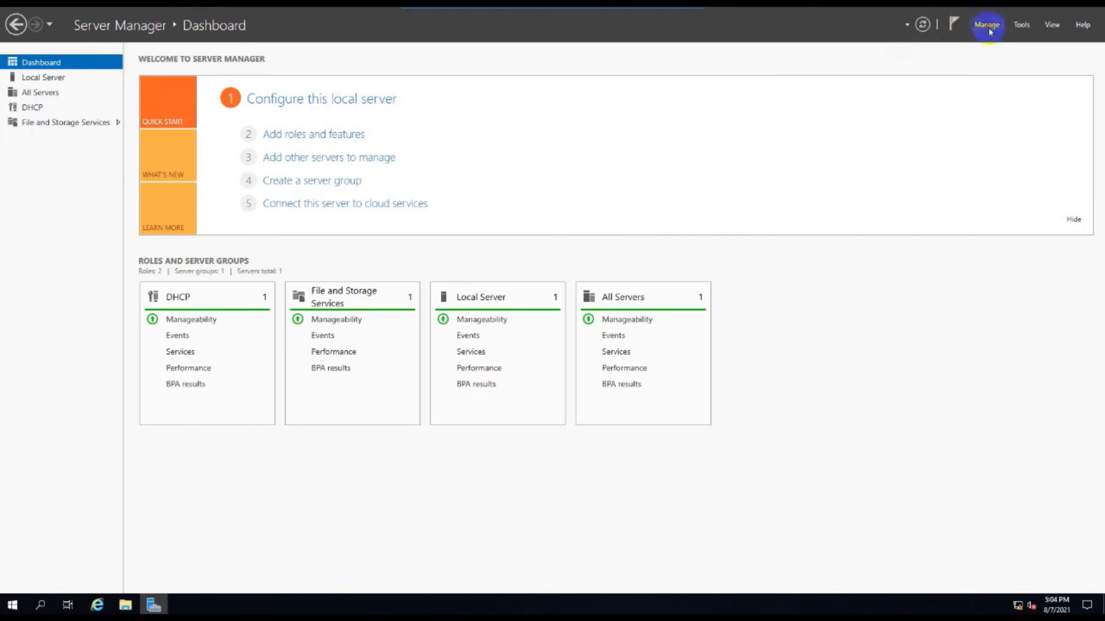
Step: Launch the DHCP console from Tools and expand the technjoy-dhcp02 server and IPv4 nodes
left_click(988, 26)
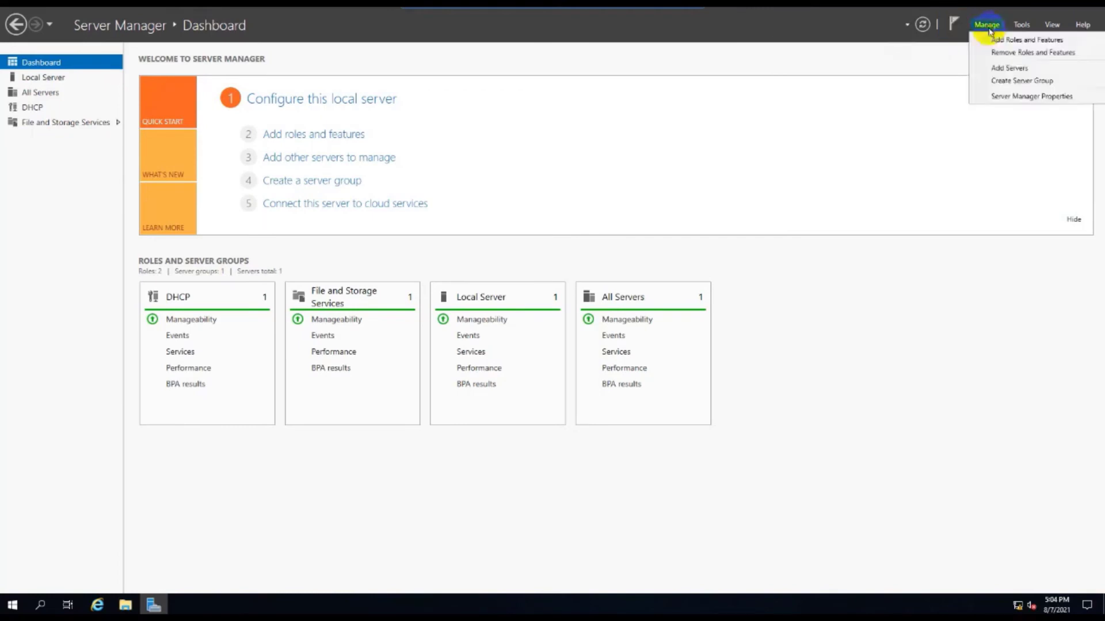
left_click(1020, 25)
left_click(962, 79)
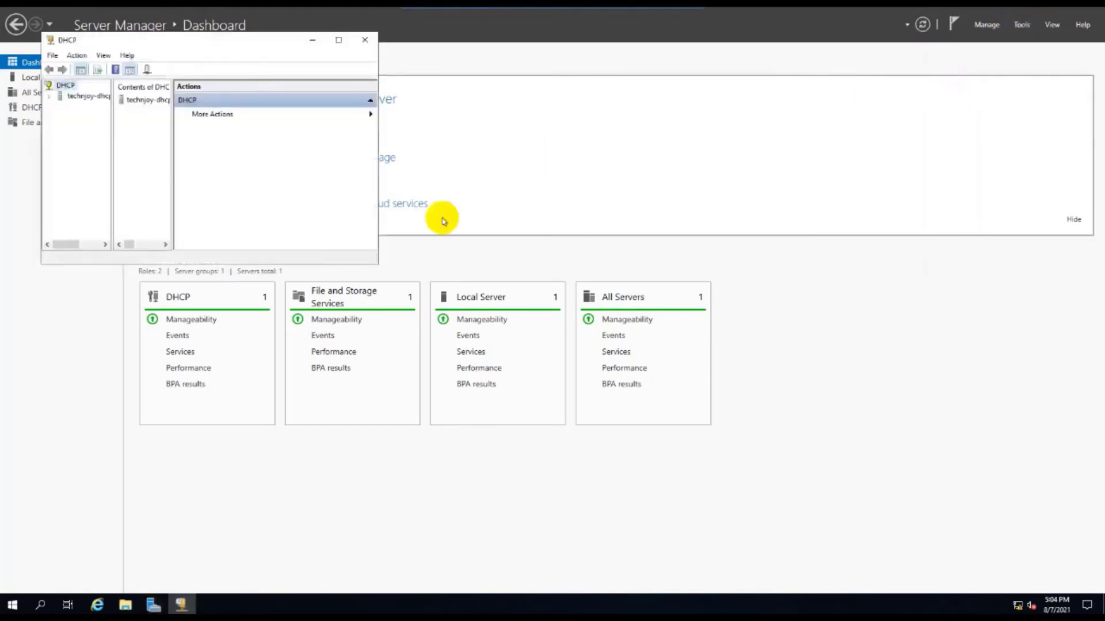
double_click(87, 96)
double_click(84, 106)
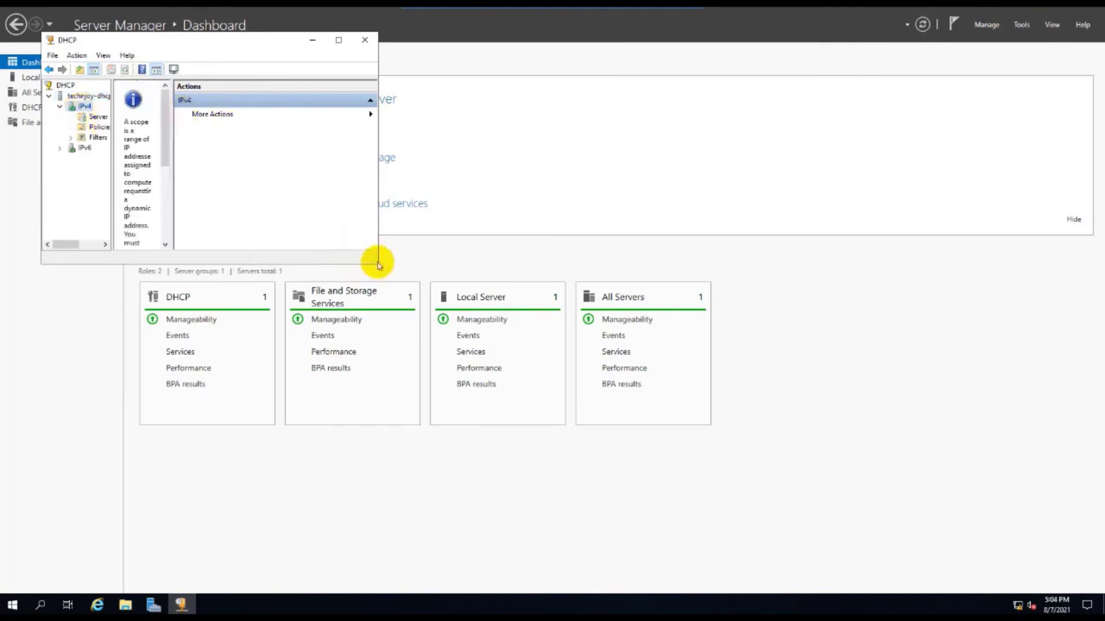
Step: Enlarge the console and tree pane, then check Server Options, Policies and IPv4, which has no scopes
left_click_drag(375, 263, 728, 423)
left_click_drag(112, 205, 205, 241)
left_click(91, 116)
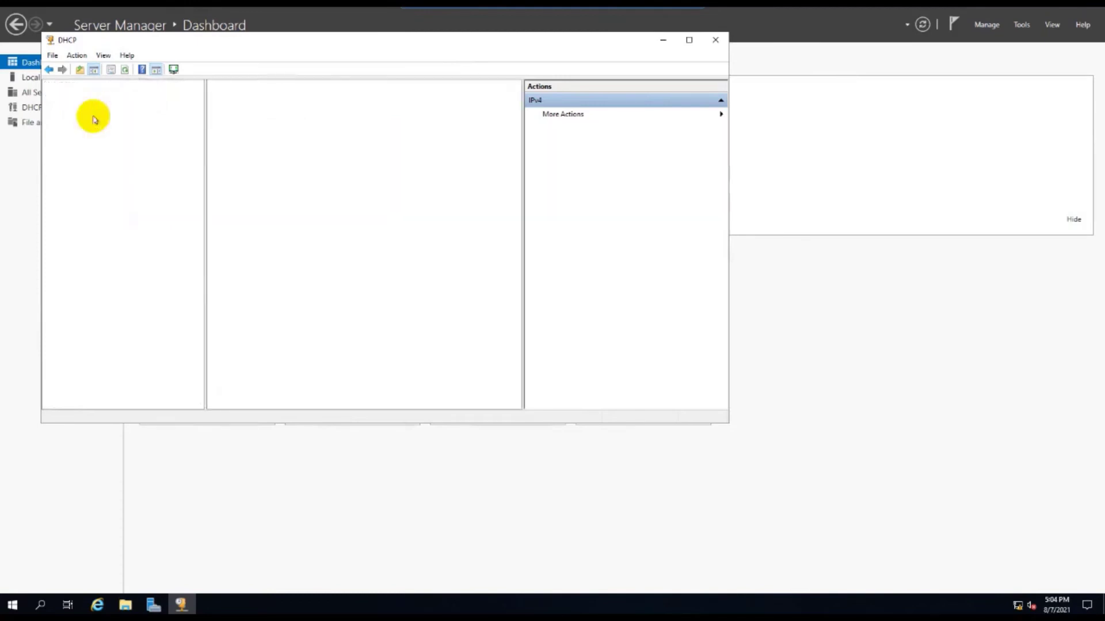
left_click(81, 107)
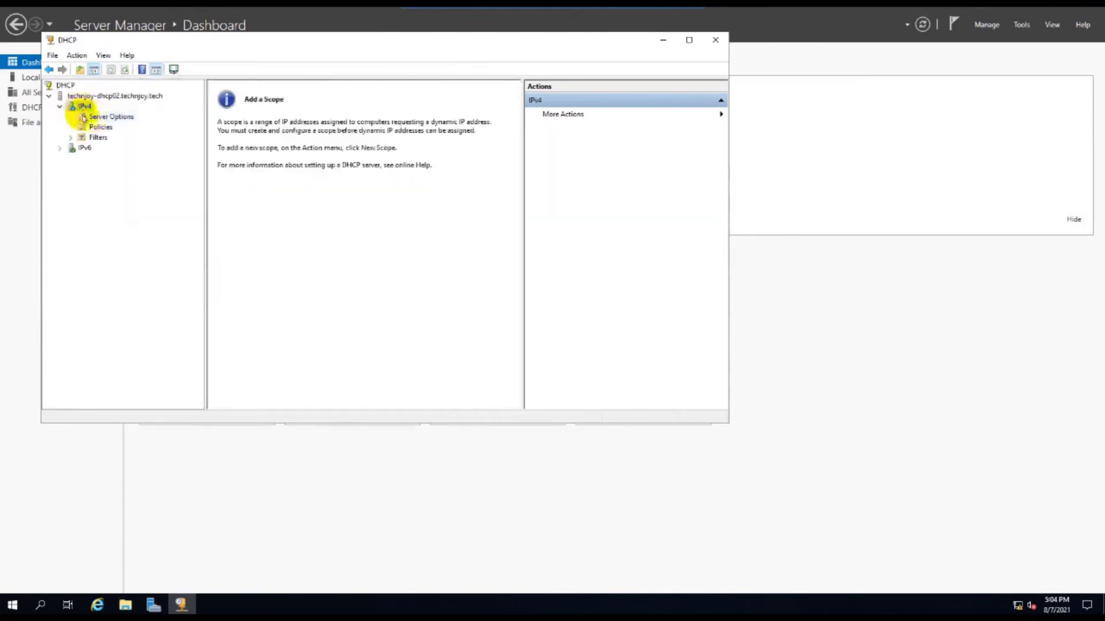
left_click(87, 117)
left_click(87, 128)
left_click(81, 106)
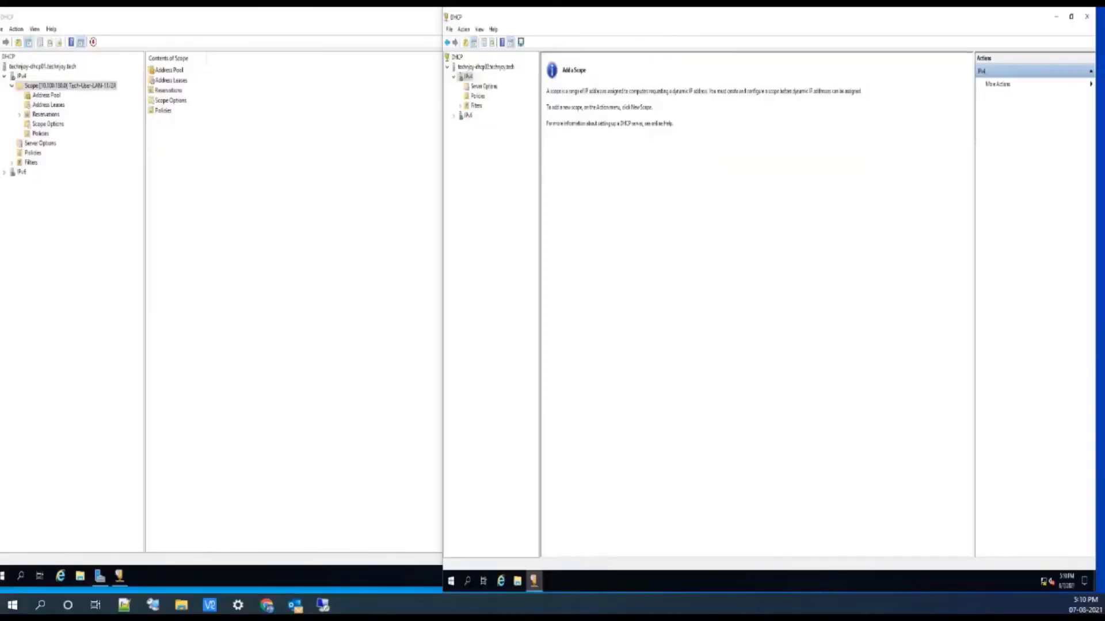
left_click(39, 68)
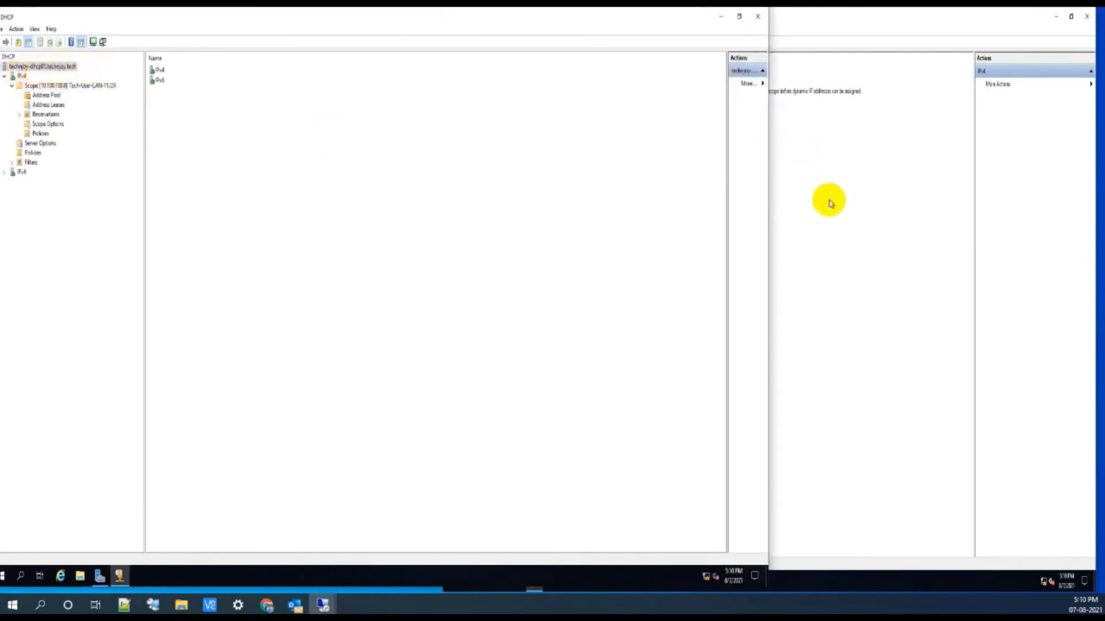
left_click(78, 86)
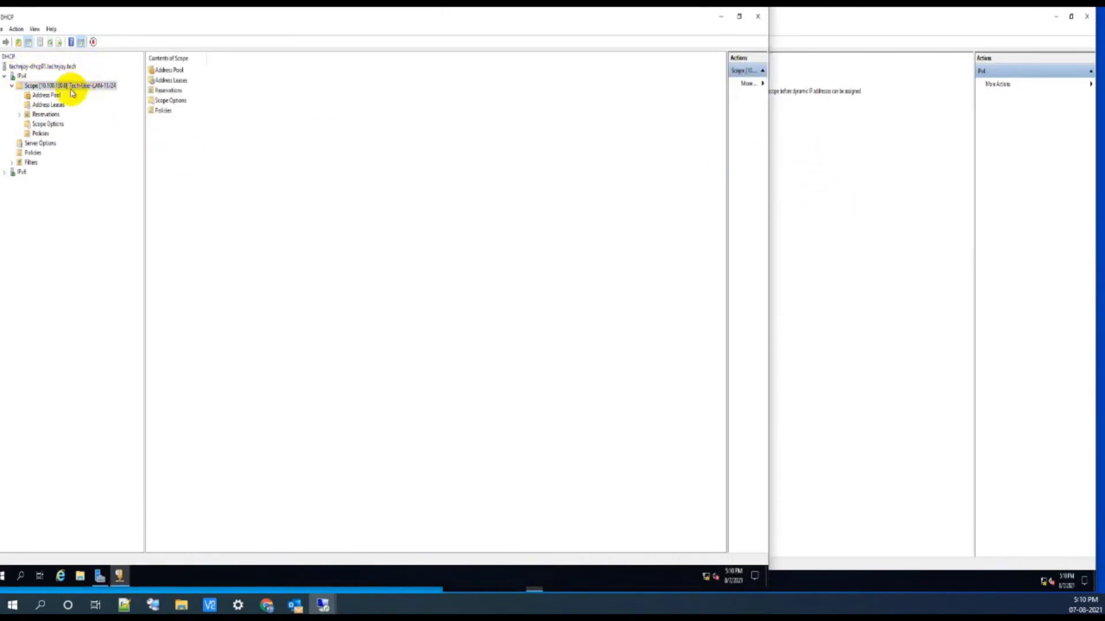
left_click(168, 80)
left_click(168, 70)
left_click(174, 100)
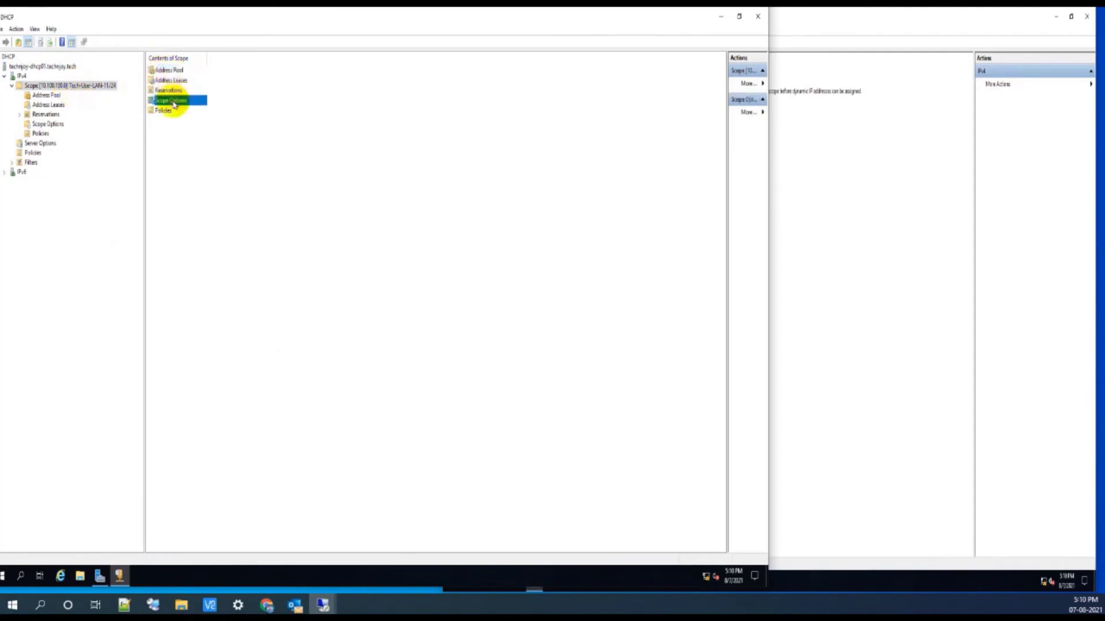
left_click(168, 90)
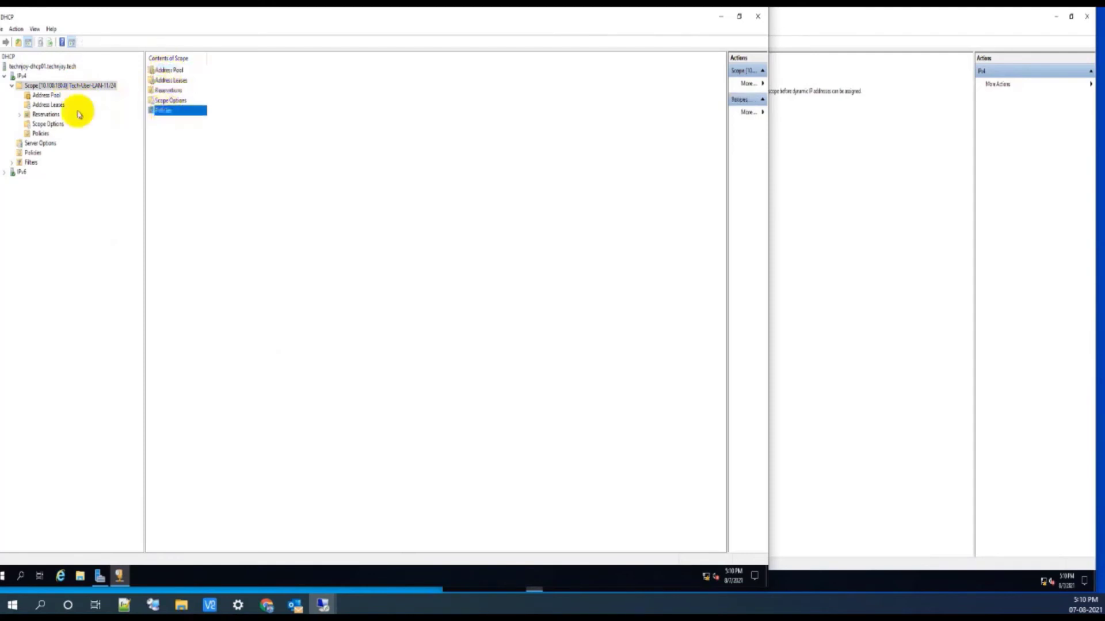
left_click(48, 105)
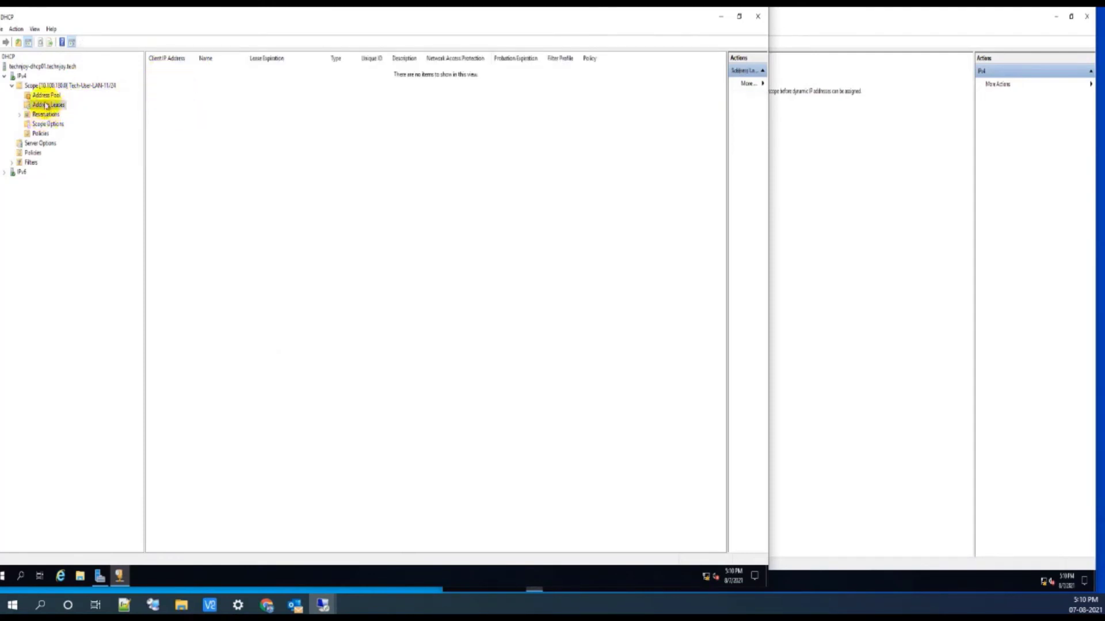
left_click(47, 124)
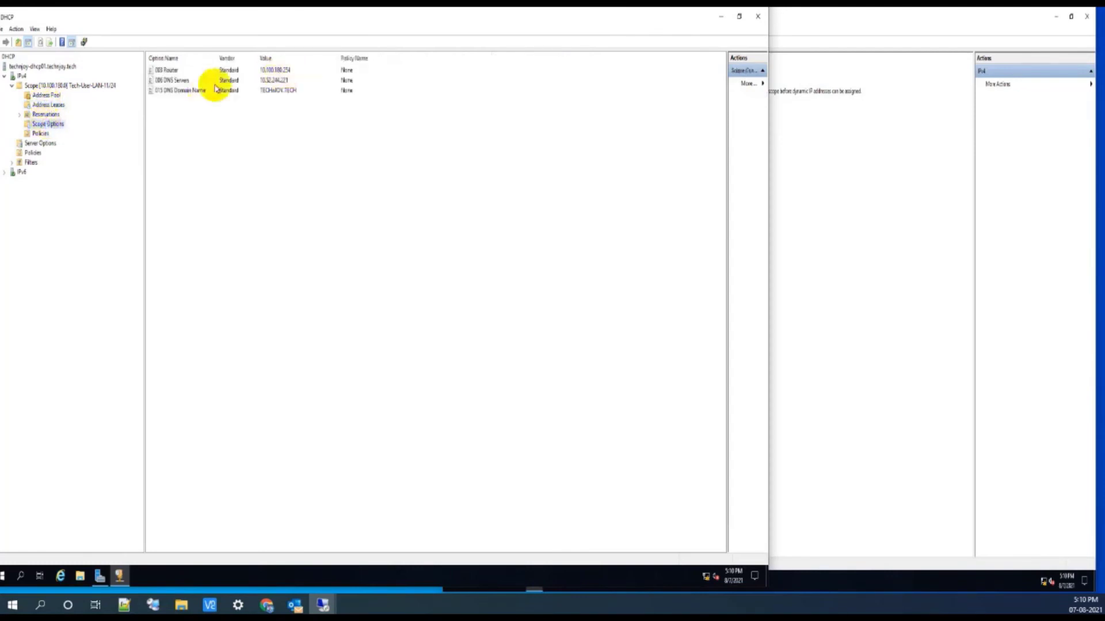
left_click(778, 218)
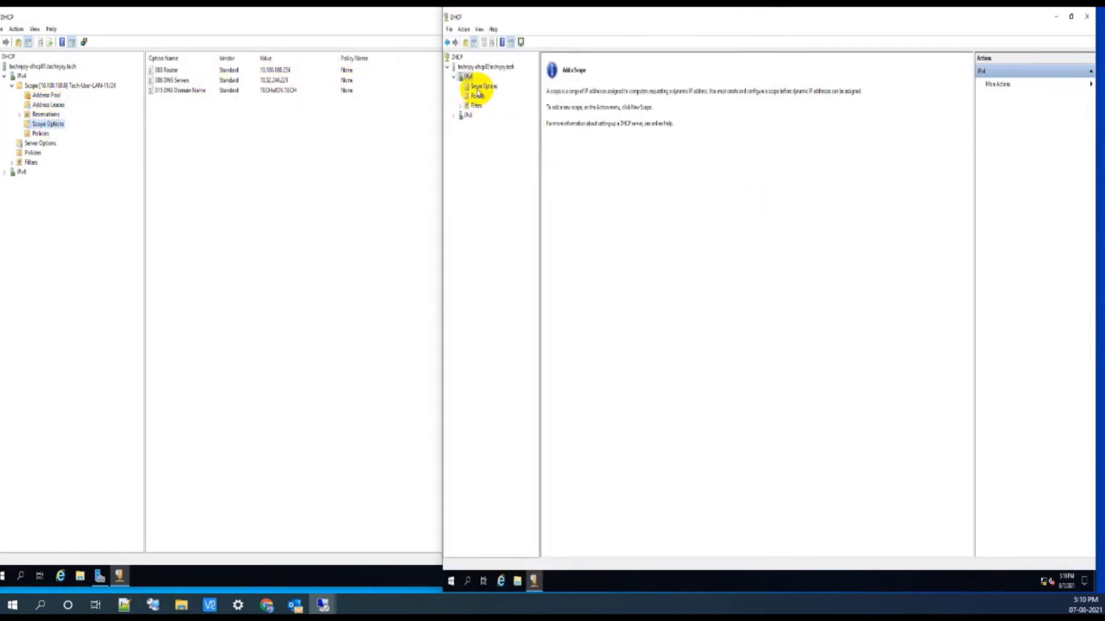
left_click(477, 68)
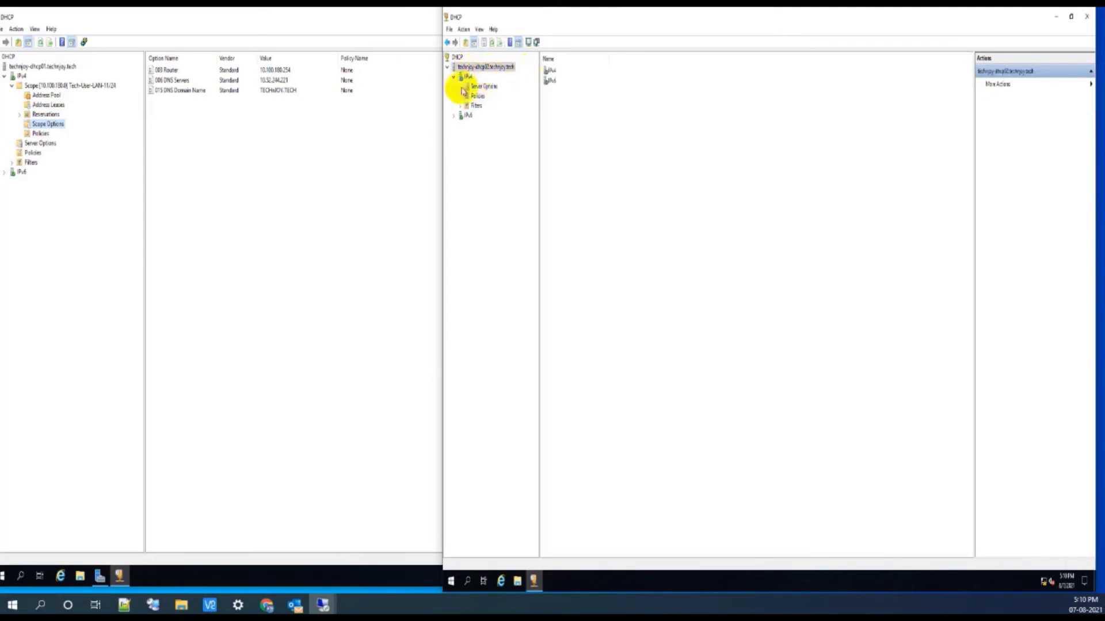
left_click_drag(441, 89, 367, 90)
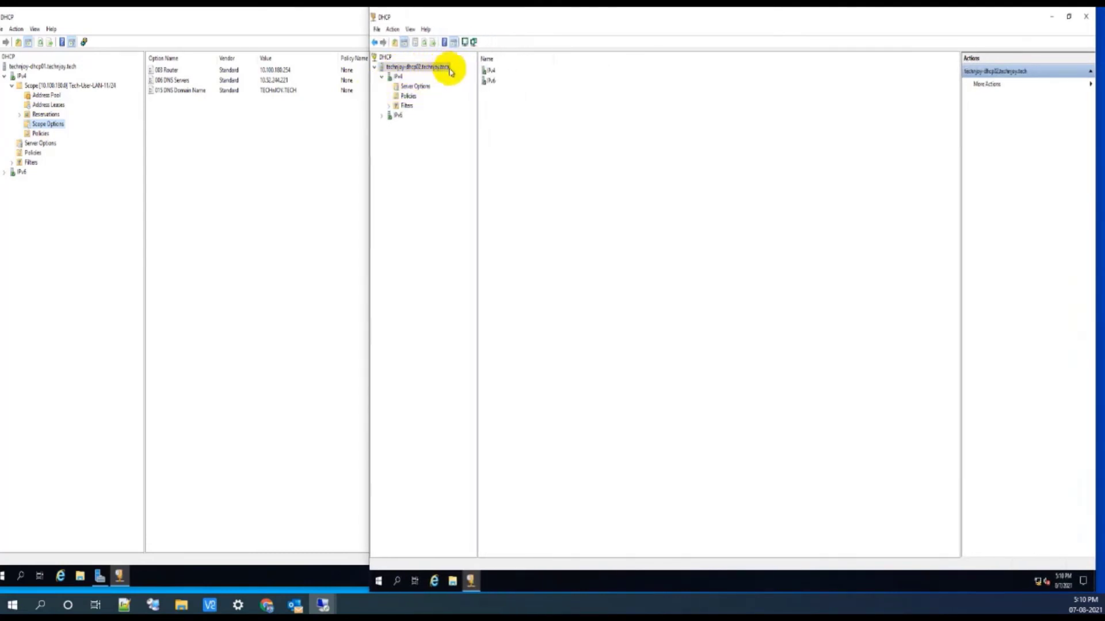
left_click(397, 77)
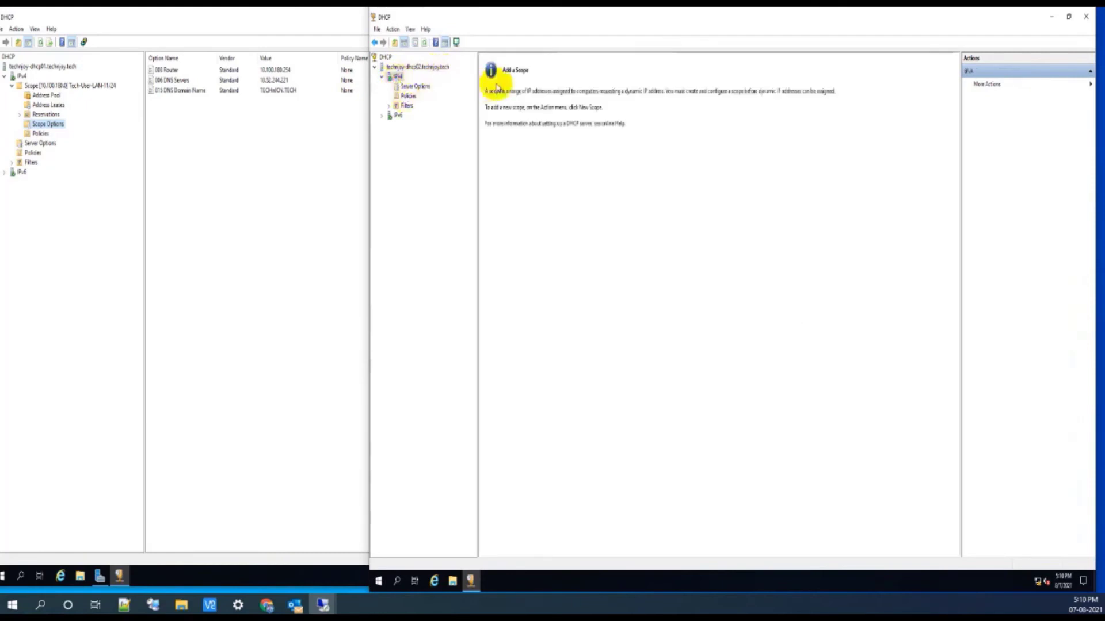
left_click(42, 86)
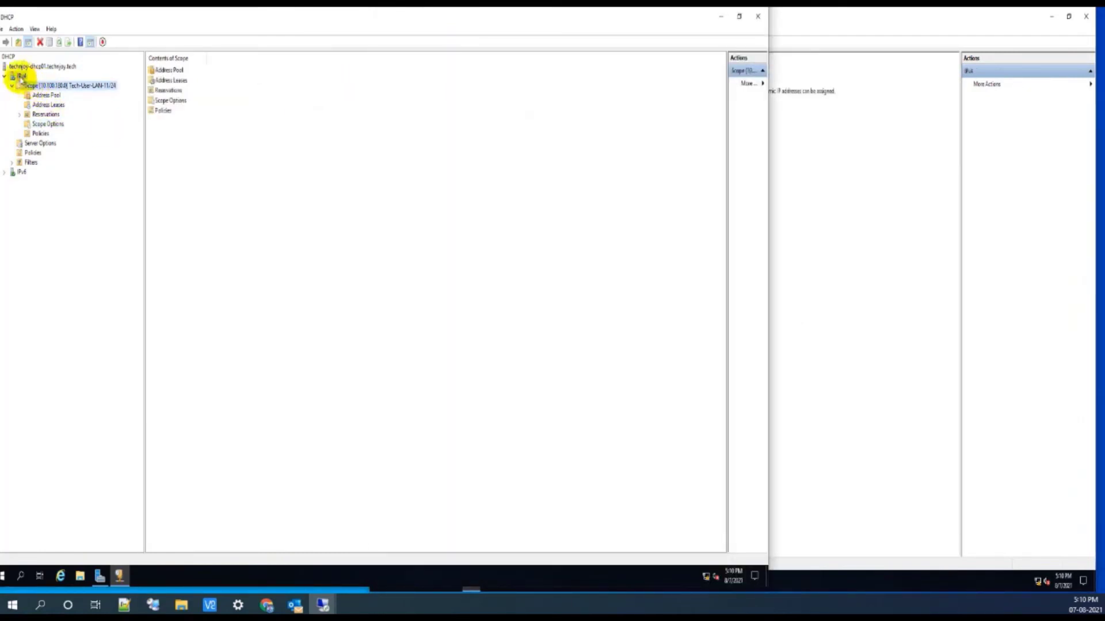
left_click(22, 77)
right_click(21, 77)
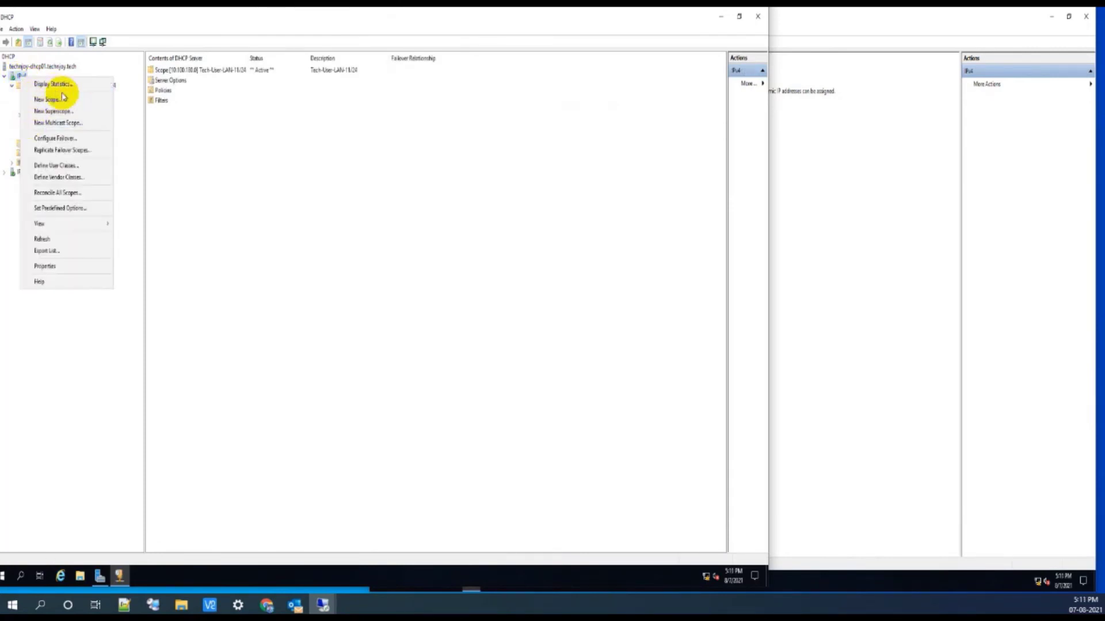
left_click(194, 156)
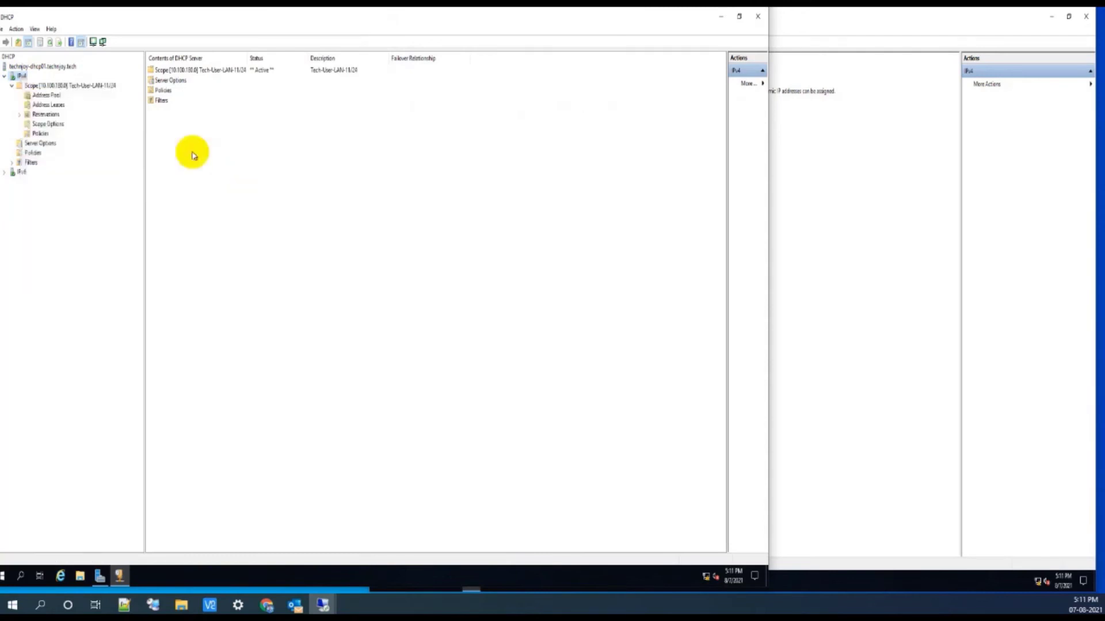
right_click(22, 78)
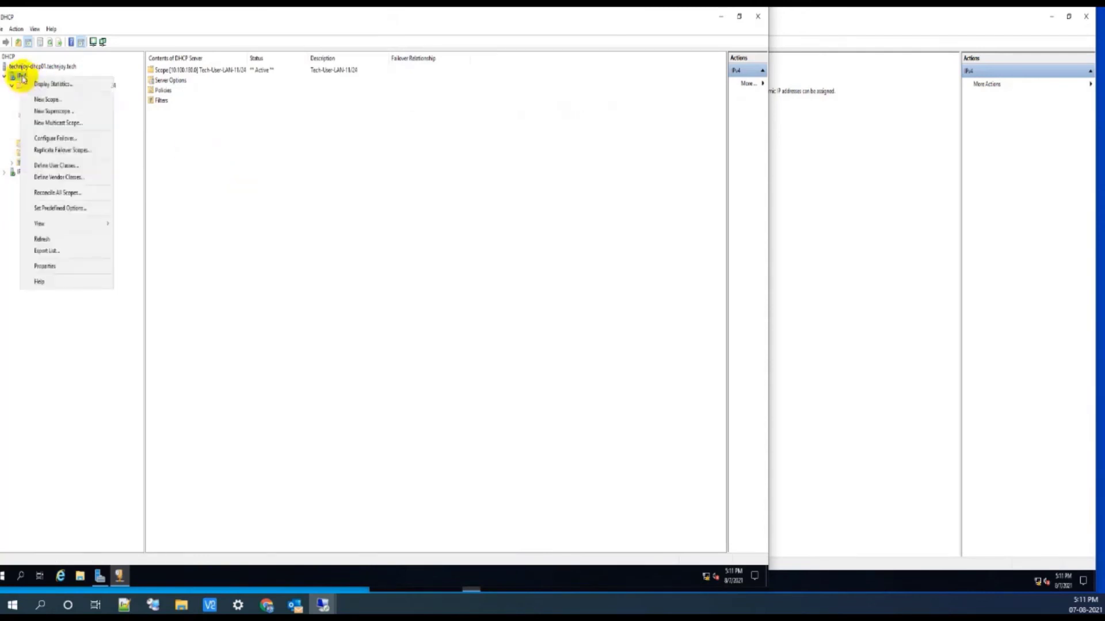
left_click(19, 67)
right_click(19, 67)
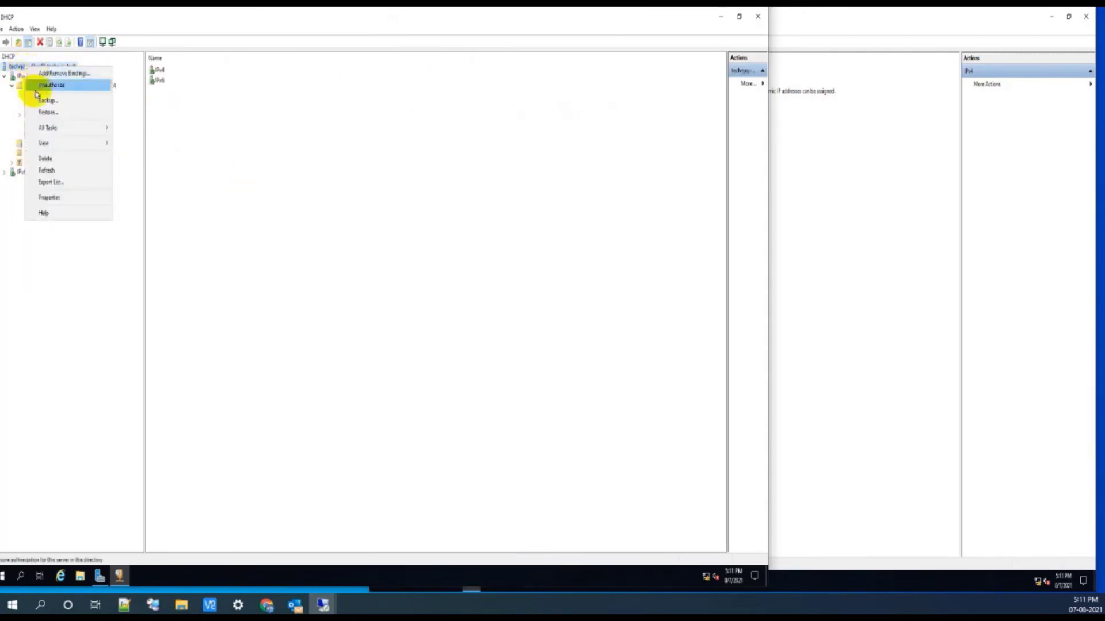
left_click(188, 192)
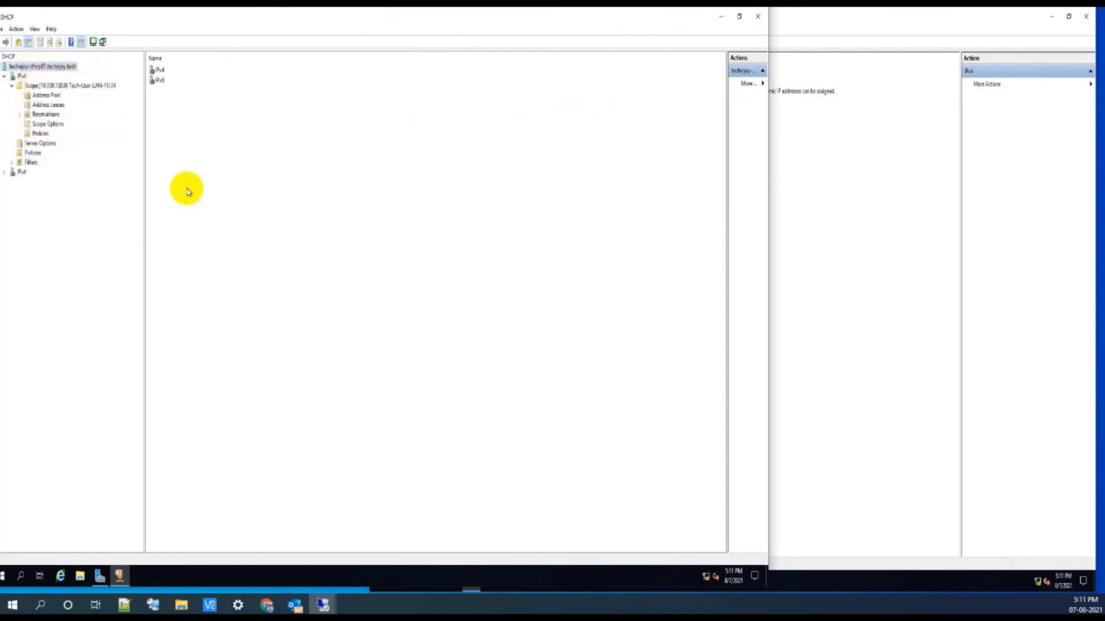
left_click(22, 77)
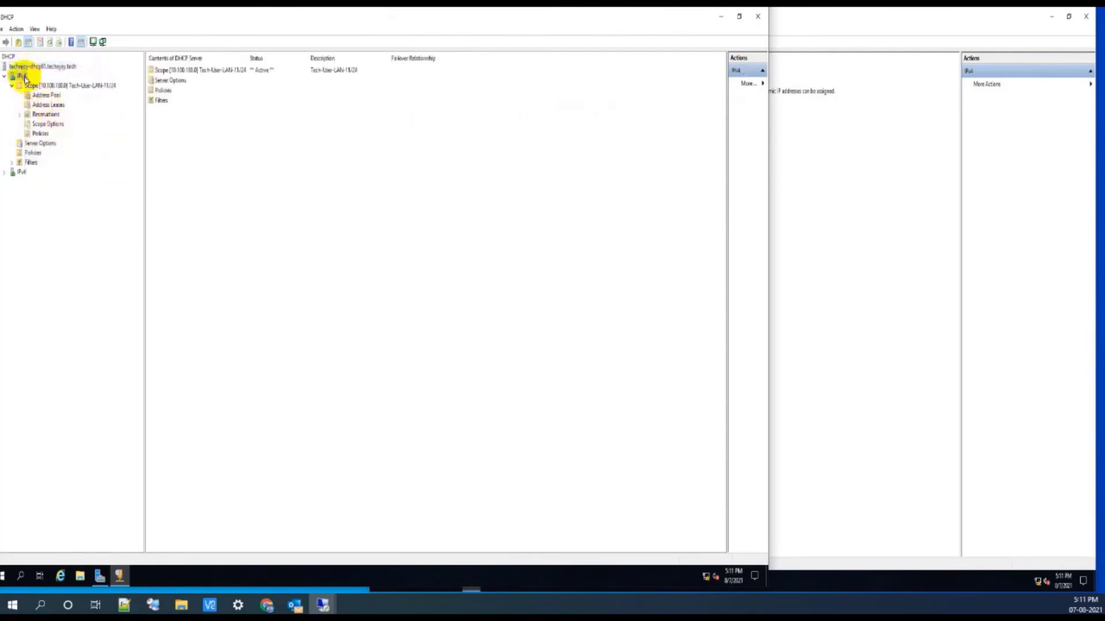
right_click(22, 80)
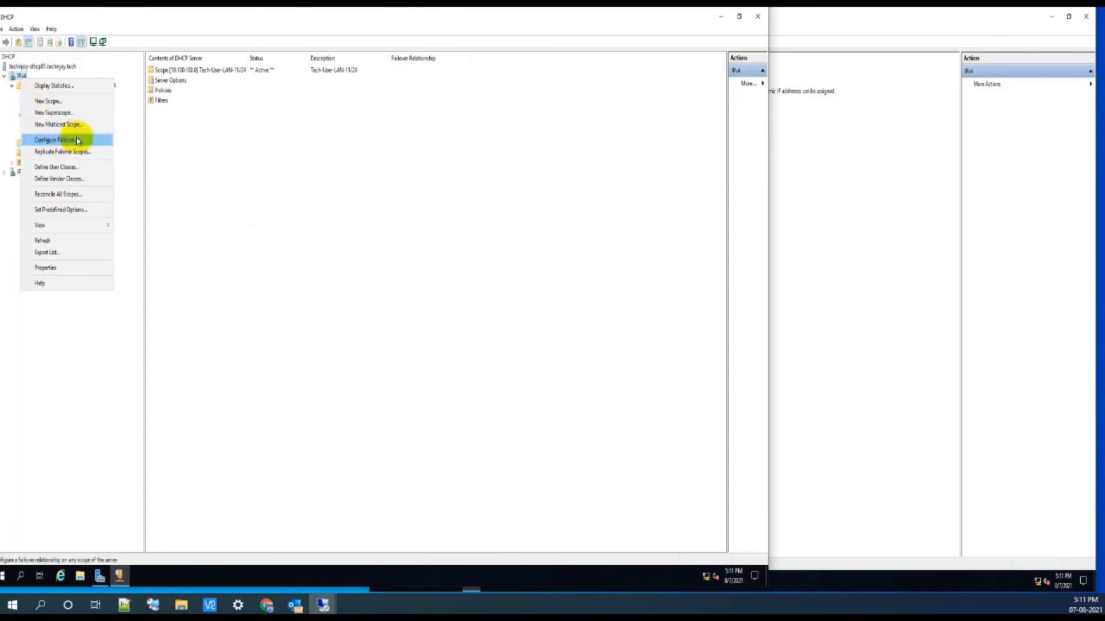
left_click(349, 168)
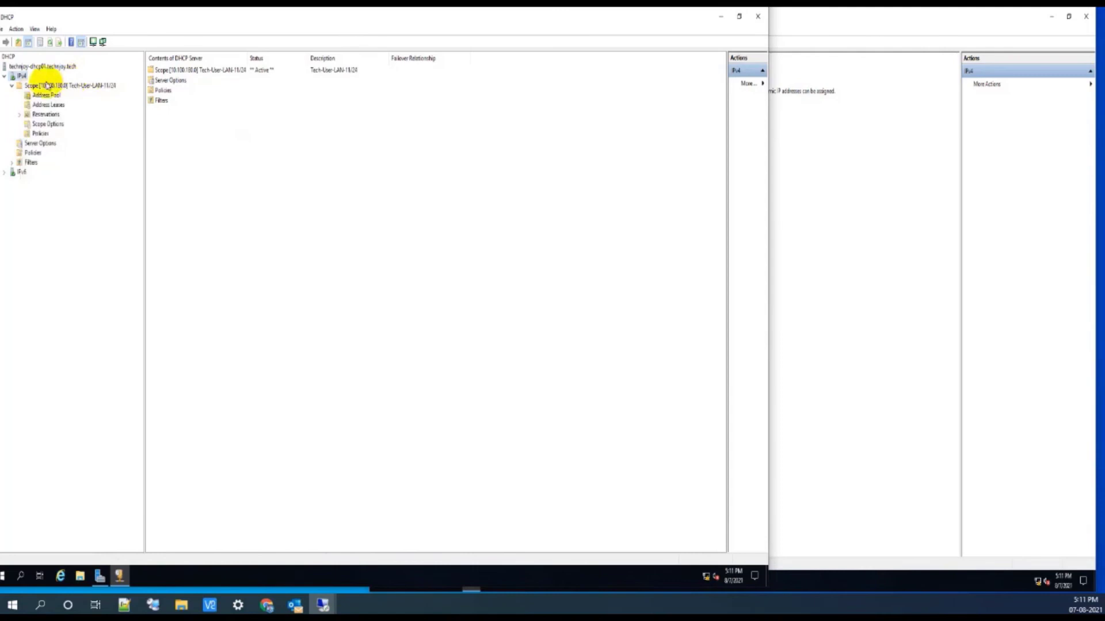
right_click(21, 76)
left_click(51, 135)
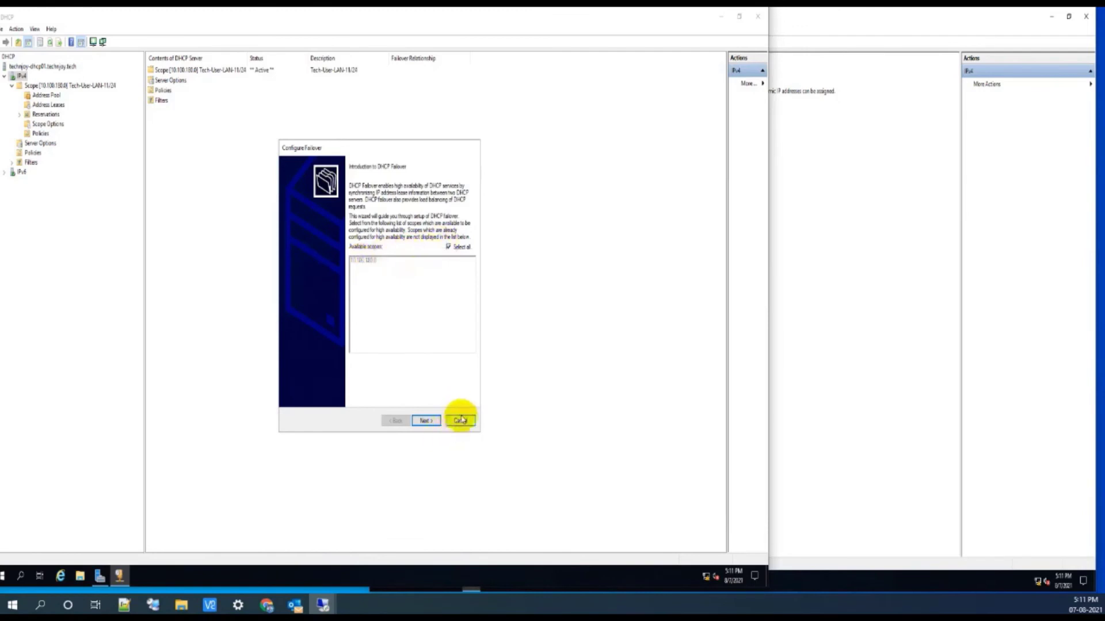
left_click(460, 421)
left_click(63, 87)
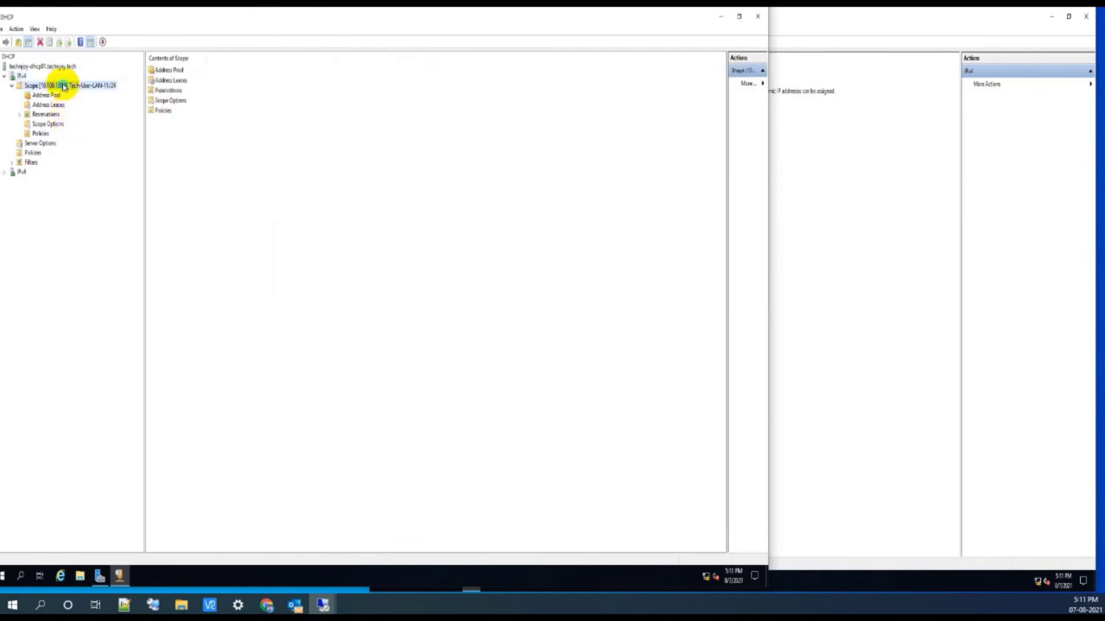
Step: Start Configure Failover for the 10.100.180.0 scope and pass the introduction page
right_click(63, 87)
left_click(88, 122)
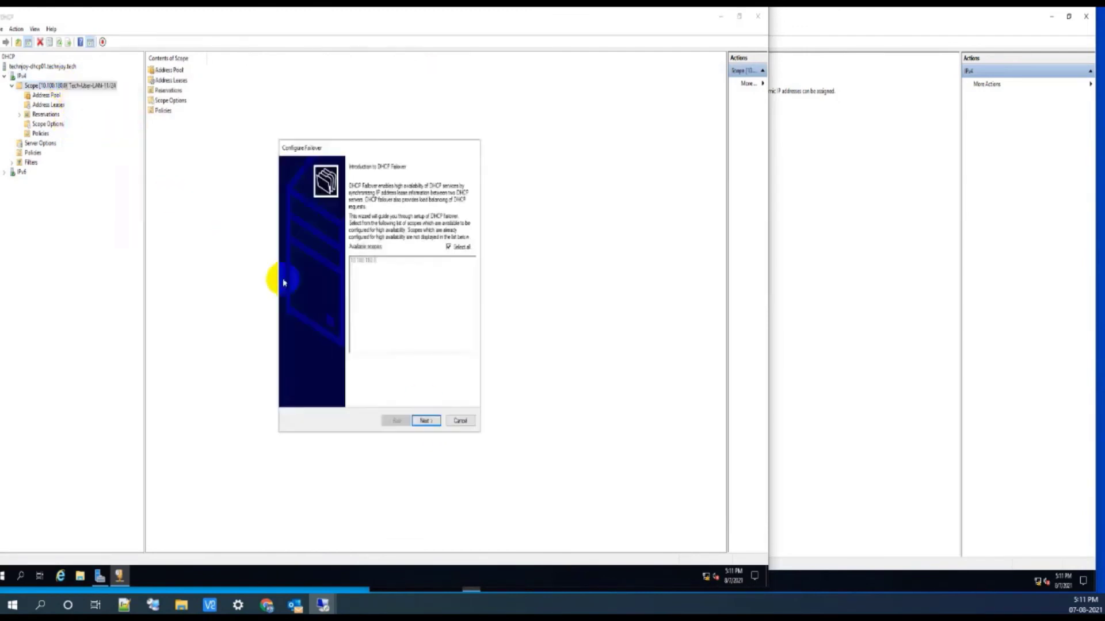
left_click(426, 421)
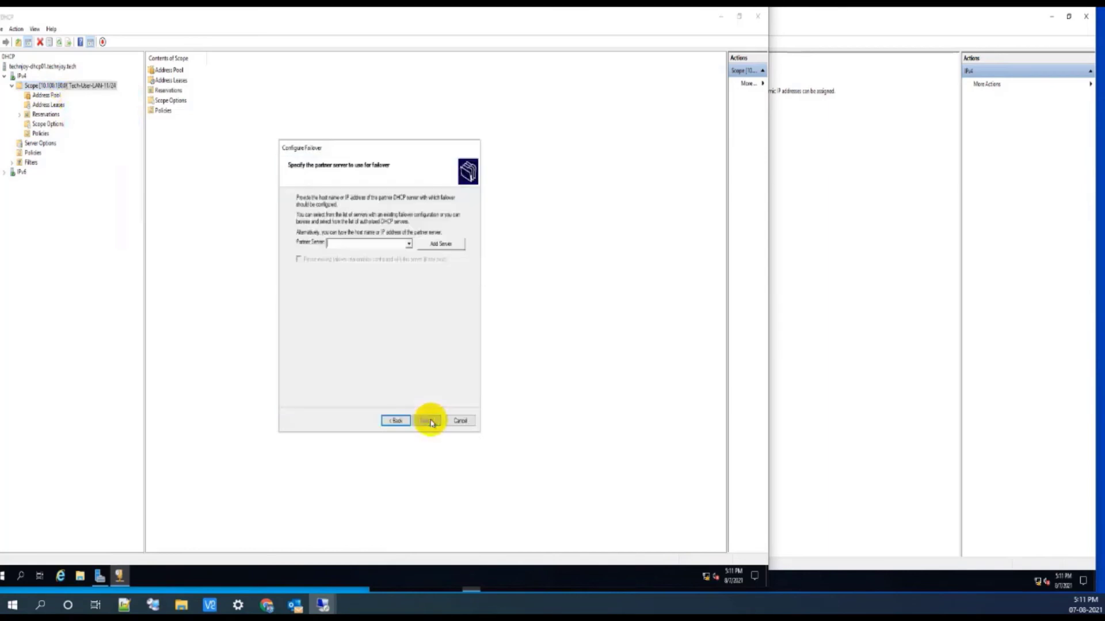
Step: Add techjoy-dhcp02 (10.52.244.224) from the authorized DHCP servers as the failover partner
left_click(408, 245)
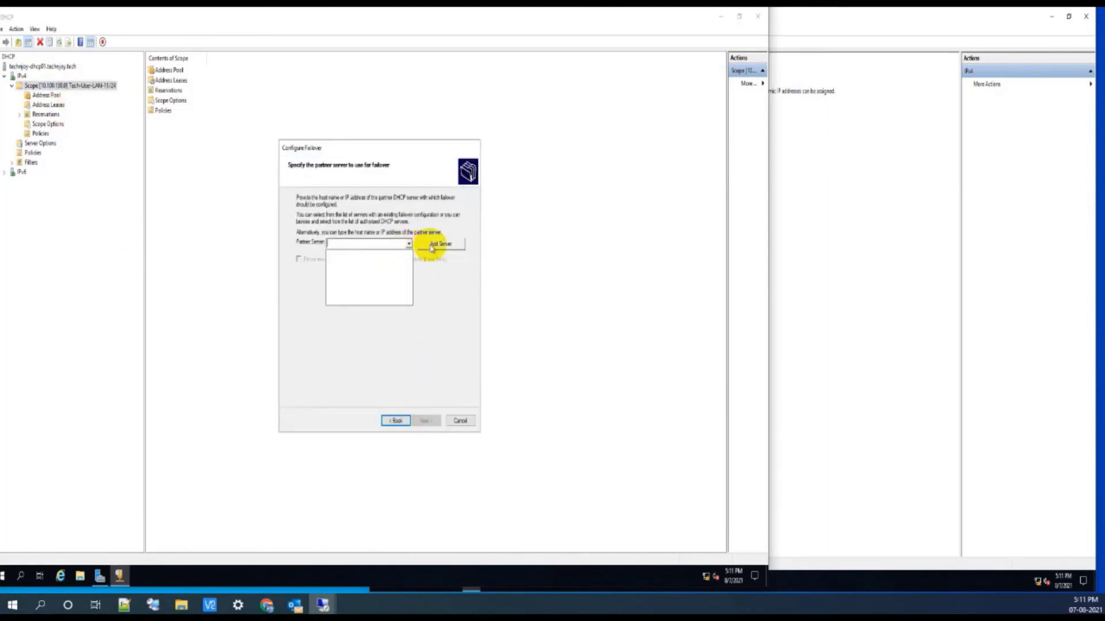
left_click(436, 244)
left_click(441, 244)
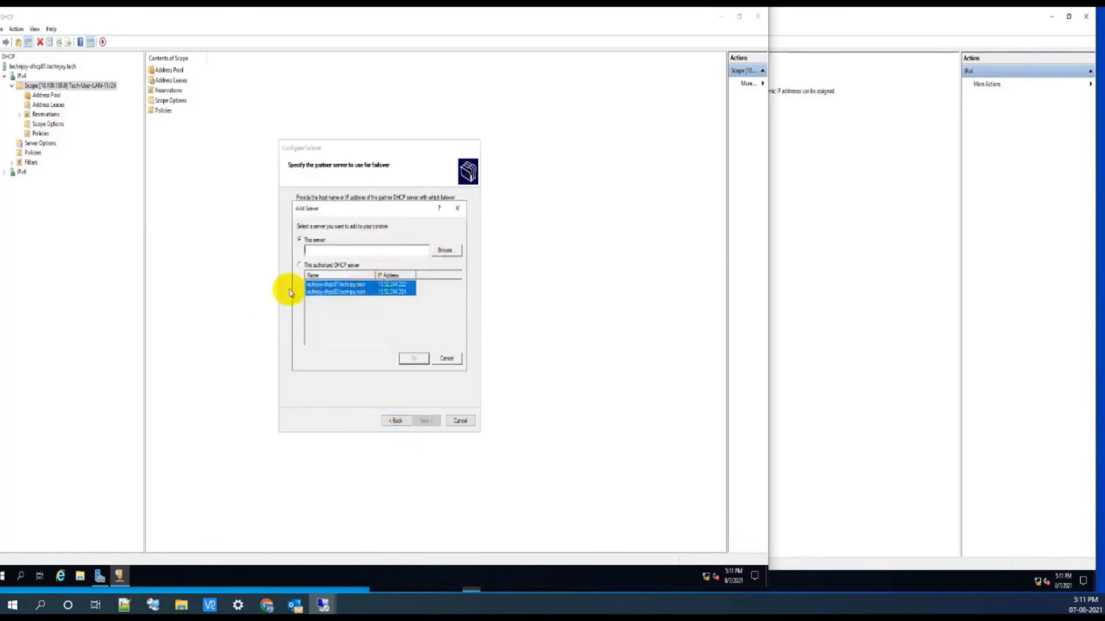
left_click(300, 265)
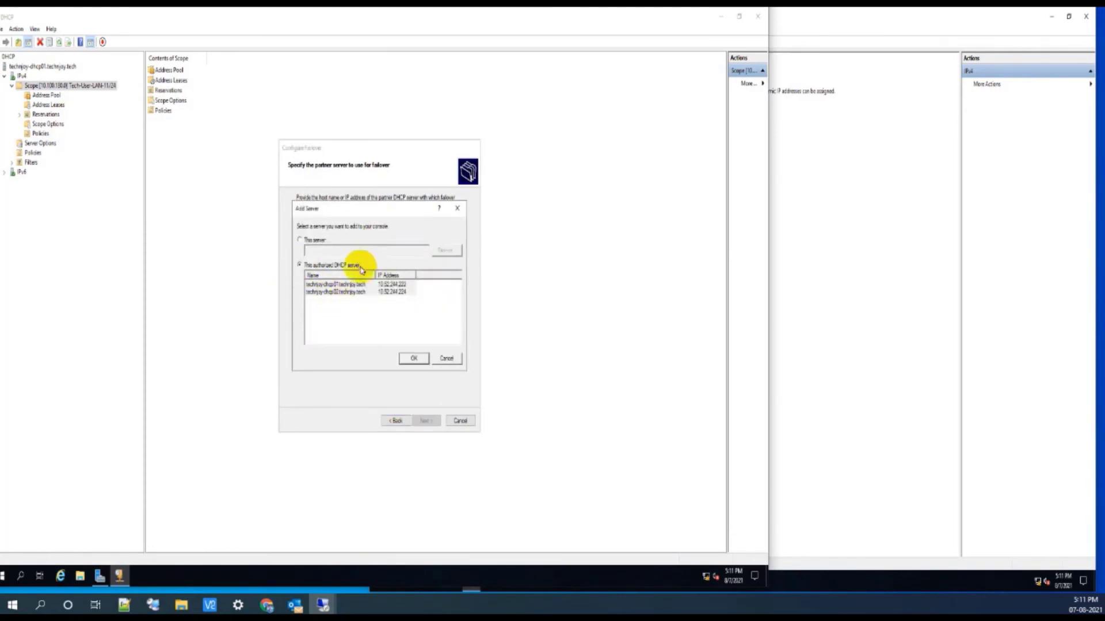
left_click(340, 293)
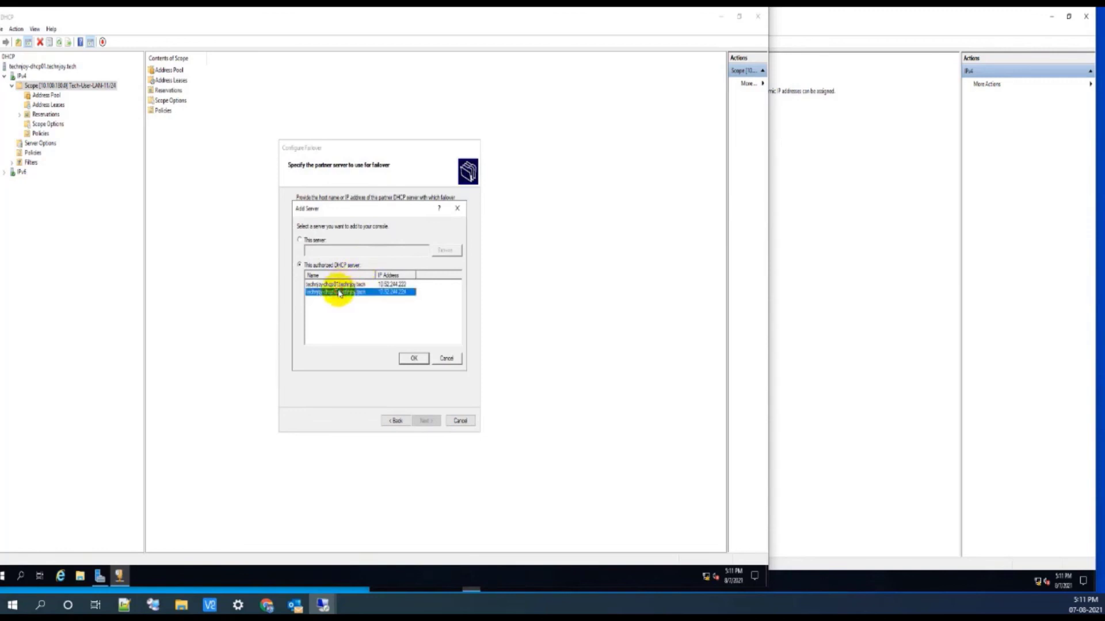
left_click(414, 358)
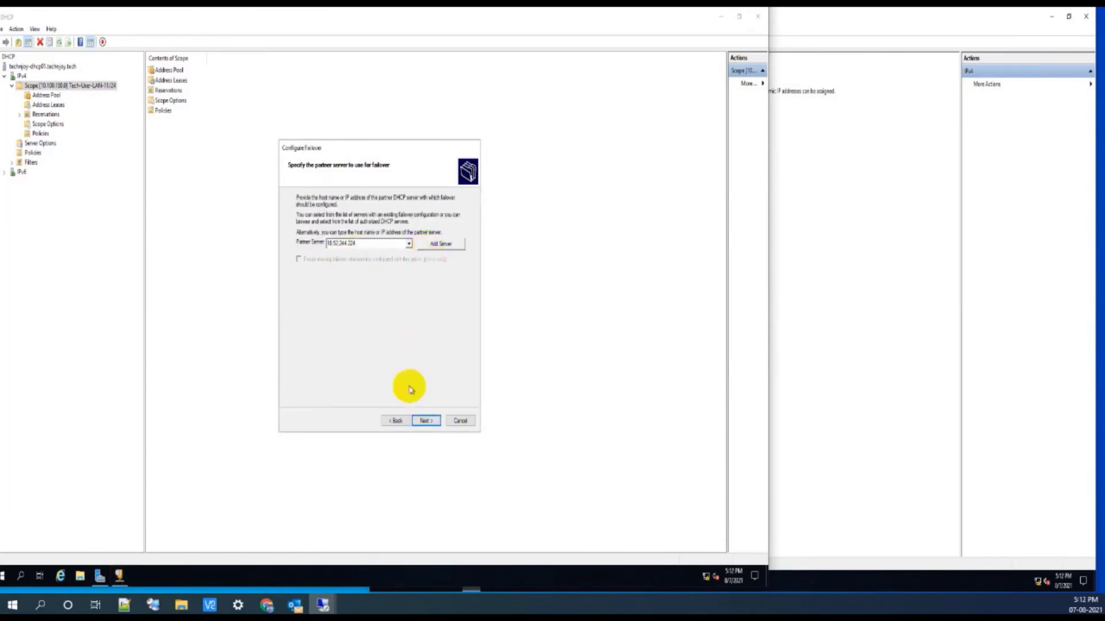
Step: Set the failover relationship mode to Hot standby with the partner server in the Standby role
left_click(425, 420)
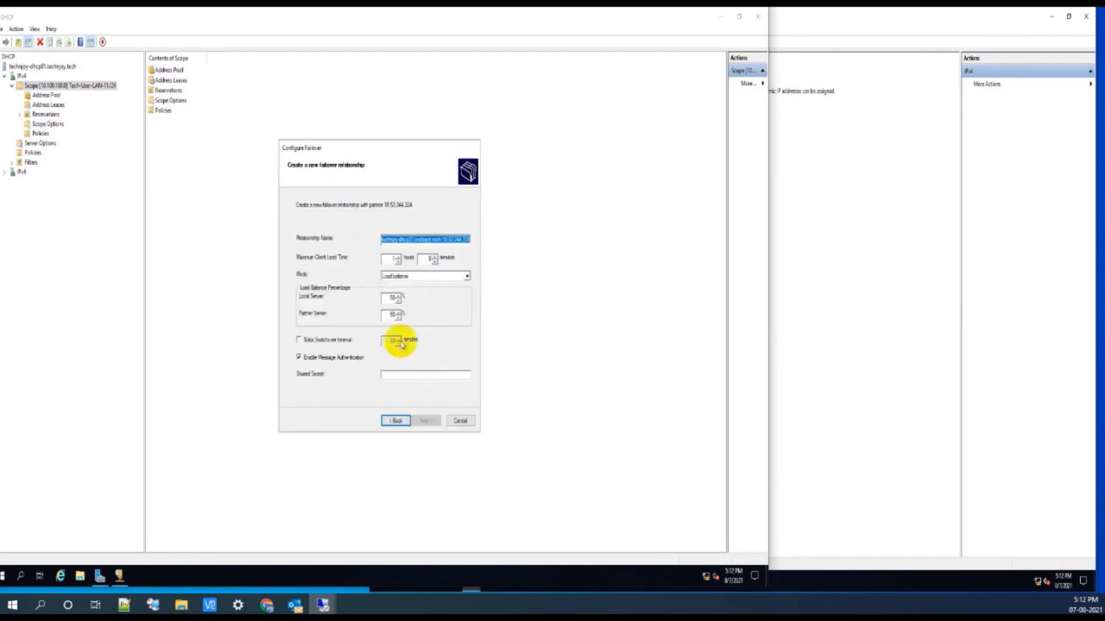
left_click(434, 238)
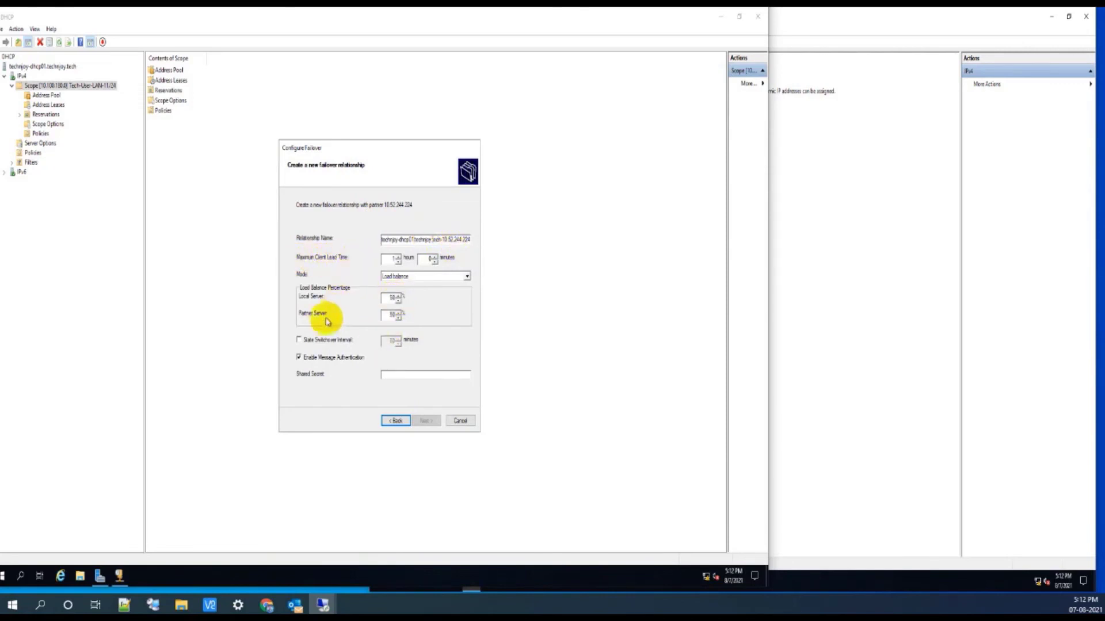
left_click(465, 279)
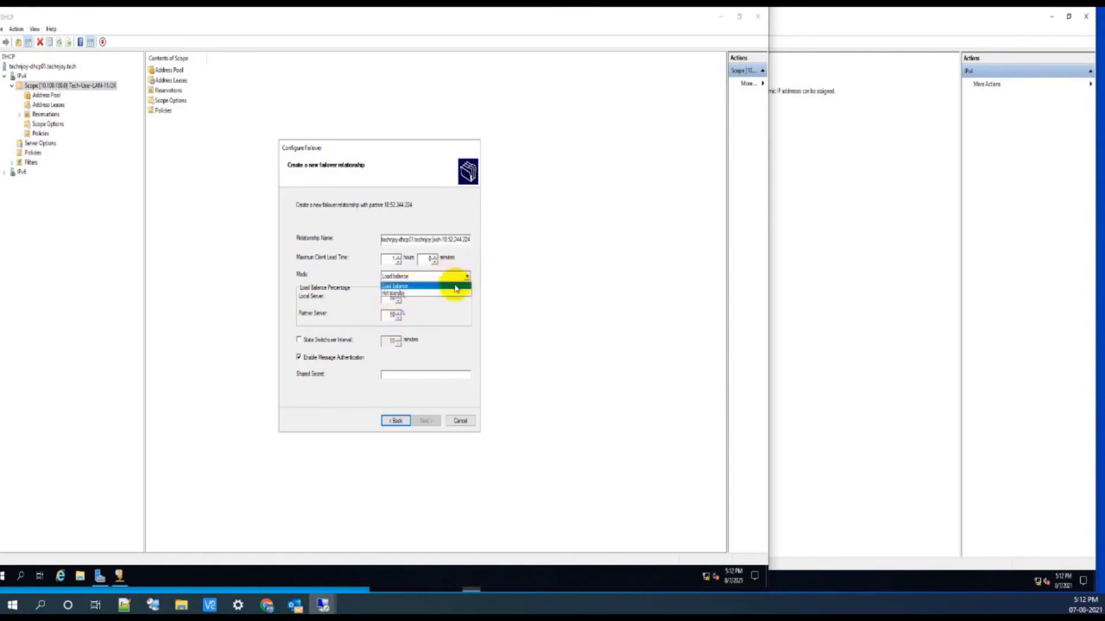
left_click(439, 293)
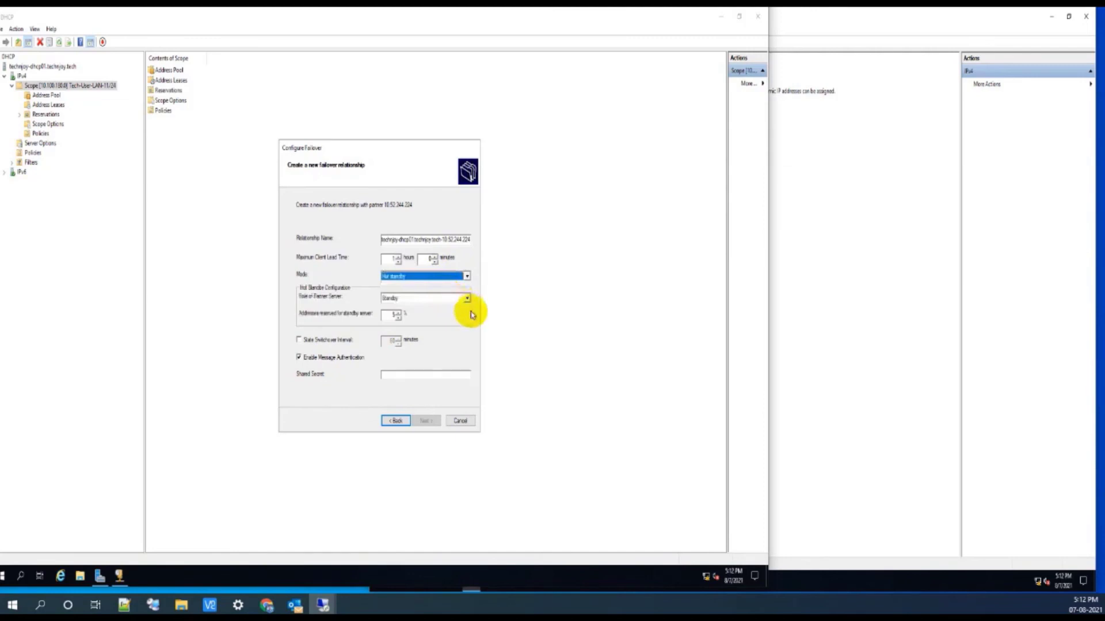
left_click(466, 298)
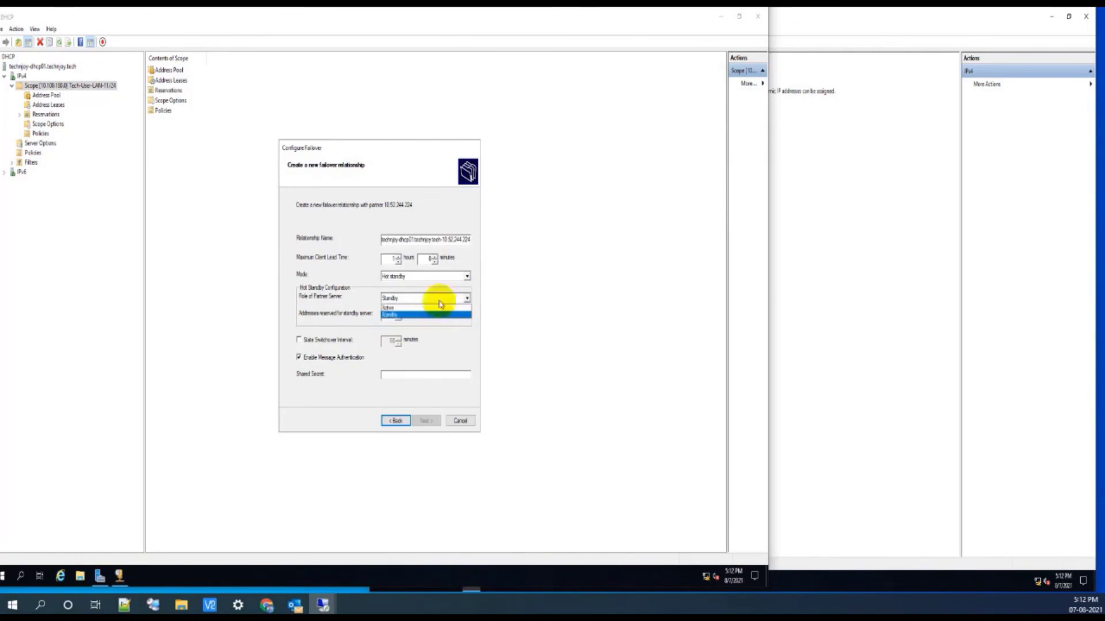
left_click(409, 315)
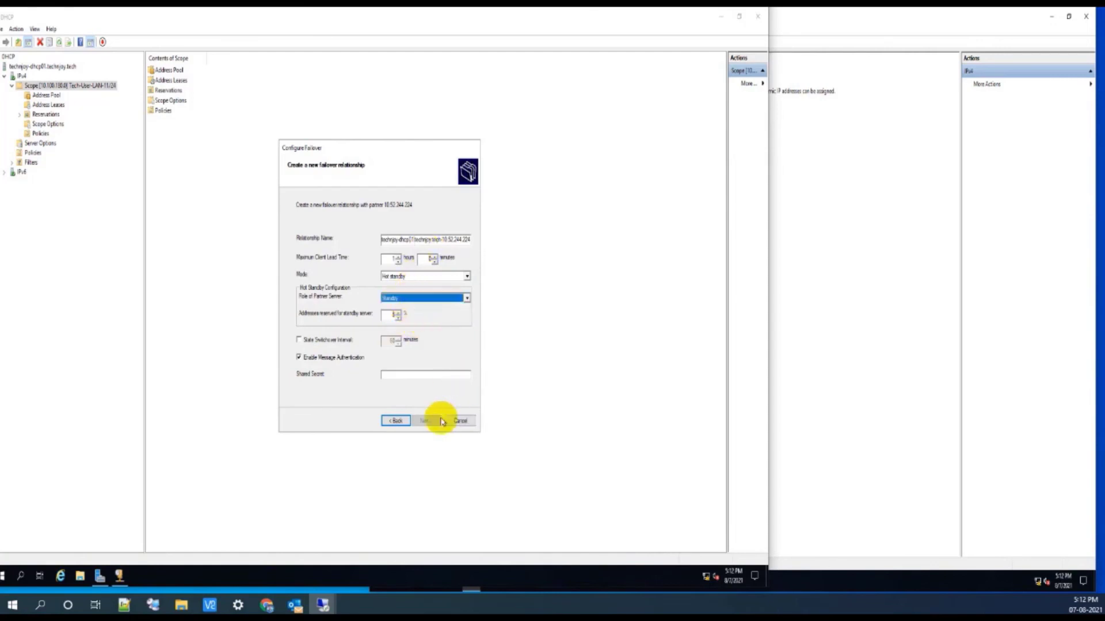
Step: Enter the failover shared secret and continue to the summary page
left_click(394, 374)
type("p")
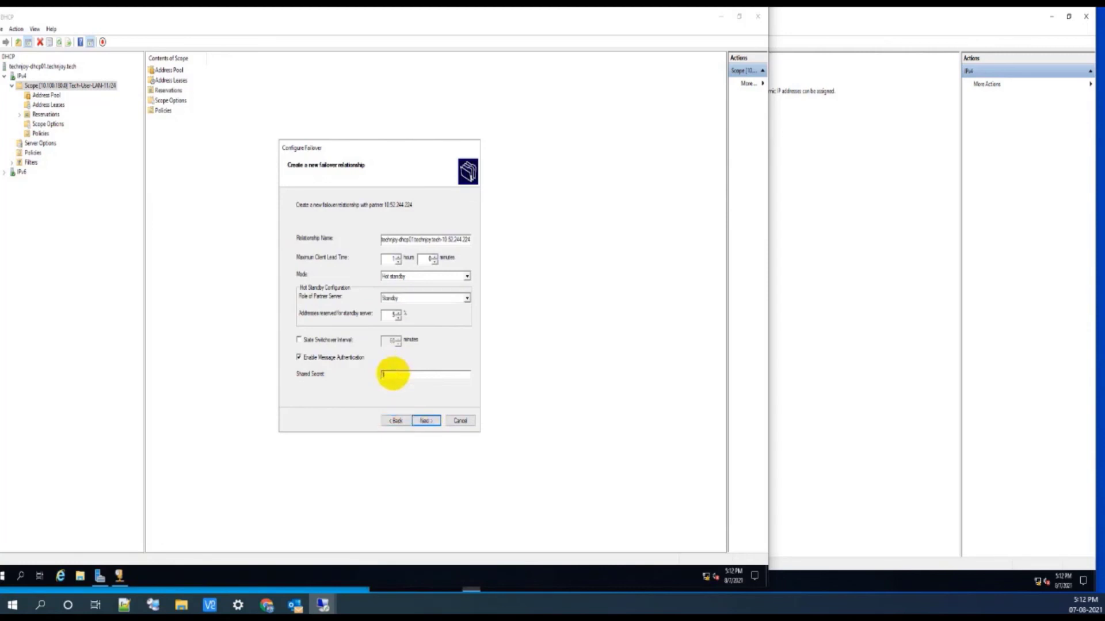
key("BackSpace")
type("p")
left_click(425, 421)
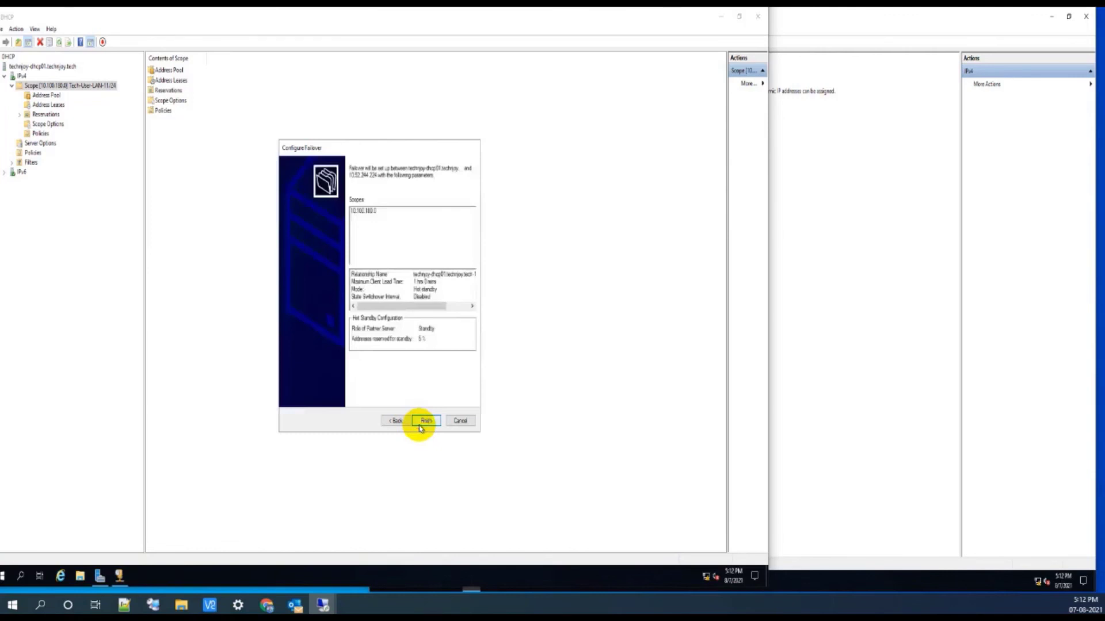
Step: Finish creating the failover relationship and refresh the scope on technjoy-dhcp01
left_click(424, 421)
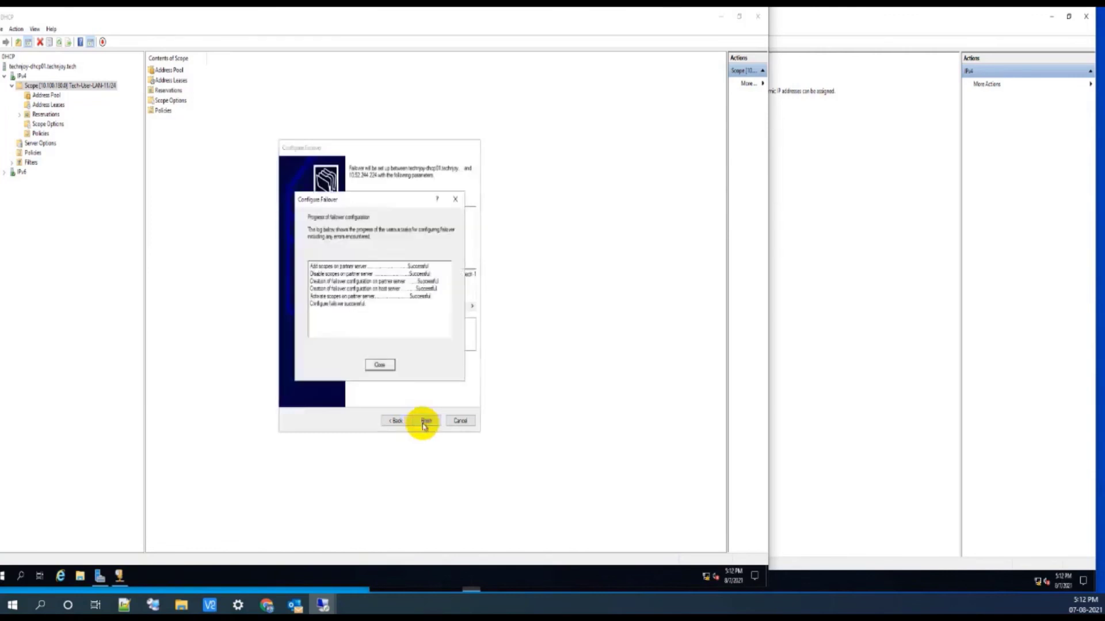
left_click(379, 367)
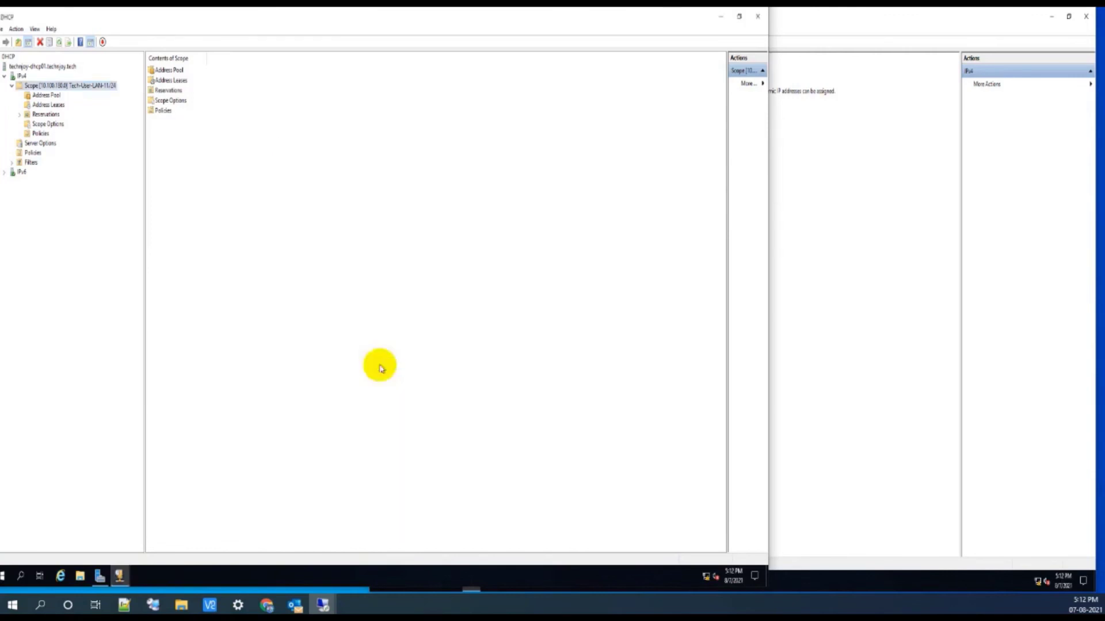
right_click(81, 86)
left_click(97, 204)
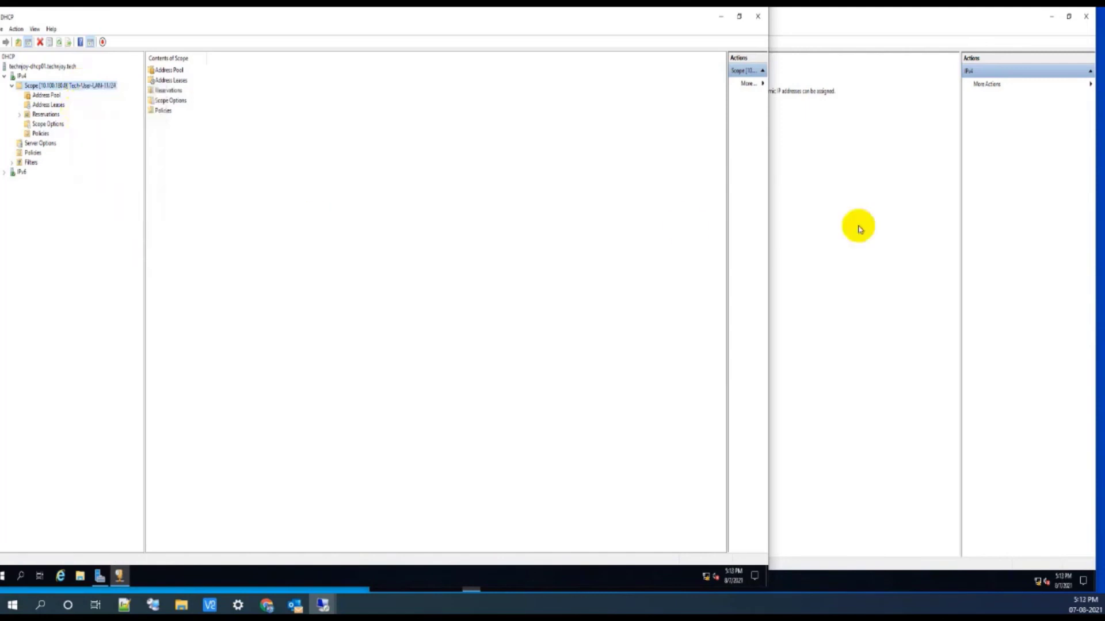
Step: Refresh IPv4 on technjoy-dhcp02 to reveal the replicated 10.100.180.0 scope and view its options maximized
left_click(860, 225)
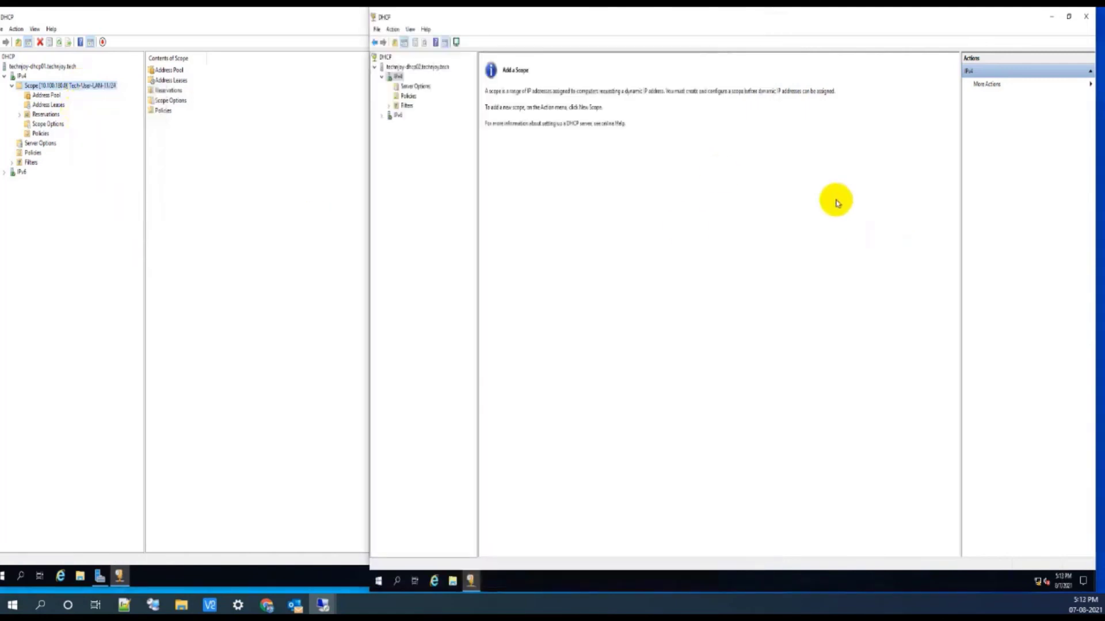
right_click(397, 76)
left_click(409, 228)
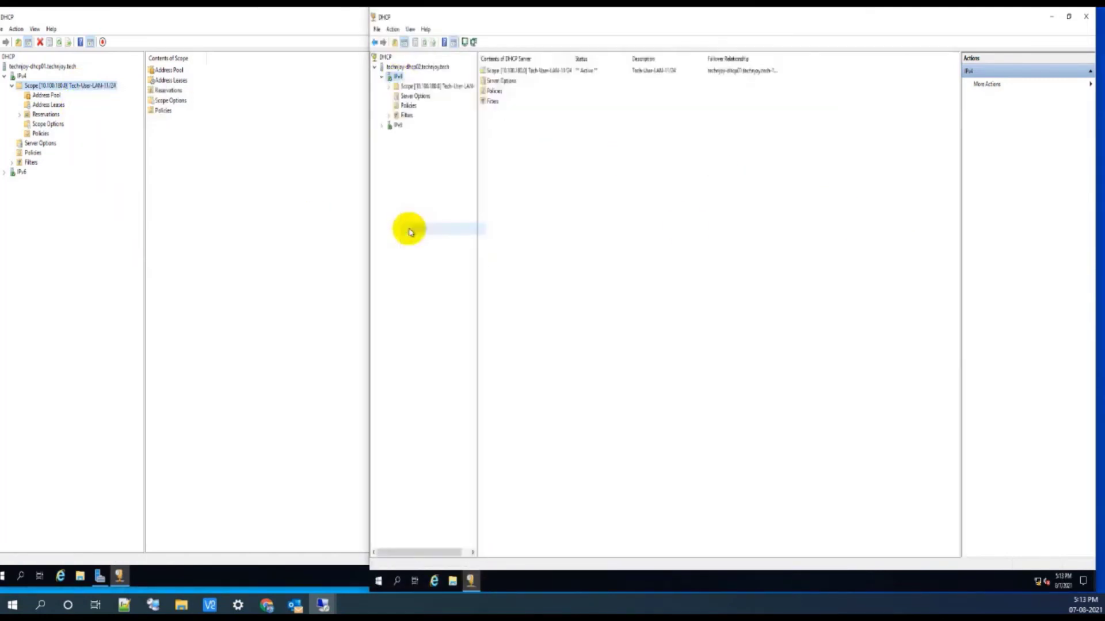
double_click(458, 87)
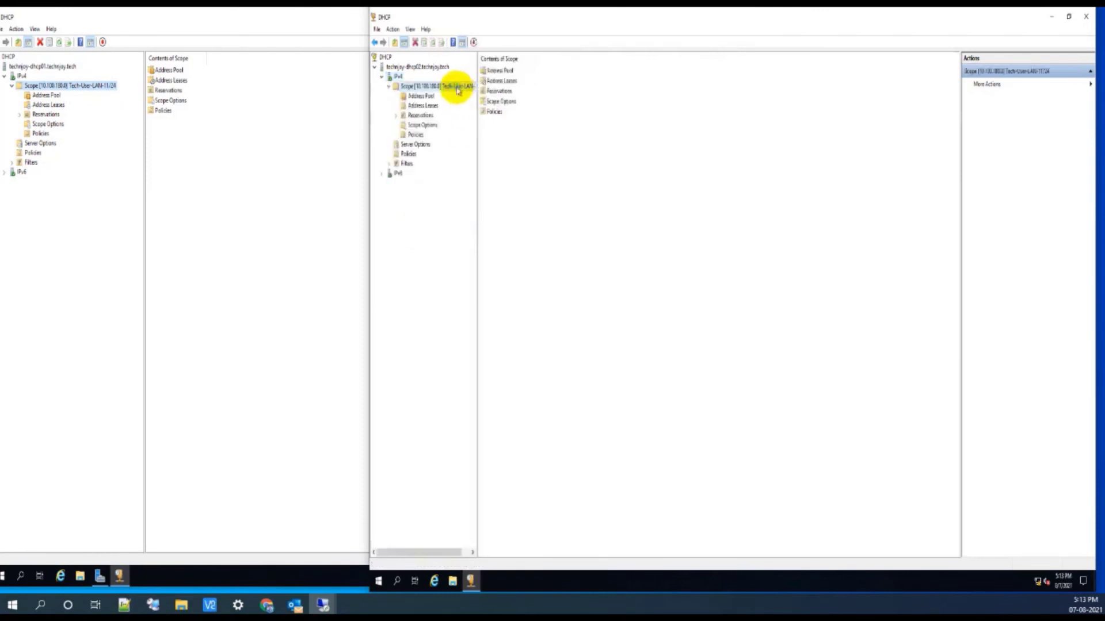
left_click(423, 106)
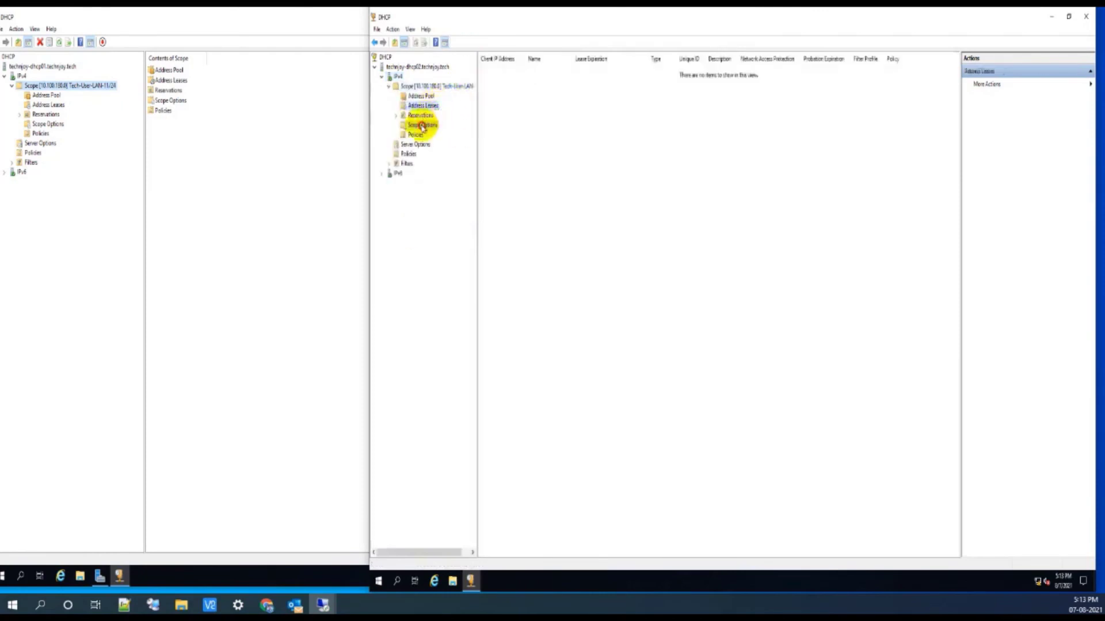
left_click(422, 126)
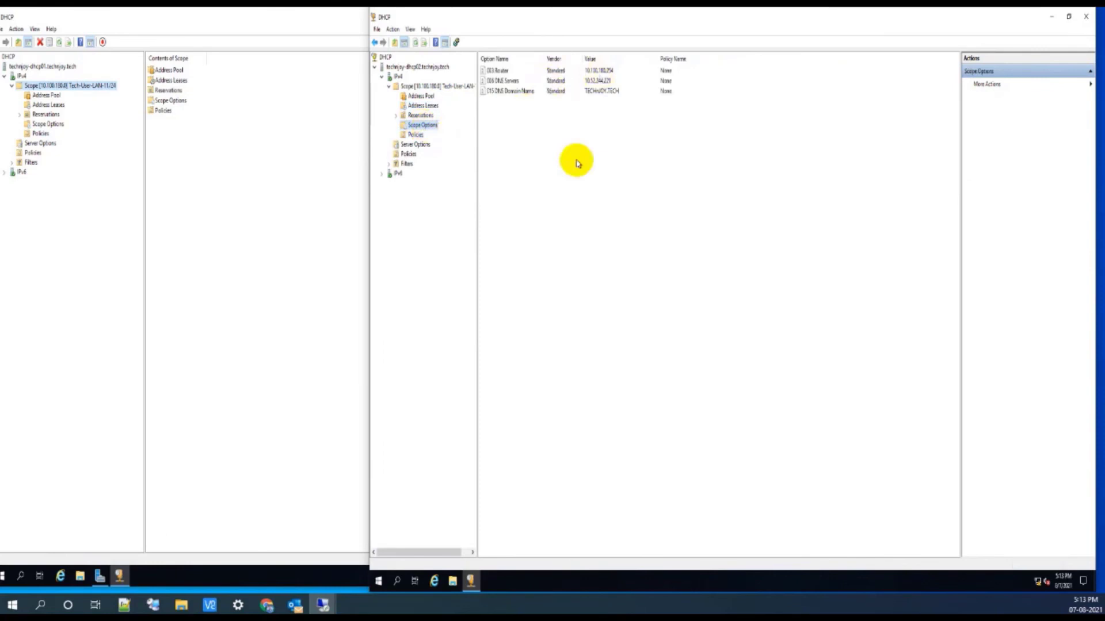
left_click(1056, 5)
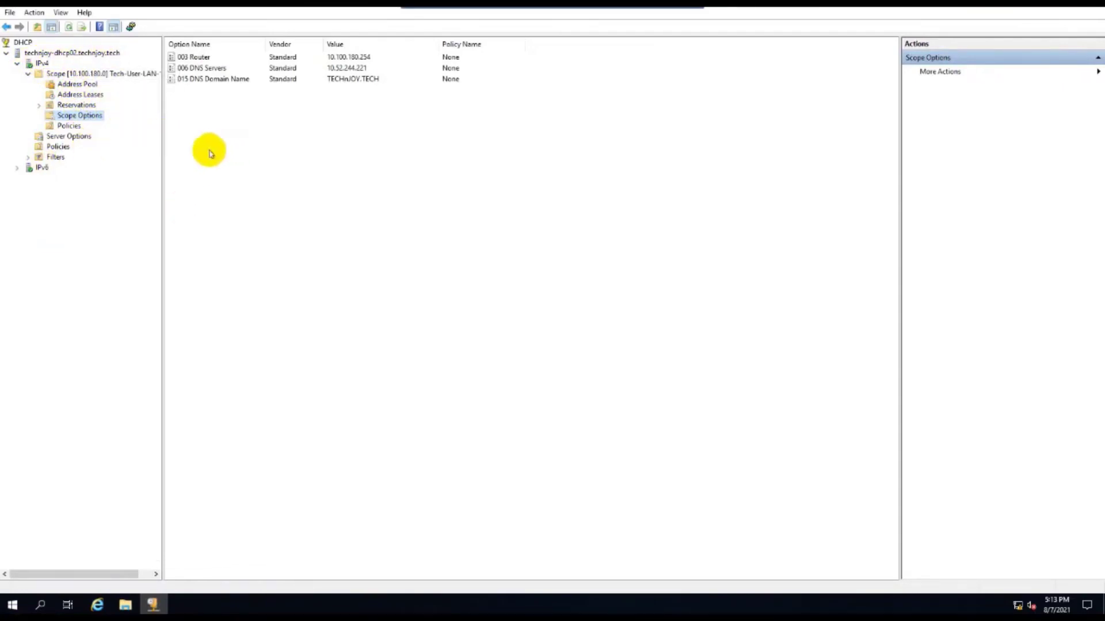
Step: Compare Address Pool, Address Leases, Reservations and Scope Options of Tech-User-LAN-11/24 on dhcp02 and dhcp01
left_click(71, 86)
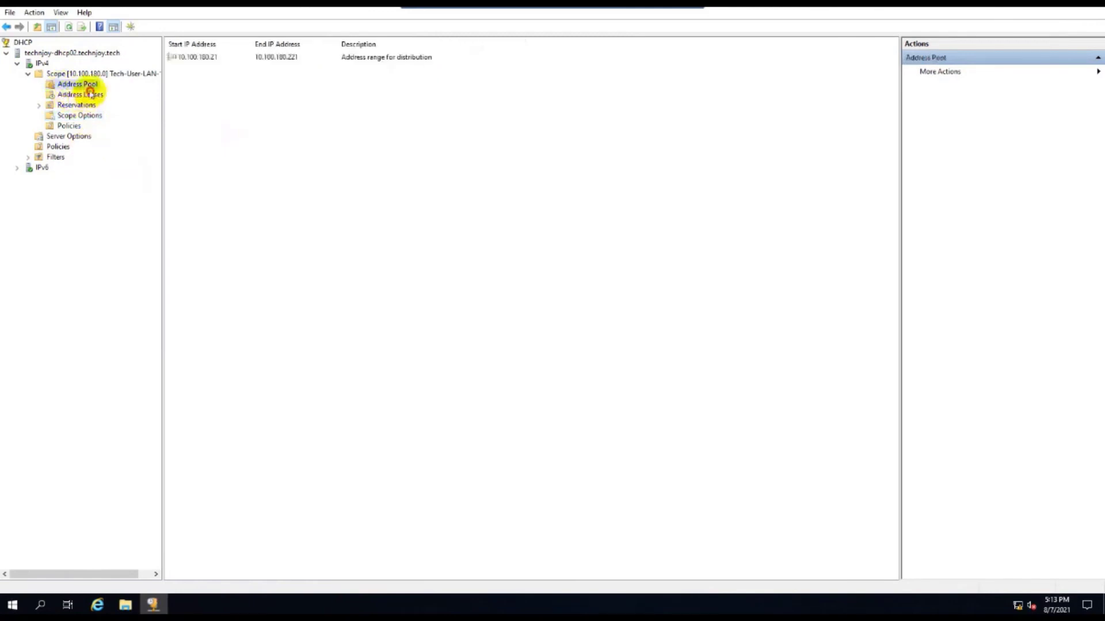
left_click(71, 96)
left_click(76, 126)
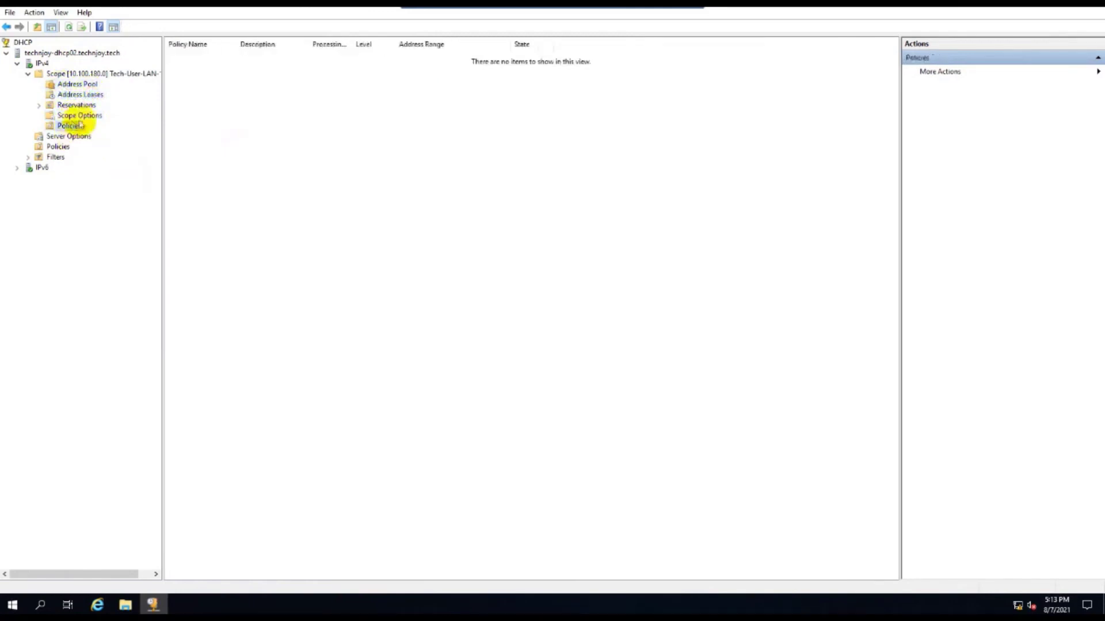
left_click(81, 94)
left_click(77, 85)
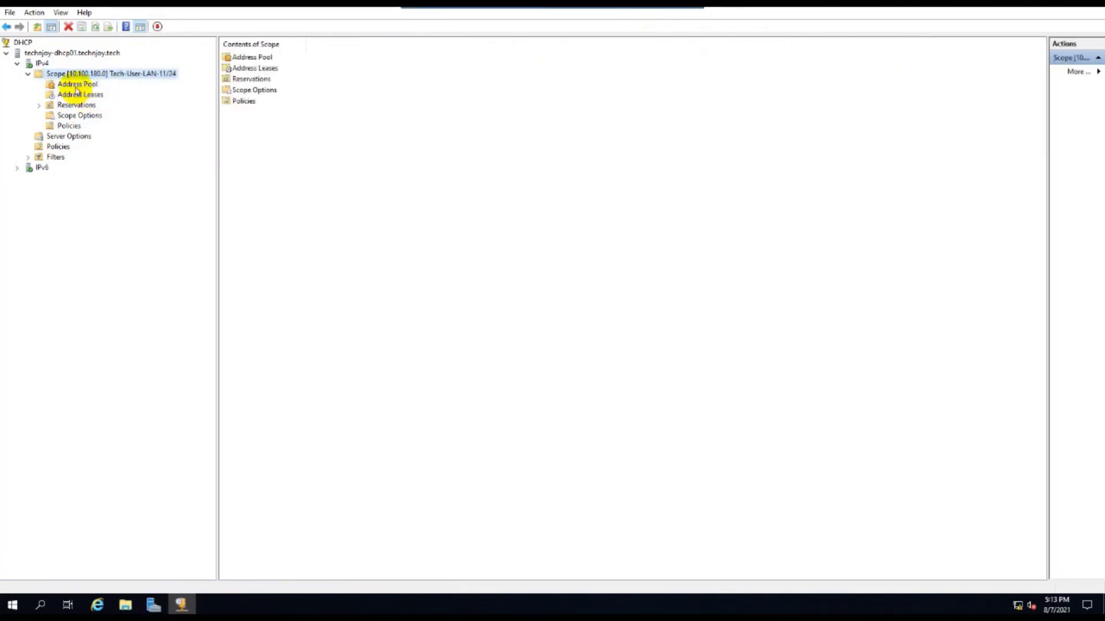
left_click(78, 84)
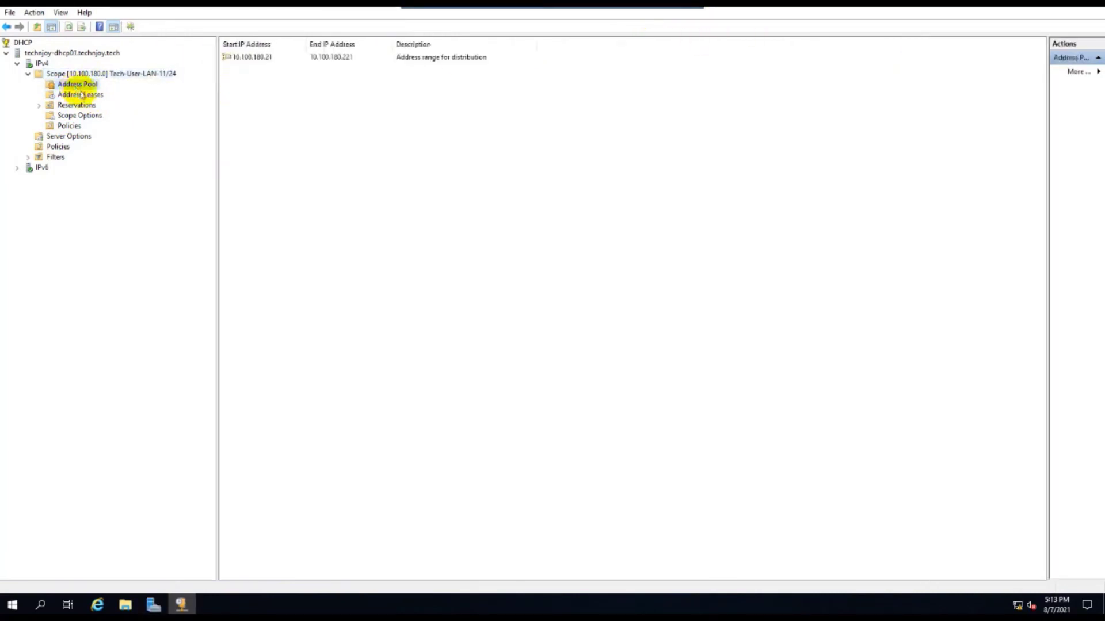
left_click(80, 94)
left_click(78, 106)
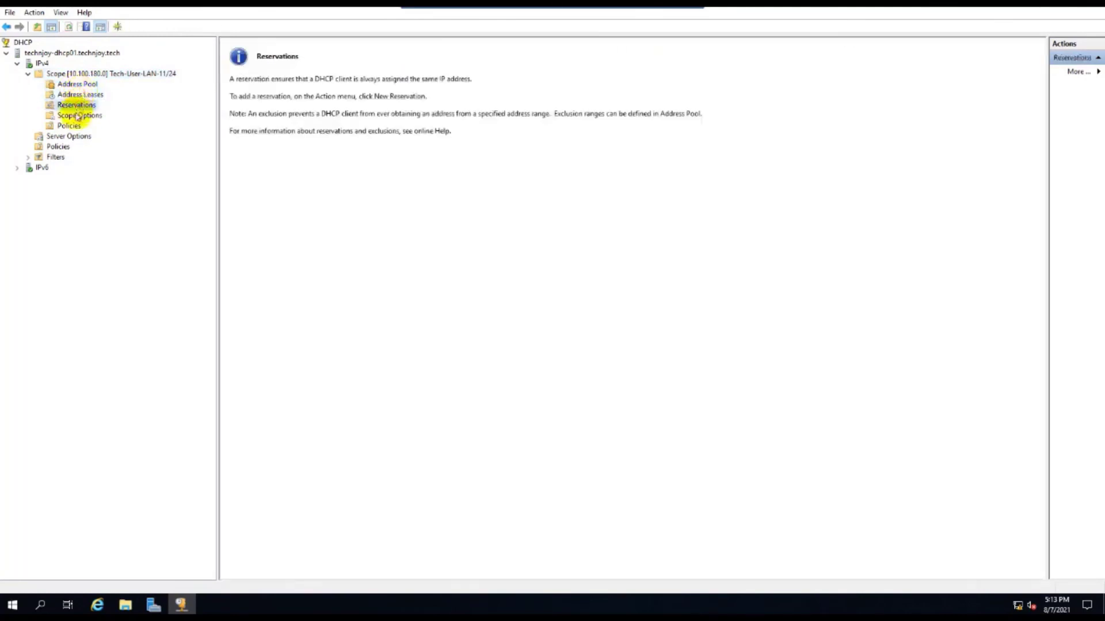
left_click(78, 115)
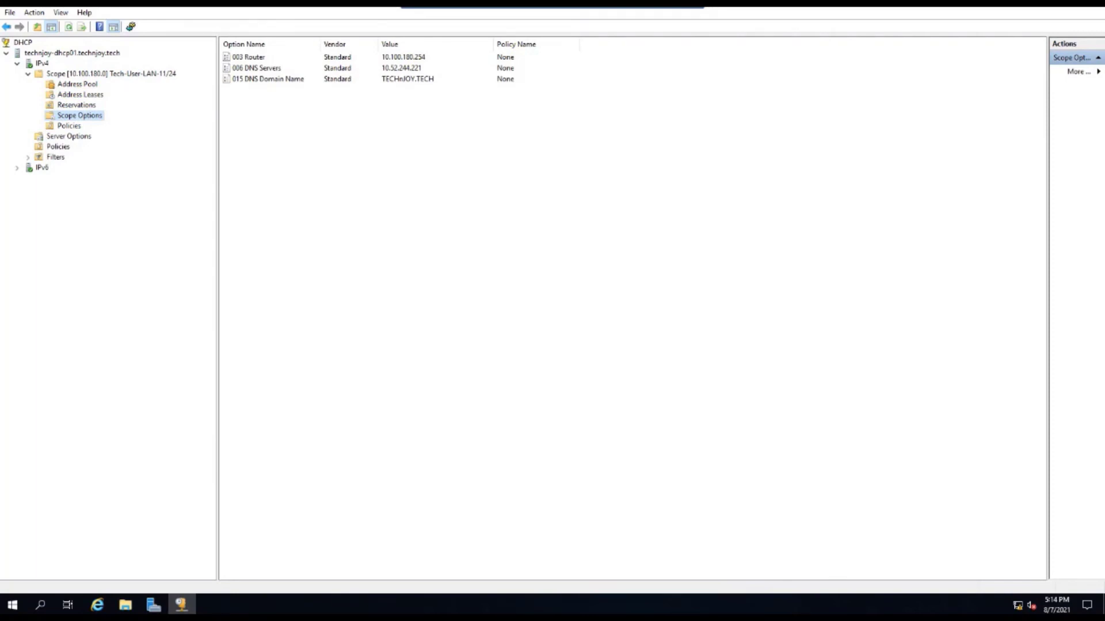
Step: Recheck dhcp02's policies, leases and pool, then dhcp01's pool, leases, reservations and scope options
left_click(69, 126)
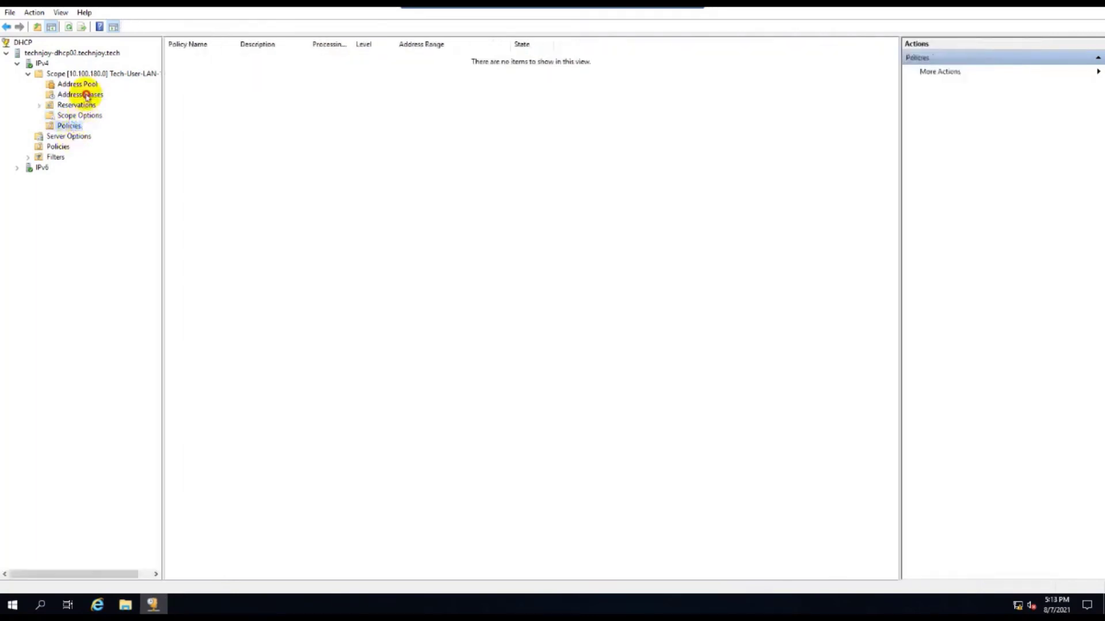
left_click(80, 95)
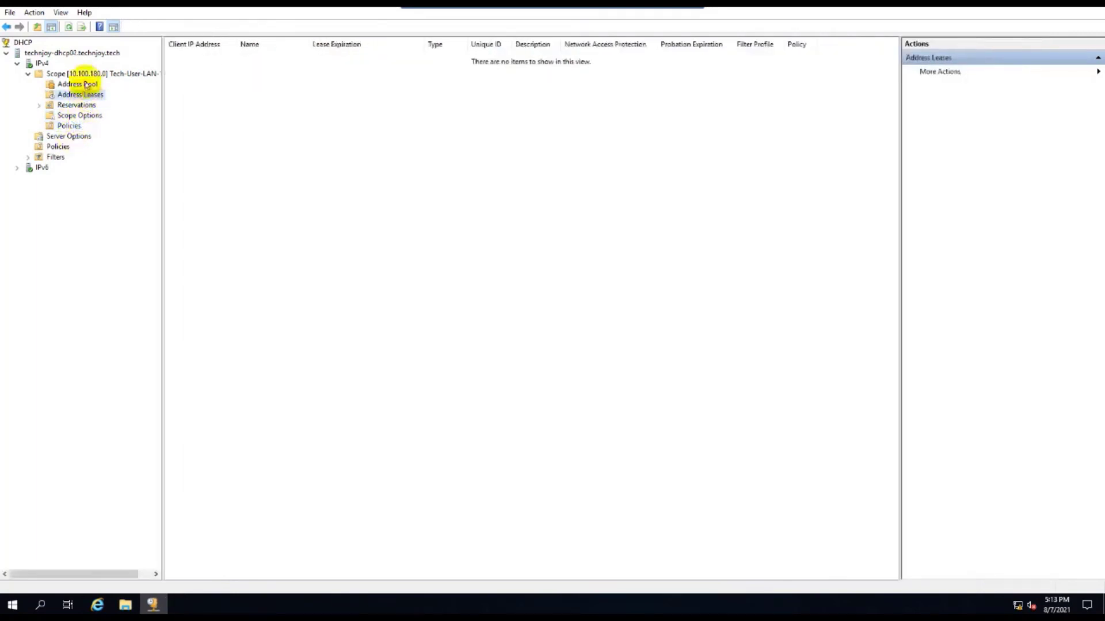
left_click(77, 84)
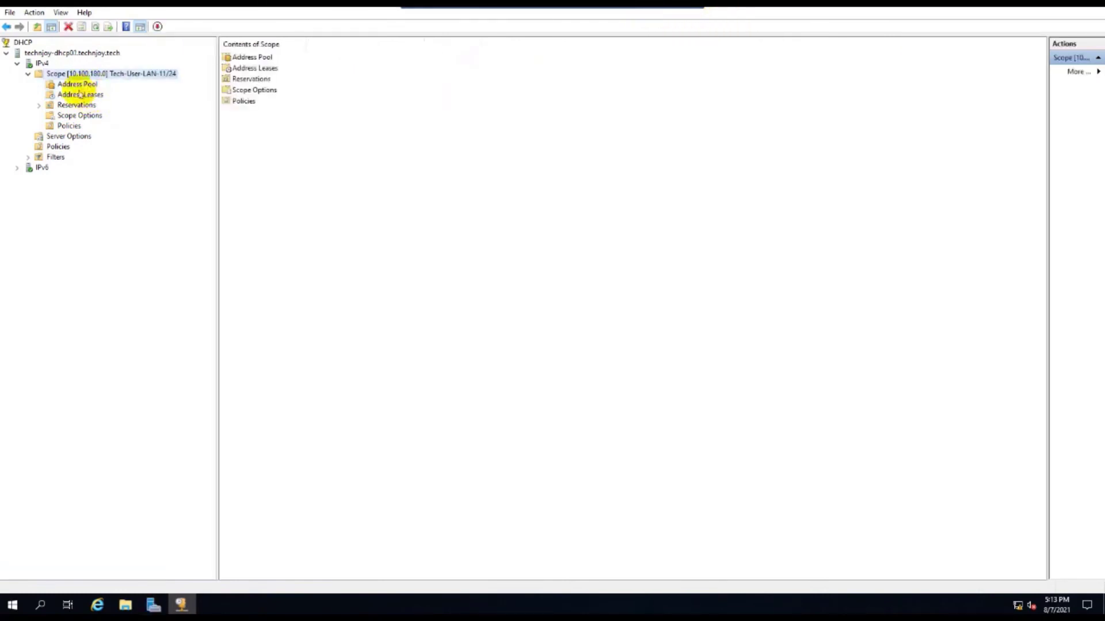
left_click(76, 84)
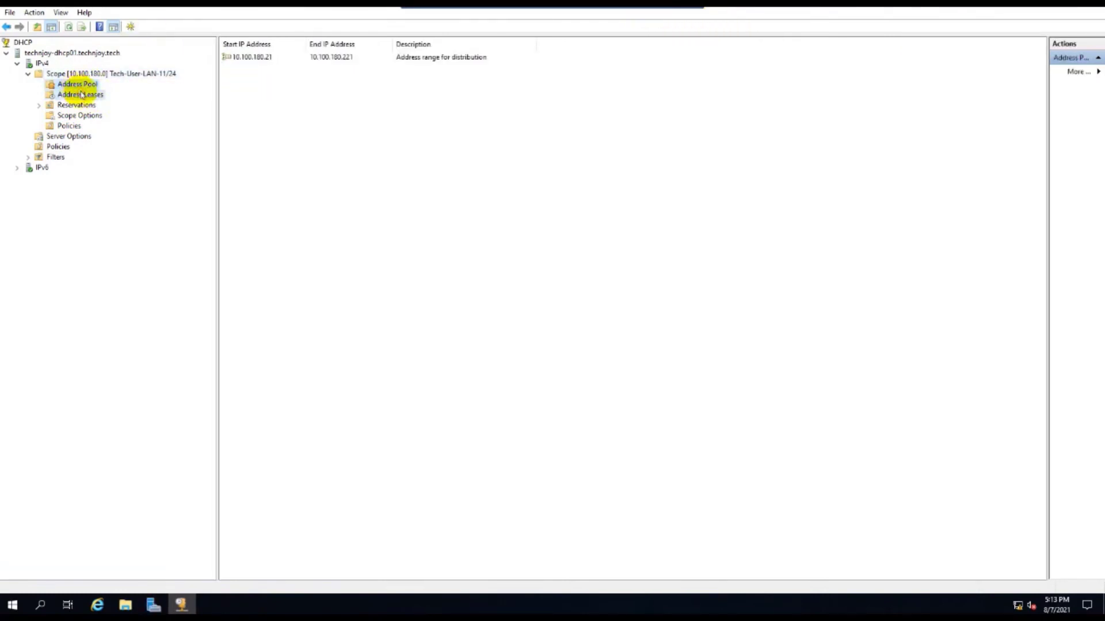
left_click(82, 94)
left_click(77, 105)
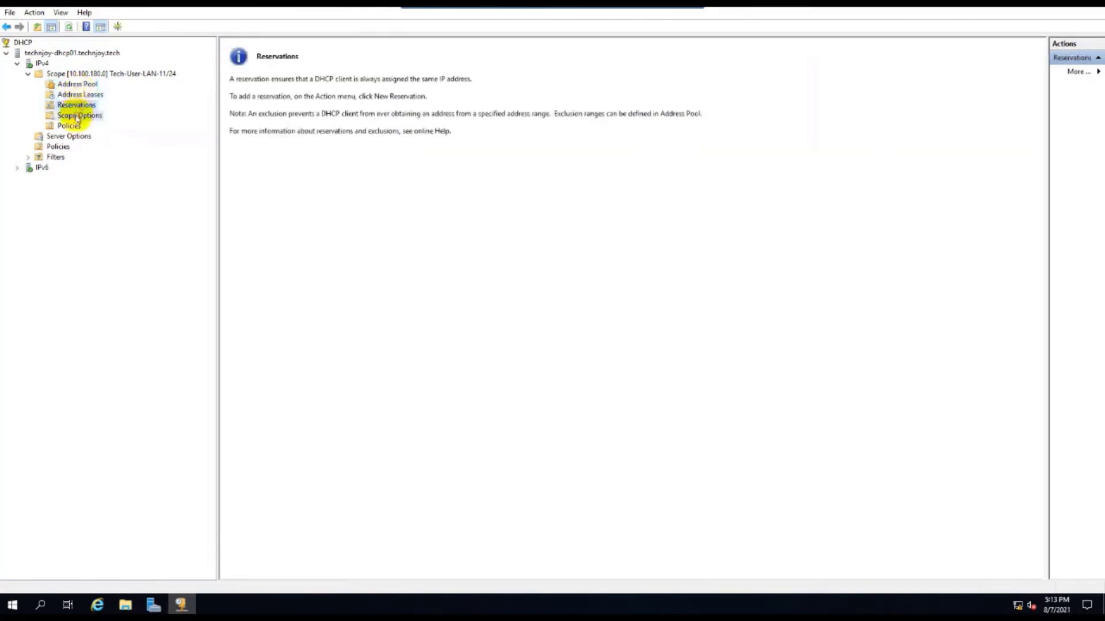
left_click(78, 115)
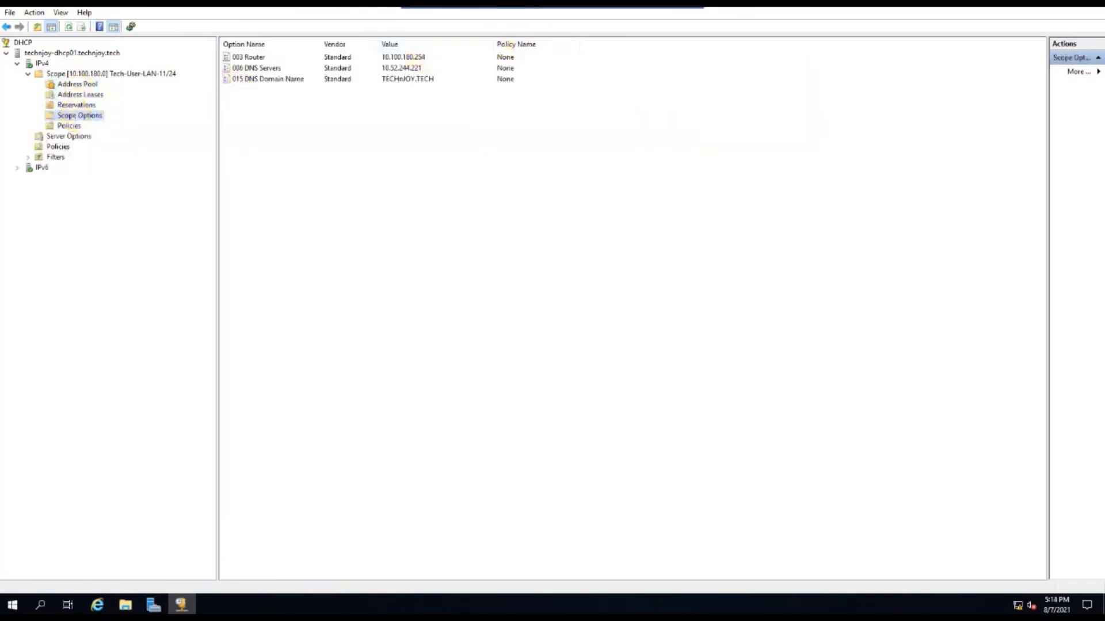